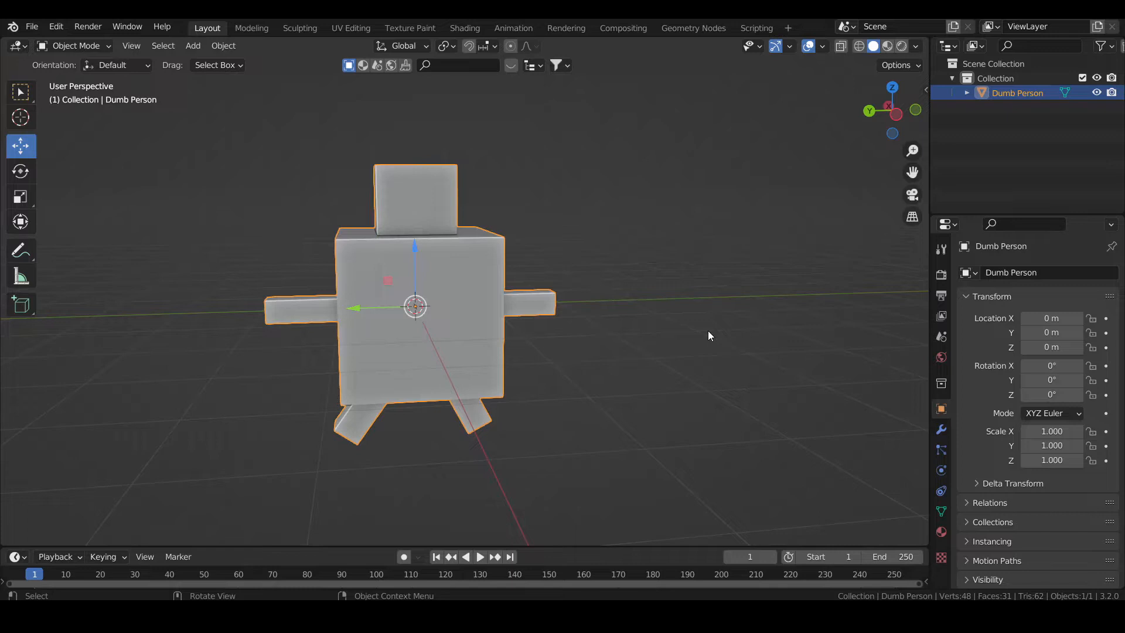
Examine the Dumb Person model from several angles, including its head, arms and legs.
{"action": "middle_click_drag", "start_coordinate": [708, 331], "coordinate": [799, 249]}
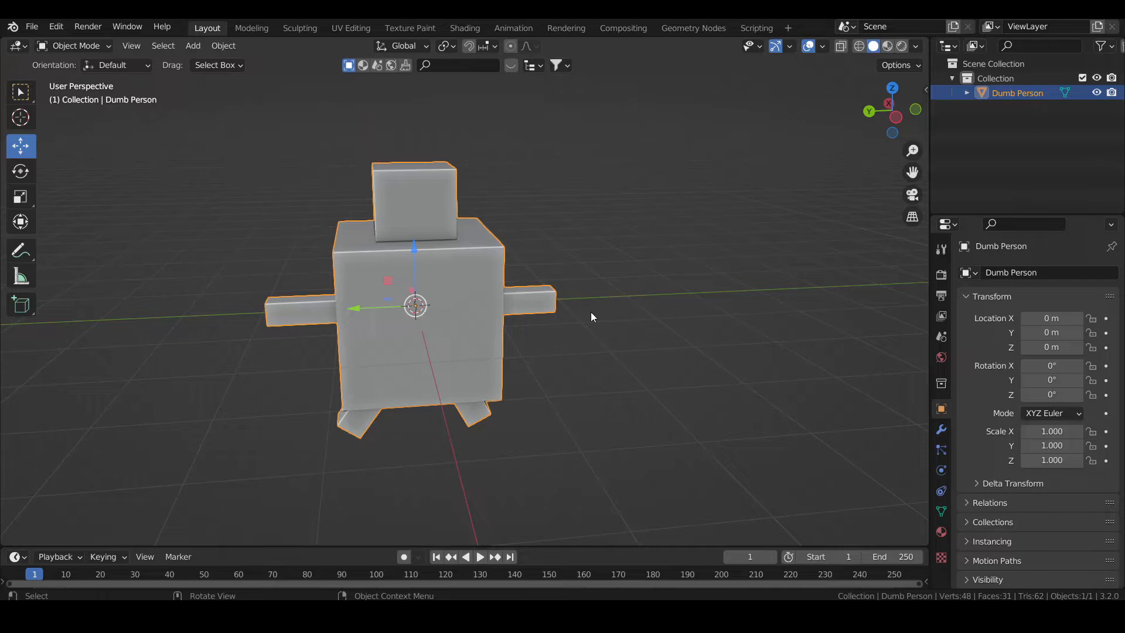
{"action": "middle_click_drag", "start_coordinate": [487, 265], "coordinate": [477, 256]}
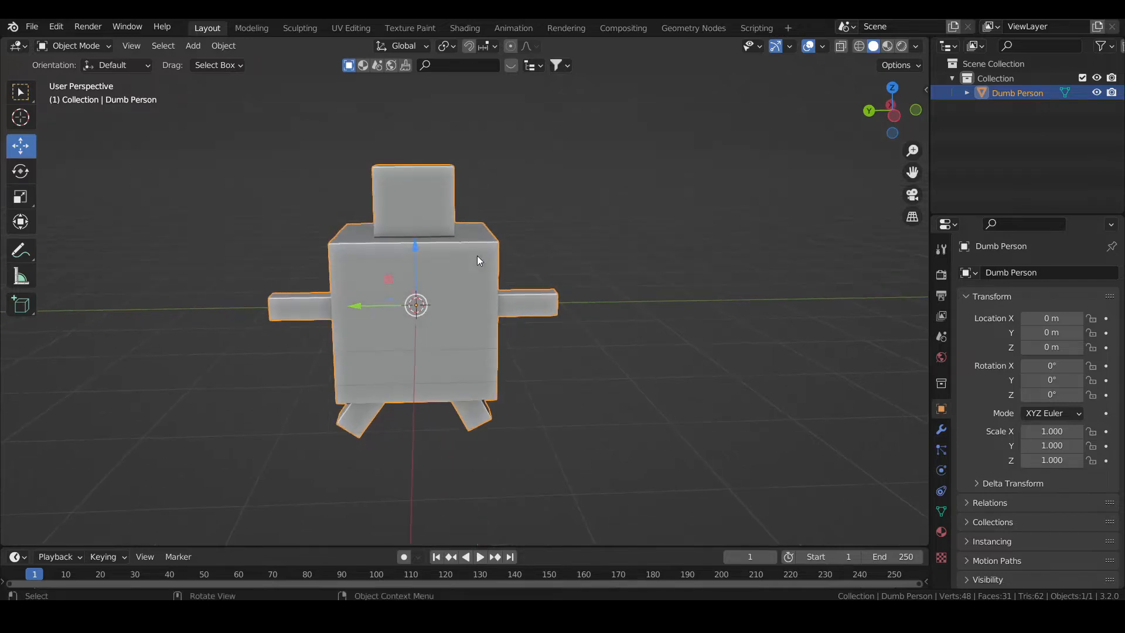
{"action": "middle_click_drag", "start_coordinate": [583, 274], "coordinate": [598, 268]}
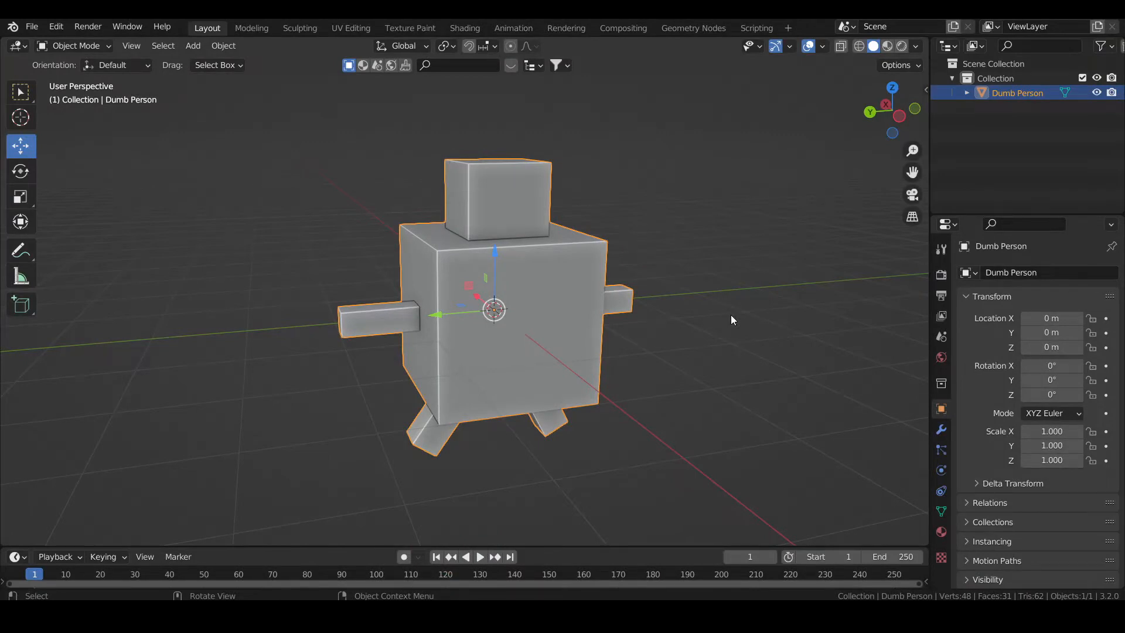
{"action": "middle_click_drag", "start_coordinate": [730, 314], "coordinate": [639, 337]}
{"action": "scroll", "coordinate": [672, 284], "scroll_direction": "up", "scroll_amount": 3}
{"action": "scroll", "coordinate": [639, 330], "scroll_direction": "down", "scroll_amount": 3}
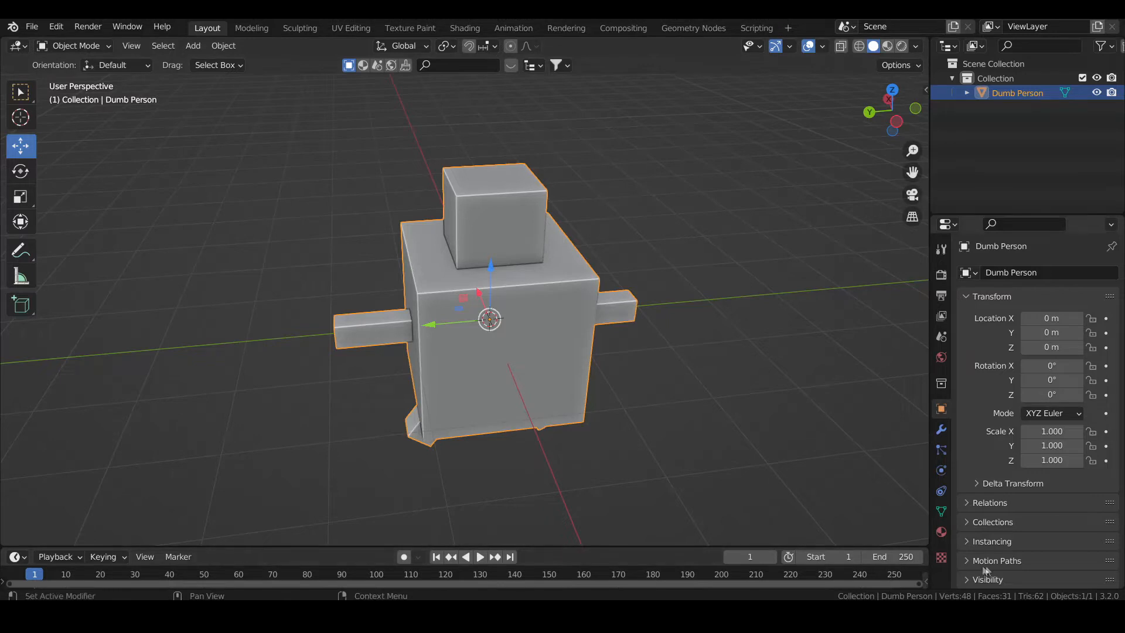
{"action": "middle_click_drag", "start_coordinate": [648, 362], "coordinate": [343, 174]}
{"action": "middle_click_drag", "start_coordinate": [372, 321], "coordinate": [555, 408]}
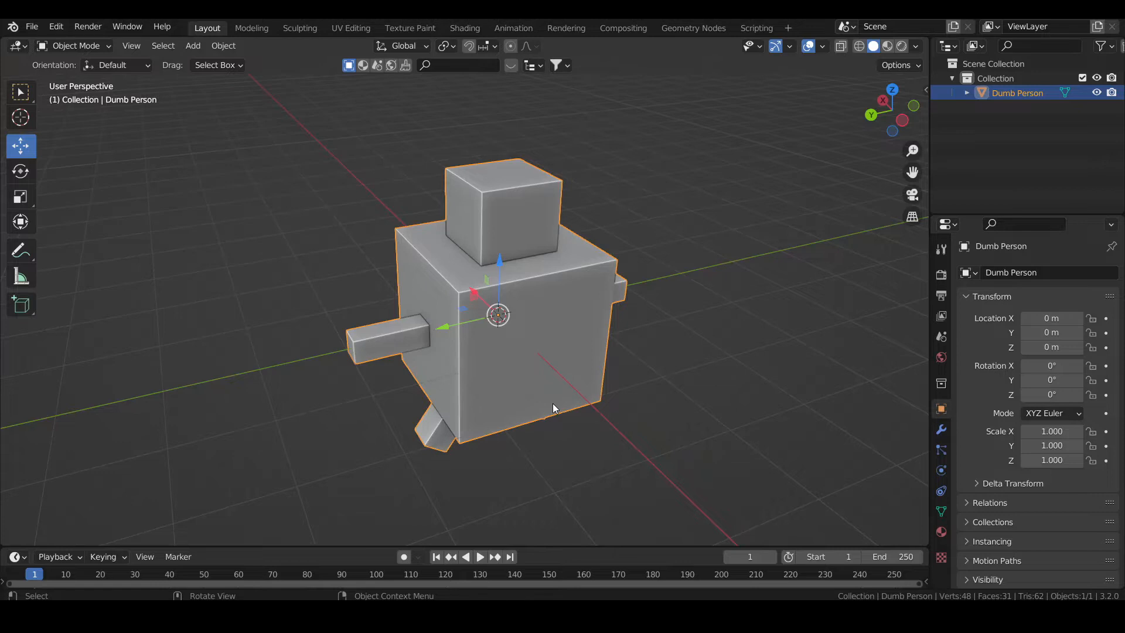
{"action": "middle_click_drag", "start_coordinate": [554, 408], "coordinate": [589, 176]}
{"action": "scroll", "coordinate": [529, 235], "scroll_direction": "up", "scroll_amount": 4}
{"action": "scroll", "coordinate": [542, 267], "scroll_direction": "down", "scroll_amount": 2}
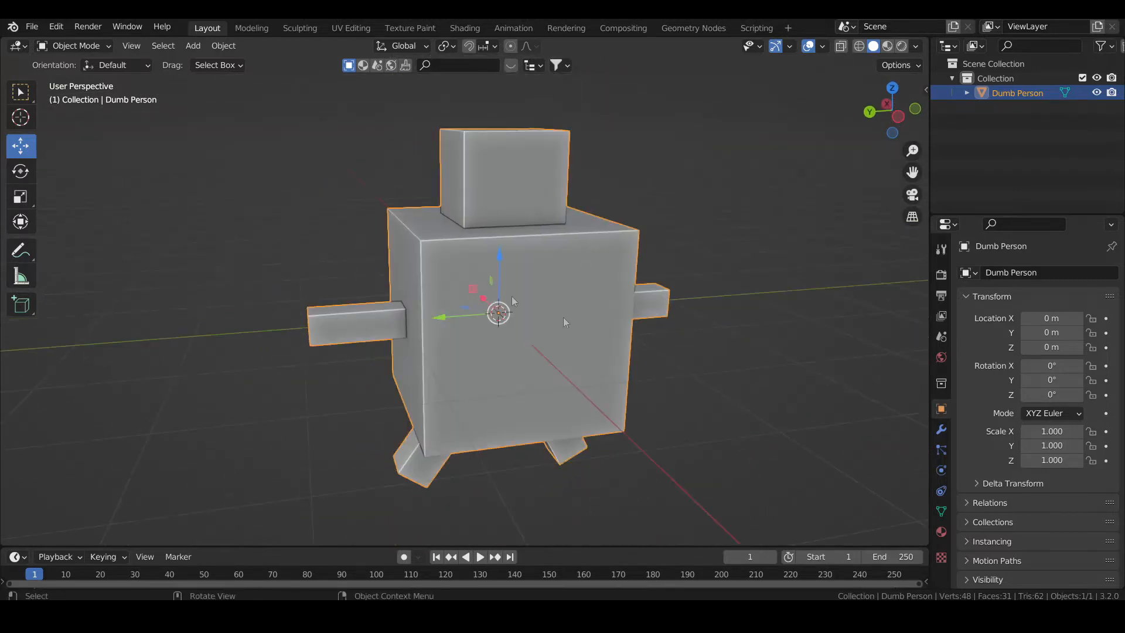
{"action": "scroll", "coordinate": [593, 323], "scroll_direction": "up", "scroll_amount": 3}
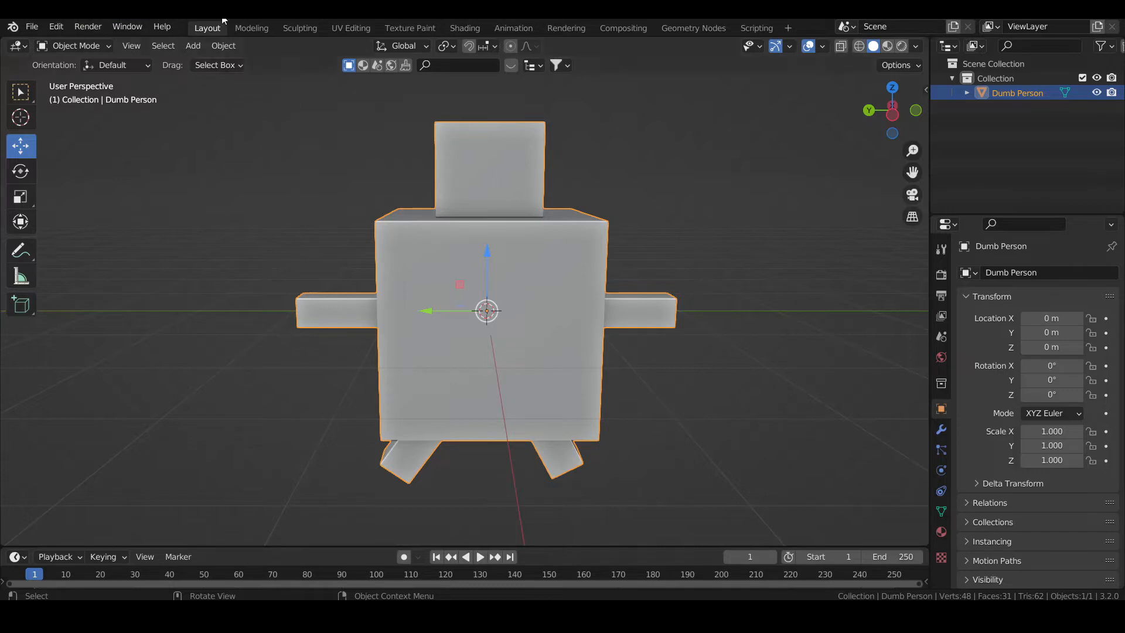
{"action": "middle_click_drag", "start_coordinate": [293, 250], "coordinate": [495, 404]}
{"action": "middle_click_drag", "start_coordinate": [555, 380], "coordinate": [559, 346]}
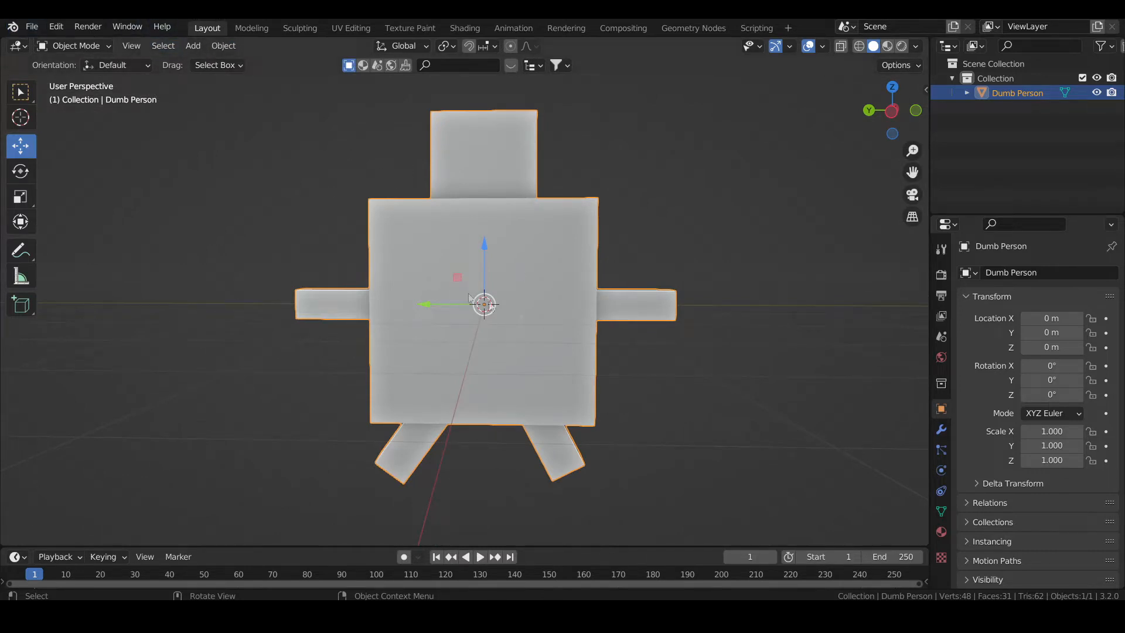
Save the project as a new file named LP Main.blend in the texture folder.
{"action": "left_click", "coordinate": [34, 30]}
{"action": "left_click", "coordinate": [79, 138]}
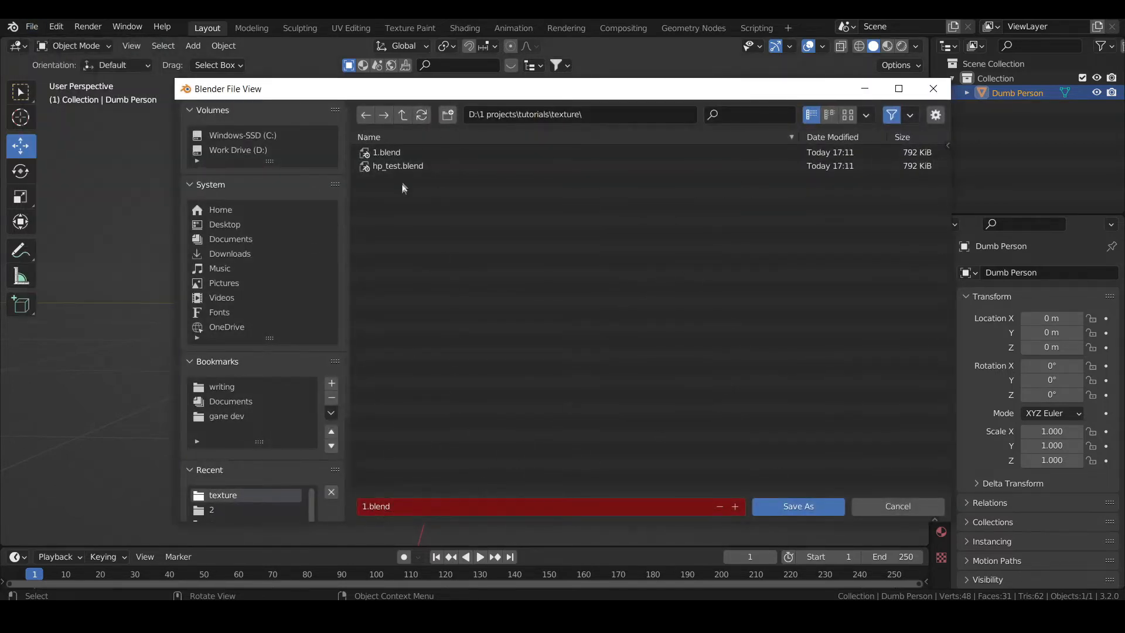
{"action": "left_click", "coordinate": [367, 513]}
{"action": "left_click", "coordinate": [364, 512]}
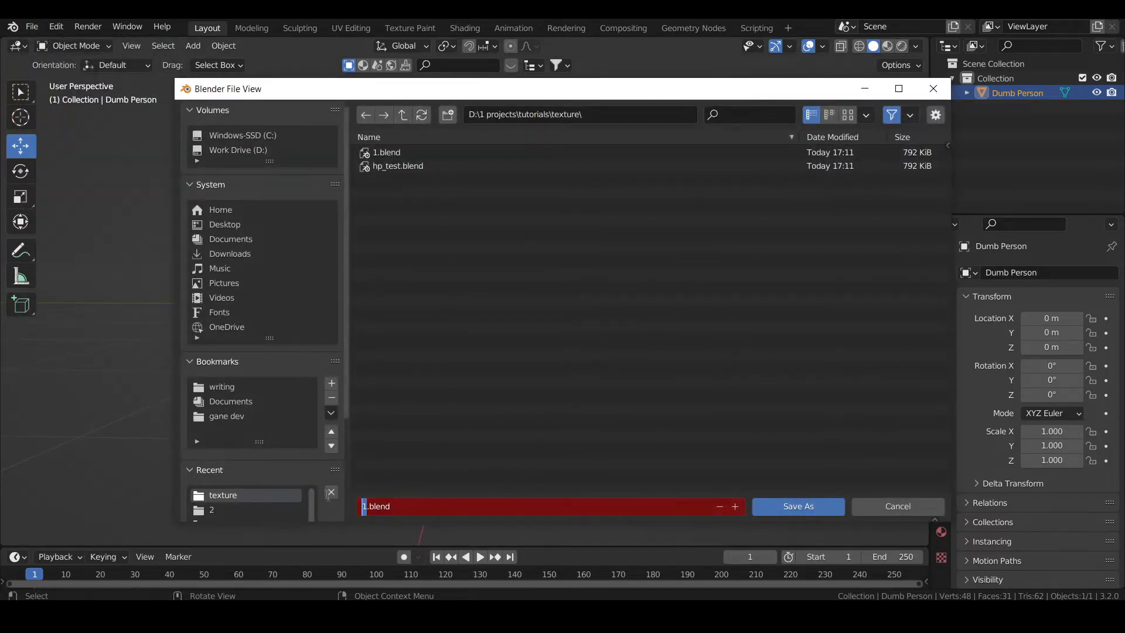
{"action": "type", "text": "LP Min"}
{"action": "key", "text": "BackSpace"}
{"action": "key", "text": "BackSpace"}
{"action": "type", "text": "ain"}
{"action": "key", "text": "Return"}
{"action": "left_click", "coordinate": [808, 505]}
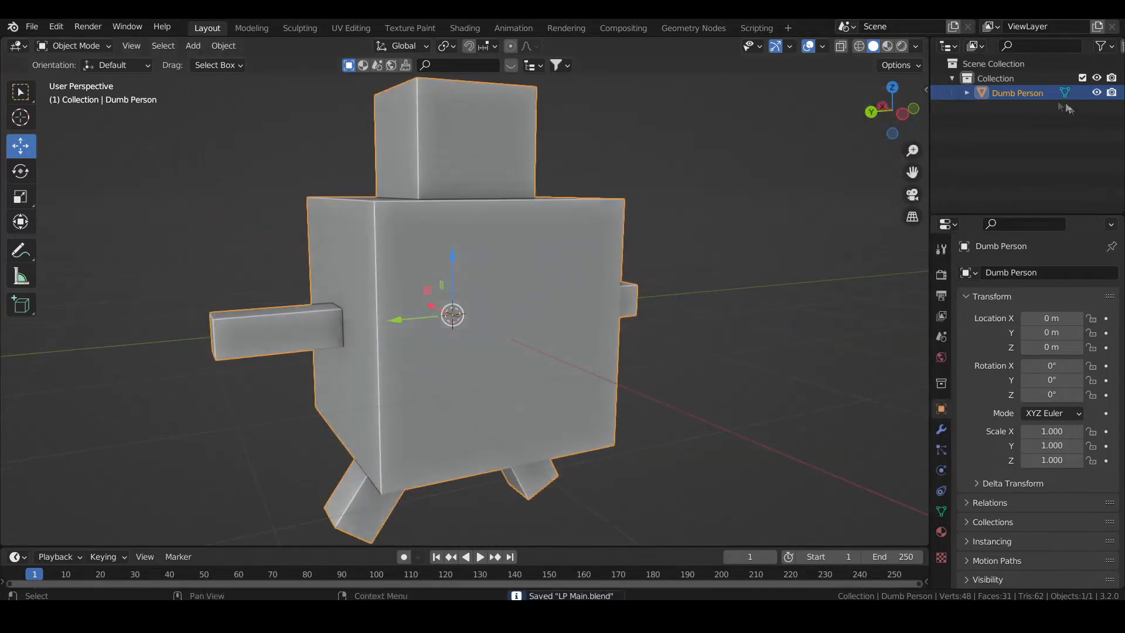
Rename the Dumb Person object as 1_LP.
{"action": "double_click", "coordinate": [1027, 94]}
{"action": "type", "text": "1_LP"}
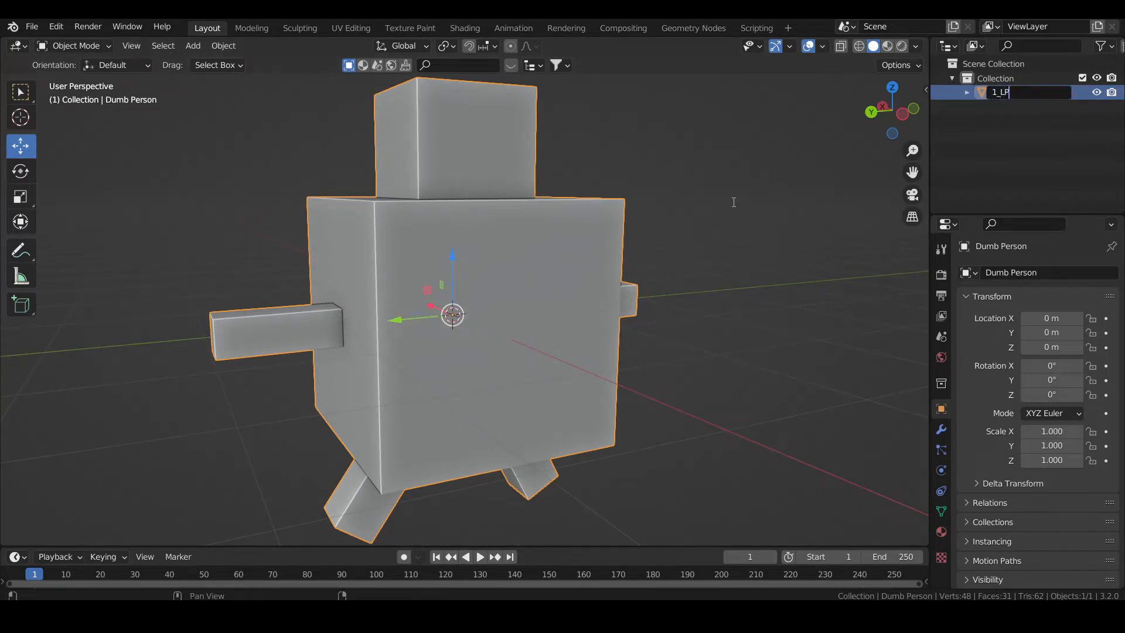
{"action": "key", "text": "Return"}
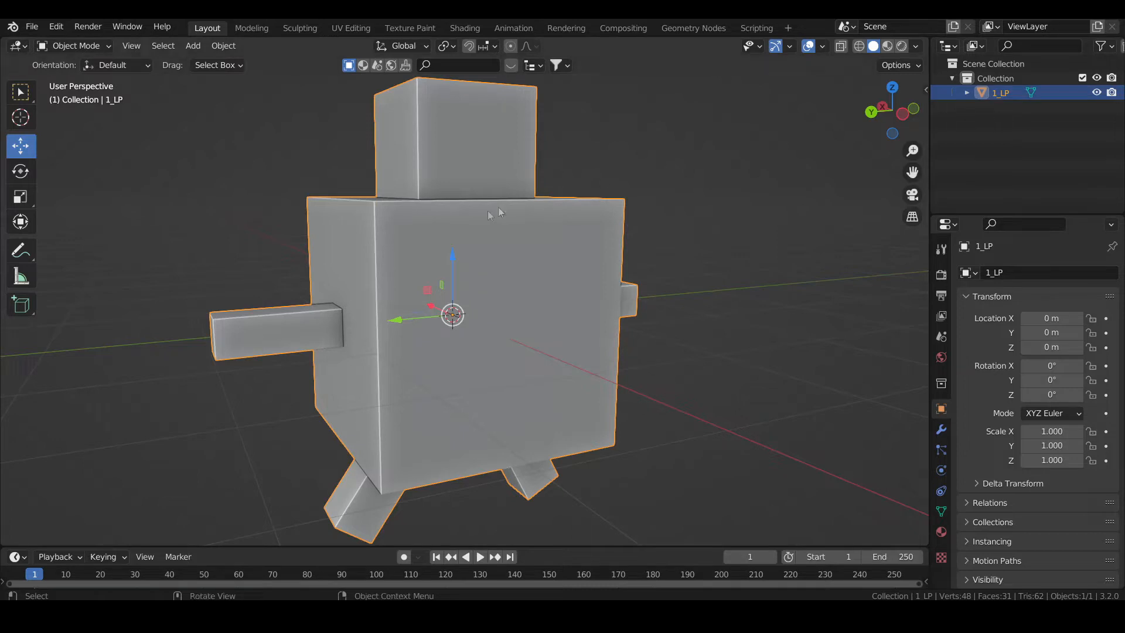
Show the material settings of the 1_LP object.
{"action": "scroll", "coordinate": [560, 264], "scroll_direction": "down", "scroll_amount": 2}
{"action": "middle_click_drag", "start_coordinate": [560, 263], "coordinate": [627, 317]}
{"action": "left_click", "coordinate": [941, 532]}
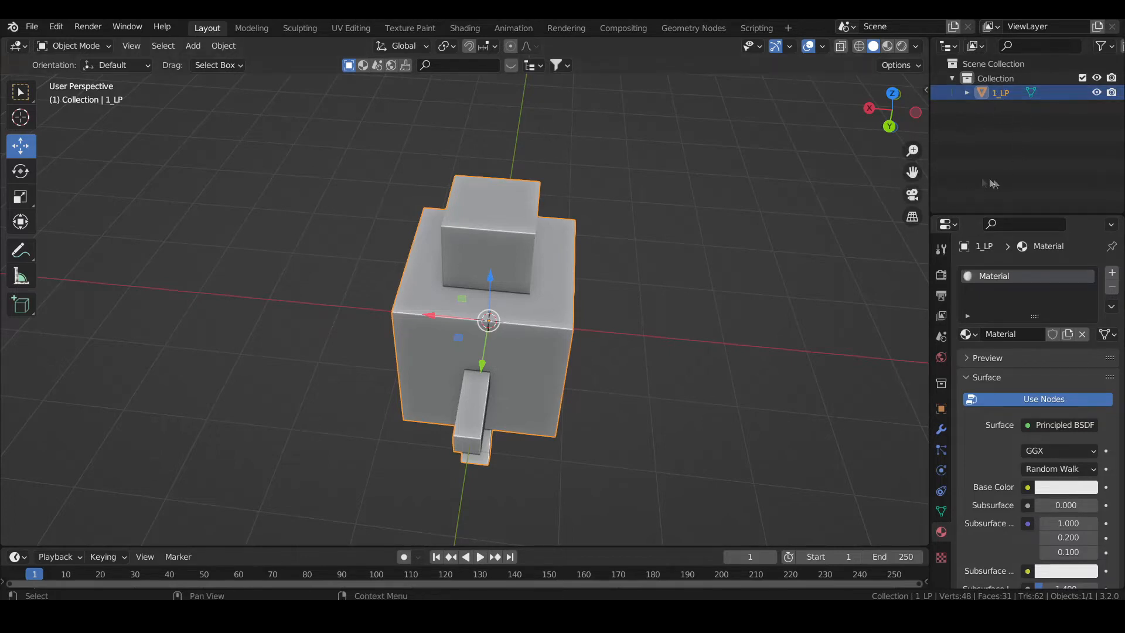
{"action": "middle_click_drag", "start_coordinate": [681, 280], "coordinate": [456, 276]}
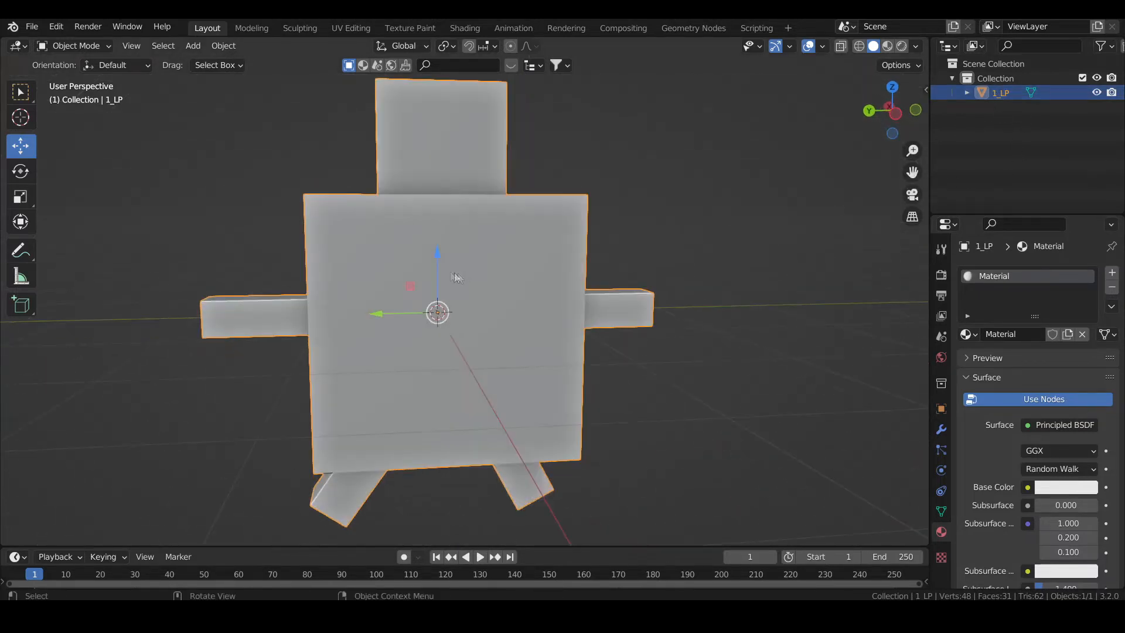
{"action": "middle_click_drag", "start_coordinate": [423, 312], "coordinate": [583, 194]}
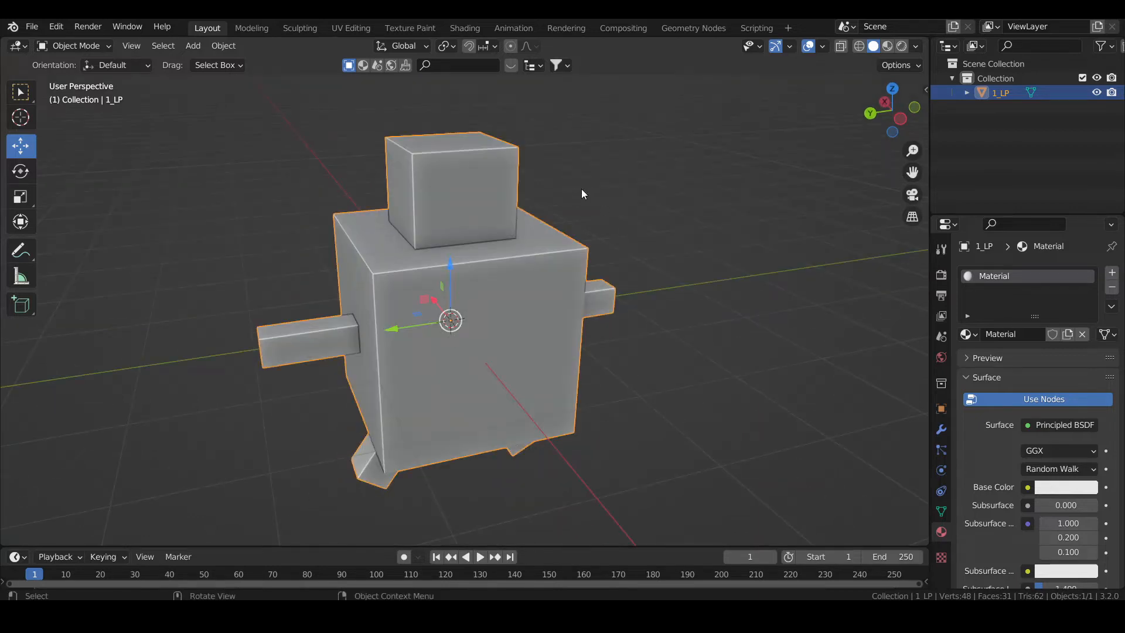
Separate the 1_LP mesh into individual objects by loose parts, return to Object Mode and clear the selection.
{"action": "key", "text": "Tab"}
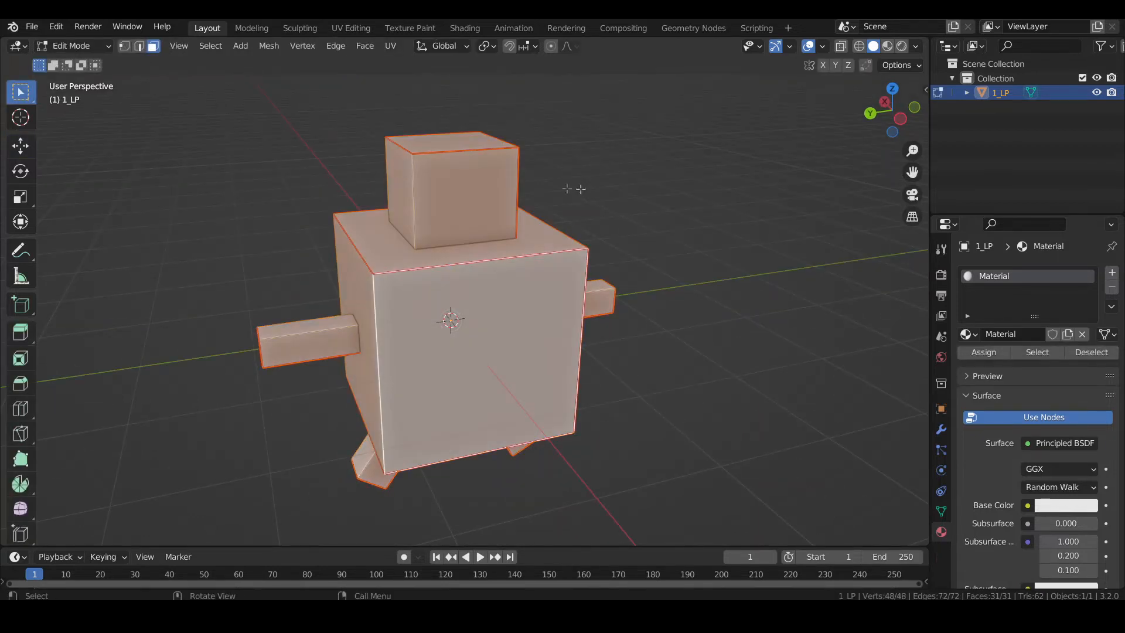
{"action": "key", "text": "p"}
{"action": "left_click", "coordinate": [532, 246]}
{"action": "middle_click_drag", "start_coordinate": [532, 247], "coordinate": [580, 244]}
{"action": "key", "text": "Tab"}
{"action": "left_click", "coordinate": [698, 314]}
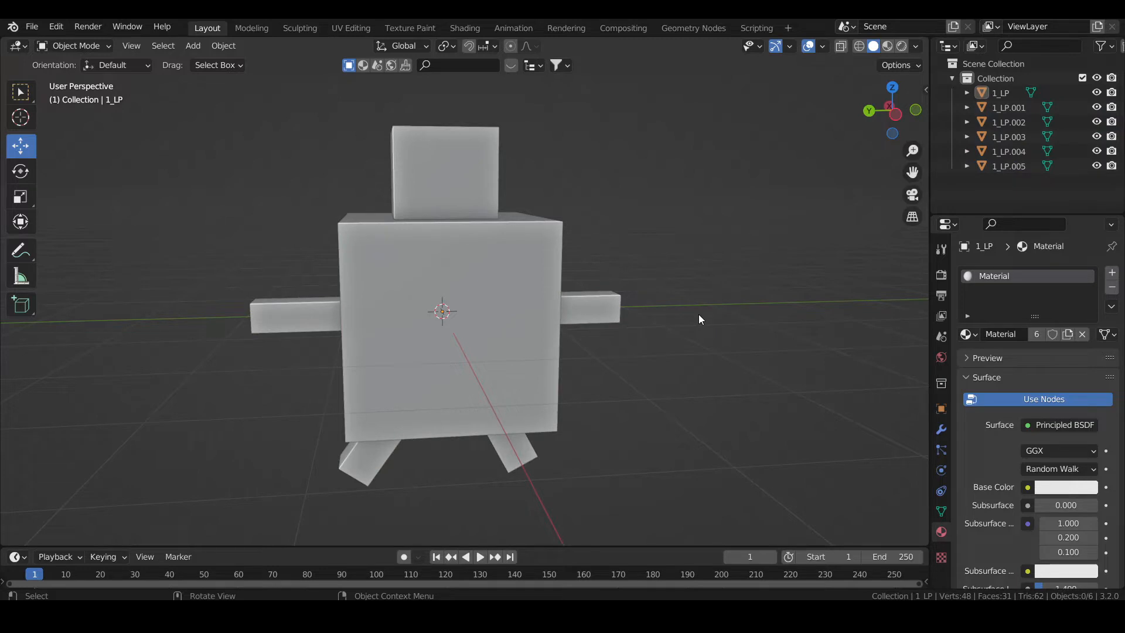
Check the separated body and leg parts by selecting them individually and viewing the character from several angles.
{"action": "left_click", "coordinate": [1018, 103]}
{"action": "middle_click_drag", "start_coordinate": [456, 188], "coordinate": [401, 126]}
{"action": "left_click", "coordinate": [462, 392]}
{"action": "middle_click_drag", "start_coordinate": [462, 391], "coordinate": [519, 381]}
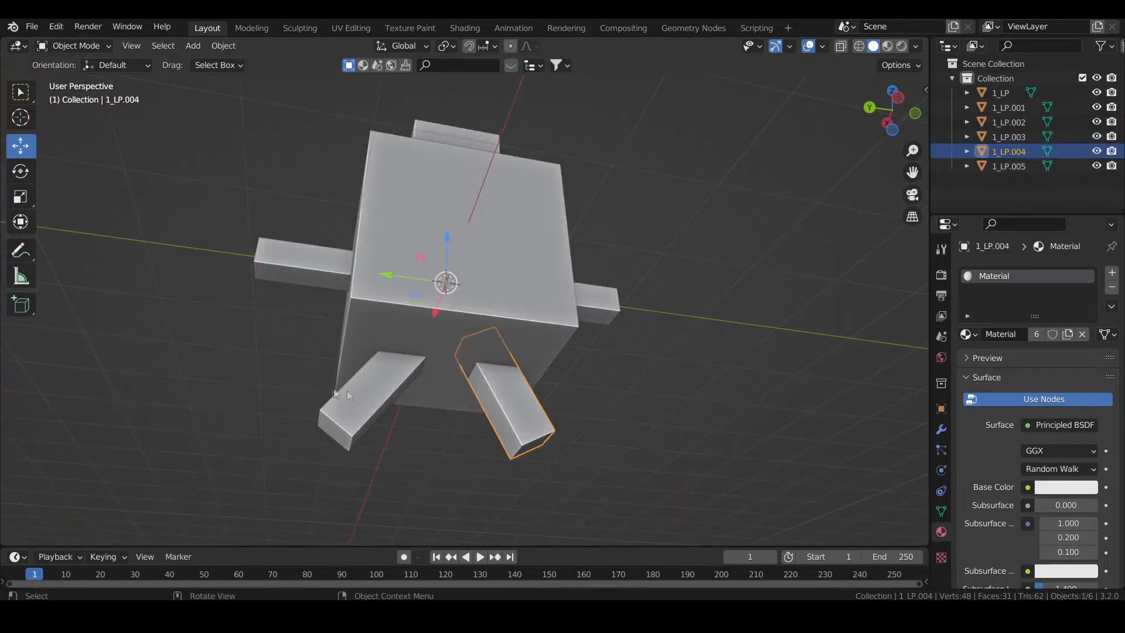
{"action": "left_click", "coordinate": [353, 376]}
{"action": "left_click", "coordinate": [385, 388]}
{"action": "middle_click_drag", "start_coordinate": [385, 388], "coordinate": [445, 317]}
{"action": "left_click", "coordinate": [445, 318]}
{"action": "left_click", "coordinate": [392, 395]}
{"action": "left_click", "coordinate": [457, 306]}
{"action": "left_click", "coordinate": [397, 380]}
{"action": "left_click", "coordinate": [390, 391]}
{"action": "left_click", "coordinate": [400, 388]}
{"action": "left_click", "coordinate": [410, 384]}
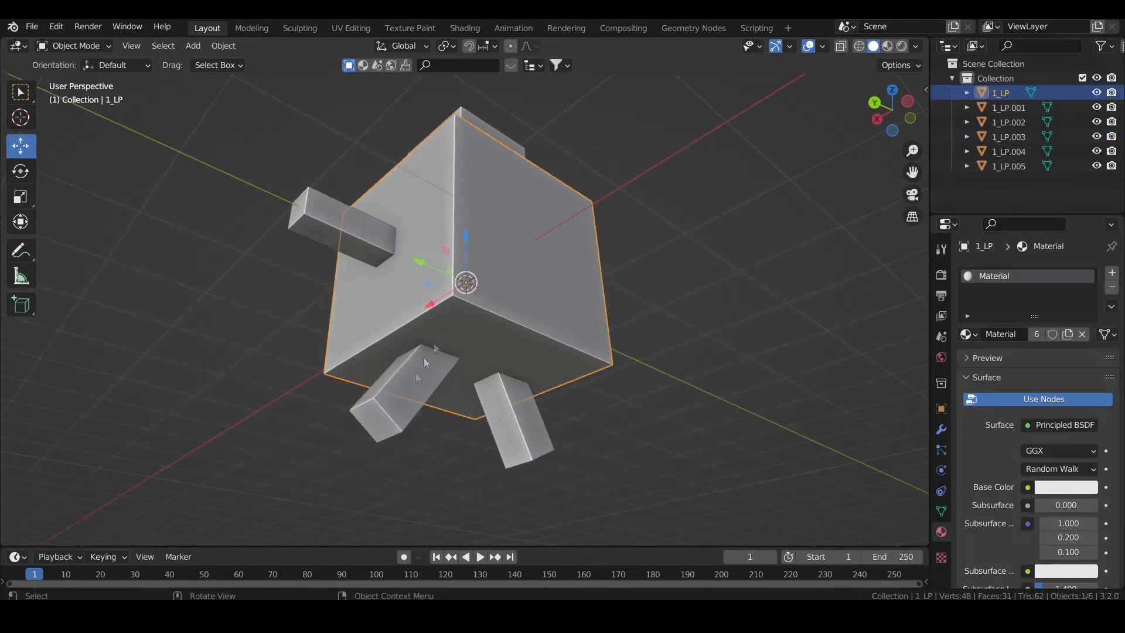
{"action": "left_click", "coordinate": [404, 390]}
{"action": "middle_click_drag", "start_coordinate": [658, 317], "coordinate": [537, 275]}
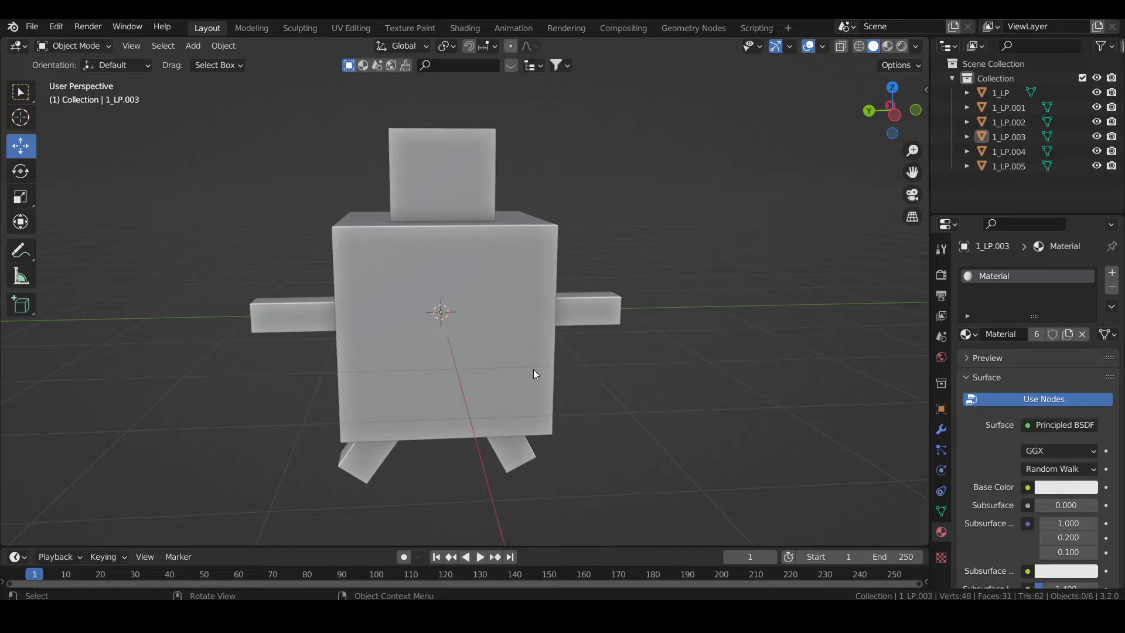
{"action": "middle_click_drag", "start_coordinate": [413, 317], "coordinate": [403, 390]}
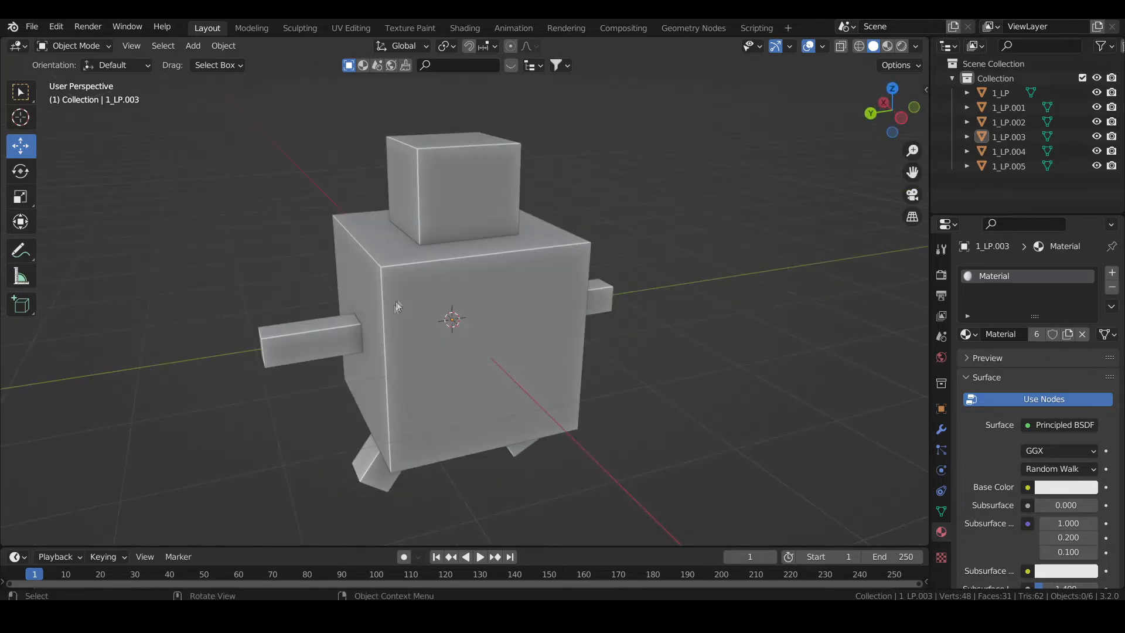
{"action": "middle_click_drag", "start_coordinate": [457, 343], "coordinate": [590, 298]}
{"action": "middle_click_drag", "start_coordinate": [644, 367], "coordinate": [500, 319]}
Subdivide all faces of all the character's parts three times in Edit Mode.
{"action": "left_click", "coordinate": [457, 258]}
{"action": "middle_click_drag", "start_coordinate": [457, 254], "coordinate": [593, 245]}
{"action": "left_click", "coordinate": [409, 213], "text": "shift"}
{"action": "key", "text": "a"}
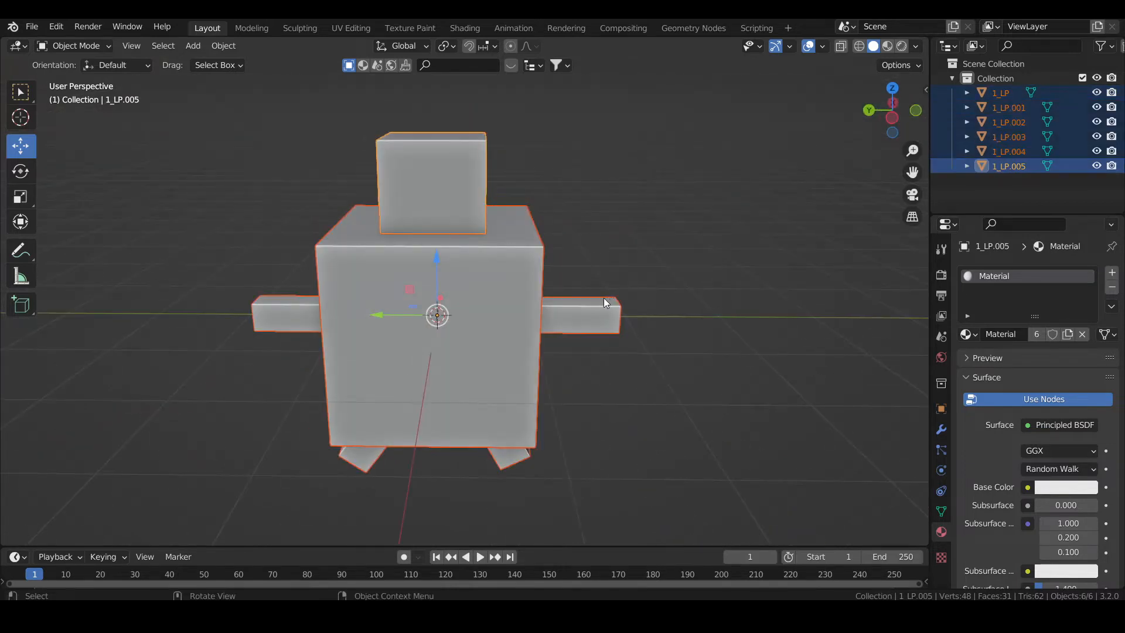
{"action": "key", "text": "Tab"}
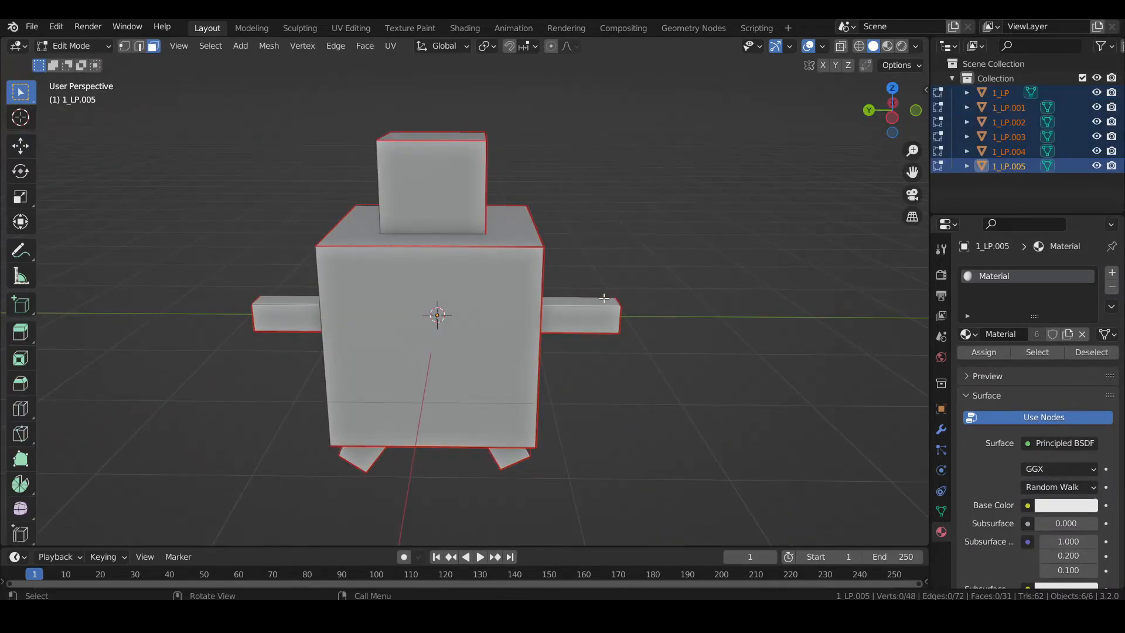
{"action": "key", "text": "a"}
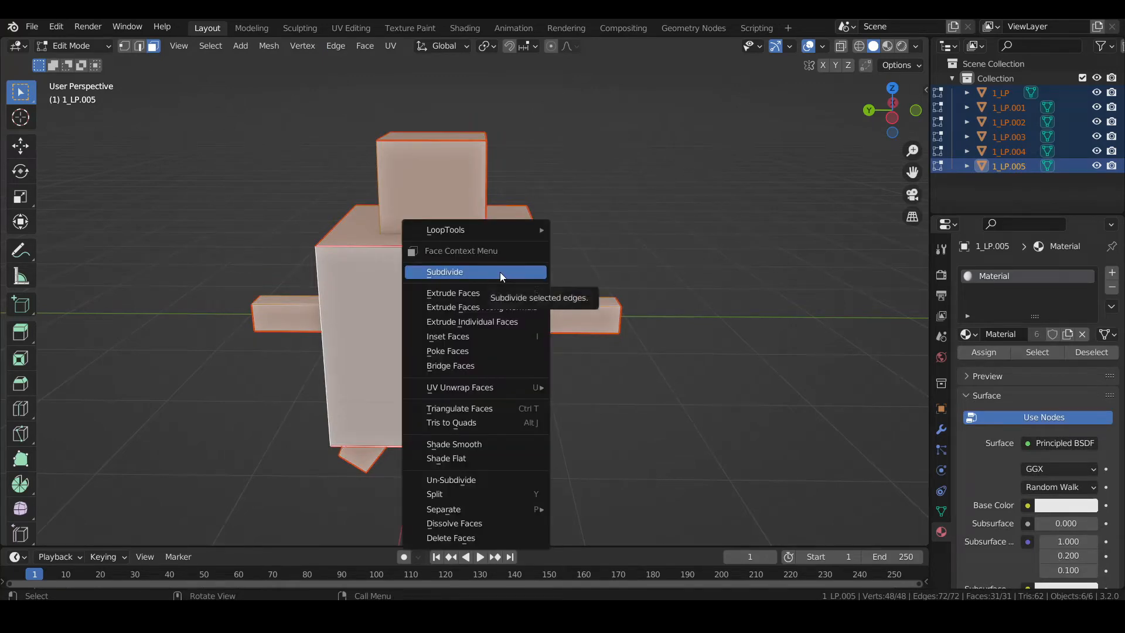
{"action": "left_click", "coordinate": [501, 272]}
{"action": "right_click", "coordinate": [498, 272]}
{"action": "left_click", "coordinate": [499, 272]}
{"action": "right_click", "coordinate": [502, 272]}
{"action": "left_click", "coordinate": [503, 272]}
{"action": "middle_click_drag", "start_coordinate": [503, 272], "coordinate": [599, 299]}
{"action": "scroll", "coordinate": [605, 314], "scroll_direction": "up", "scroll_amount": 3}
{"action": "scroll", "coordinate": [606, 314], "scroll_direction": "down", "scroll_amount": 3}
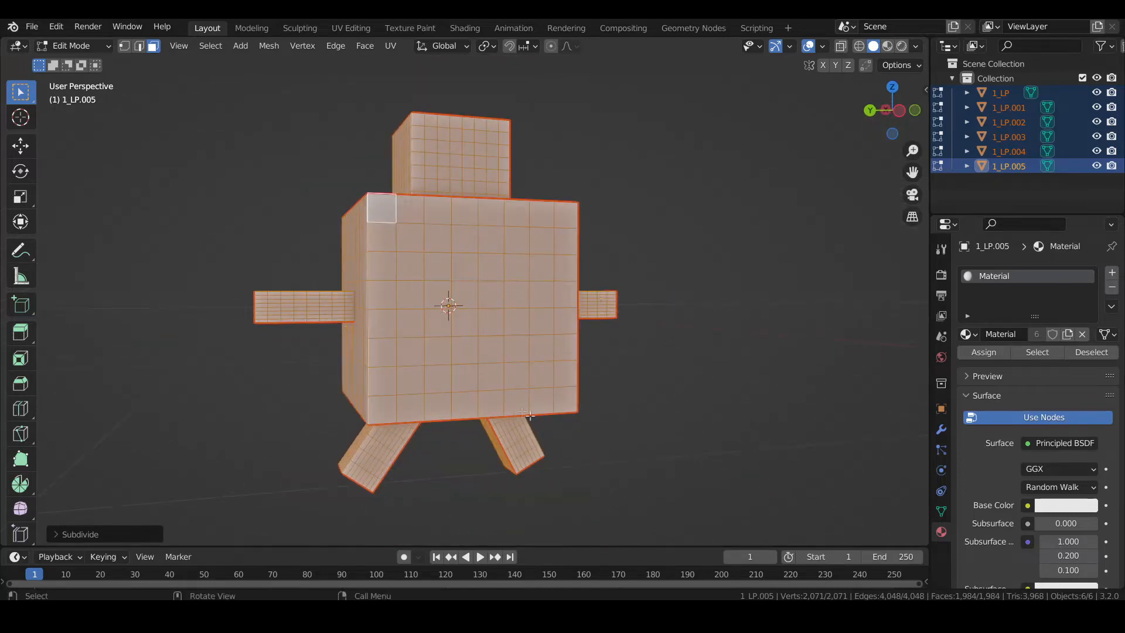
Subdivide all faces of the character's parts once more and return to Object Mode.
{"action": "scroll", "coordinate": [529, 324], "scroll_direction": "up", "scroll_amount": 3}
{"action": "scroll", "coordinate": [501, 294], "scroll_direction": "down", "scroll_amount": 2}
{"action": "middle_click_drag", "start_coordinate": [502, 293], "coordinate": [612, 406]}
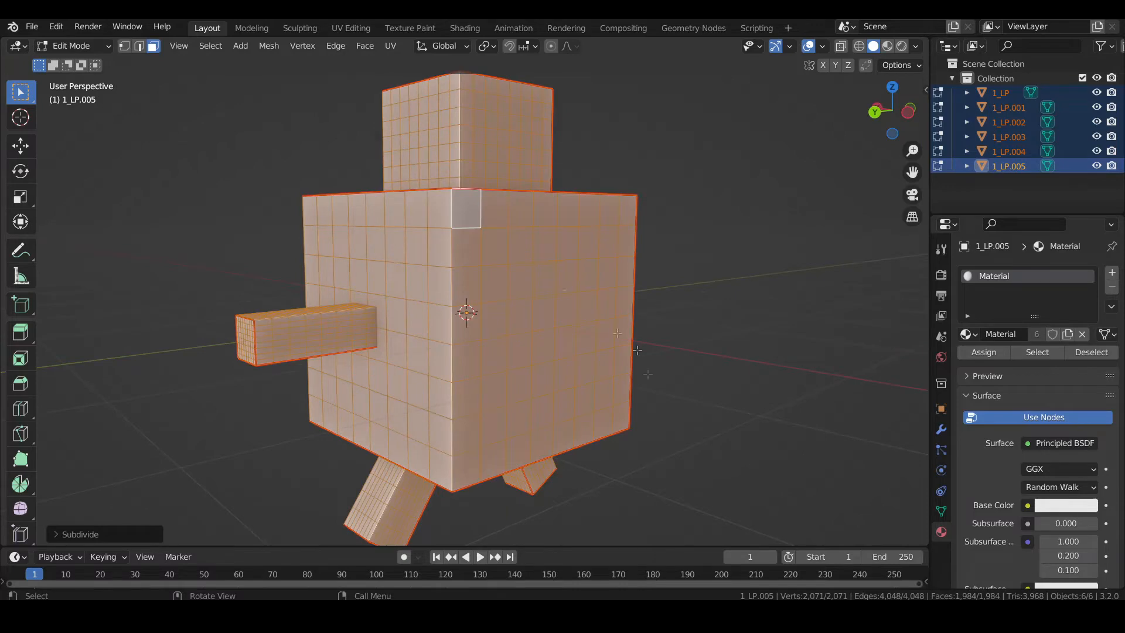
{"action": "middle_click_drag", "start_coordinate": [552, 250], "coordinate": [411, 228]}
{"action": "scroll", "coordinate": [327, 209], "scroll_direction": "up", "scroll_amount": 5}
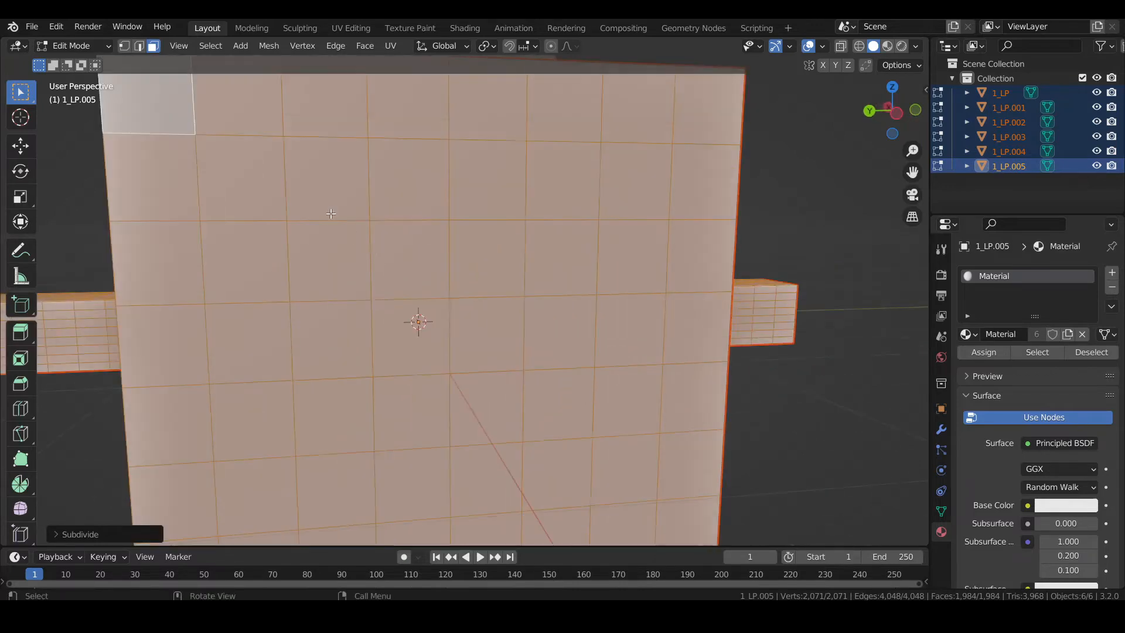
{"action": "scroll", "coordinate": [379, 212], "scroll_direction": "down", "scroll_amount": 2}
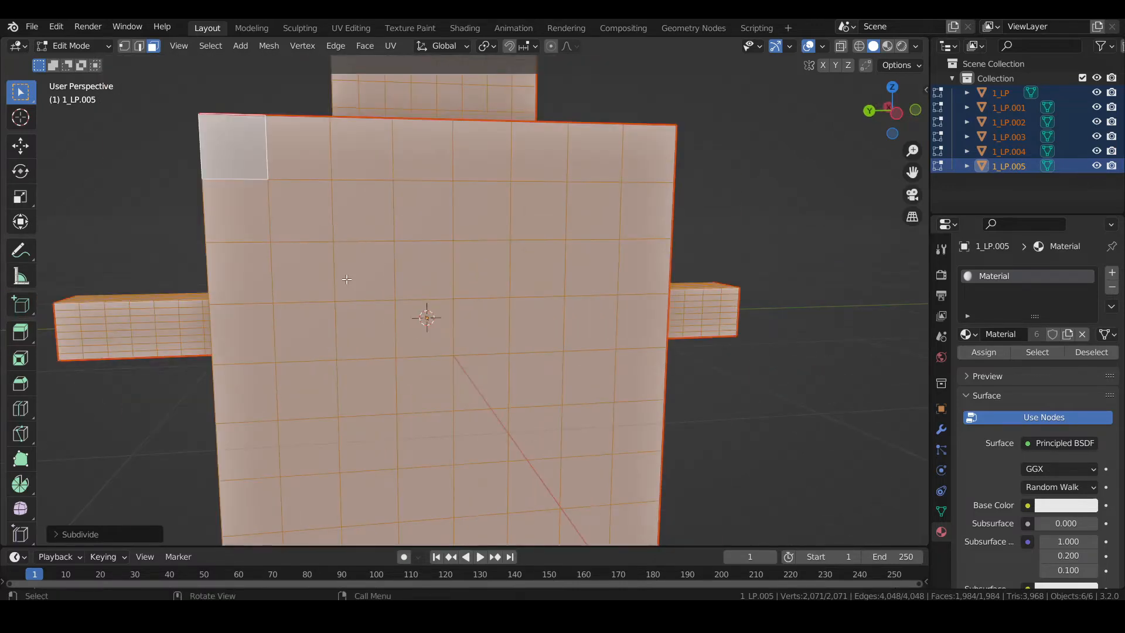
{"action": "right_click", "coordinate": [374, 314]}
{"action": "left_click", "coordinate": [374, 314]}
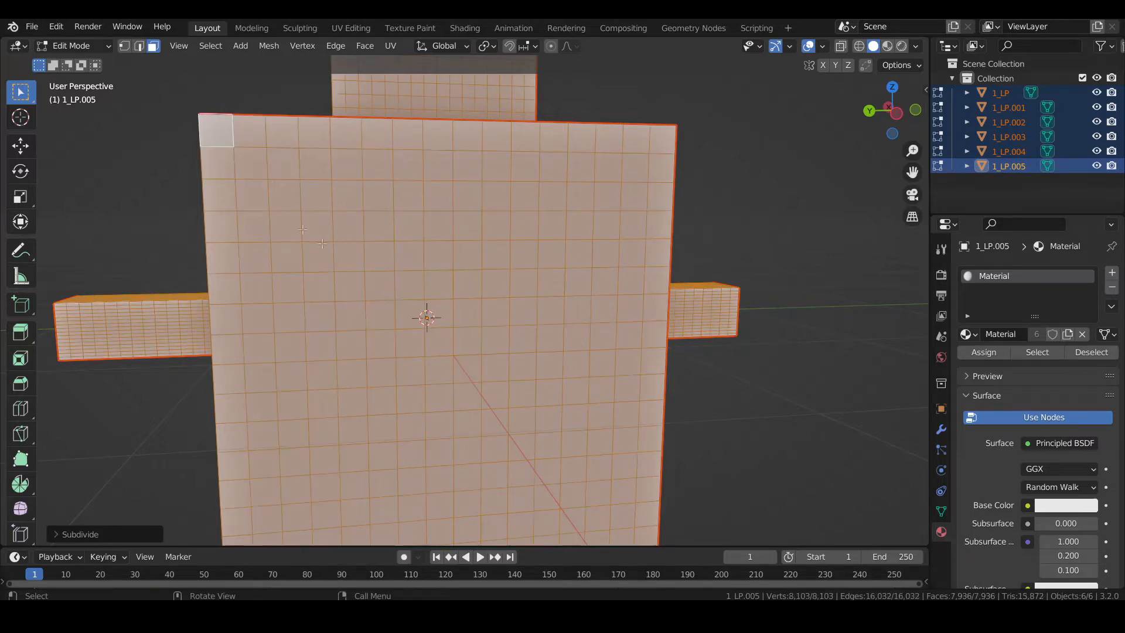
{"action": "scroll", "coordinate": [376, 298], "scroll_direction": "down", "scroll_amount": 4}
{"action": "key", "text": "Tab"}
Export the character as an FBX file named LP_Main in the texture project folder.
{"action": "middle_click_drag", "start_coordinate": [375, 298], "coordinate": [424, 234]}
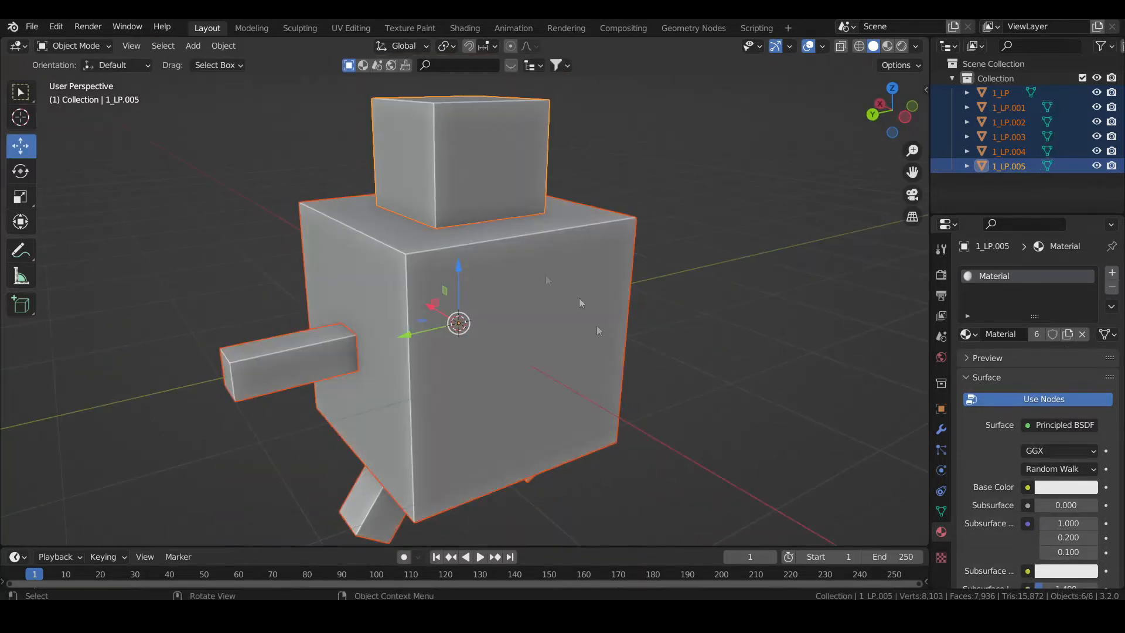
{"action": "middle_click_drag", "start_coordinate": [536, 332], "coordinate": [438, 359], "text": "alt"}
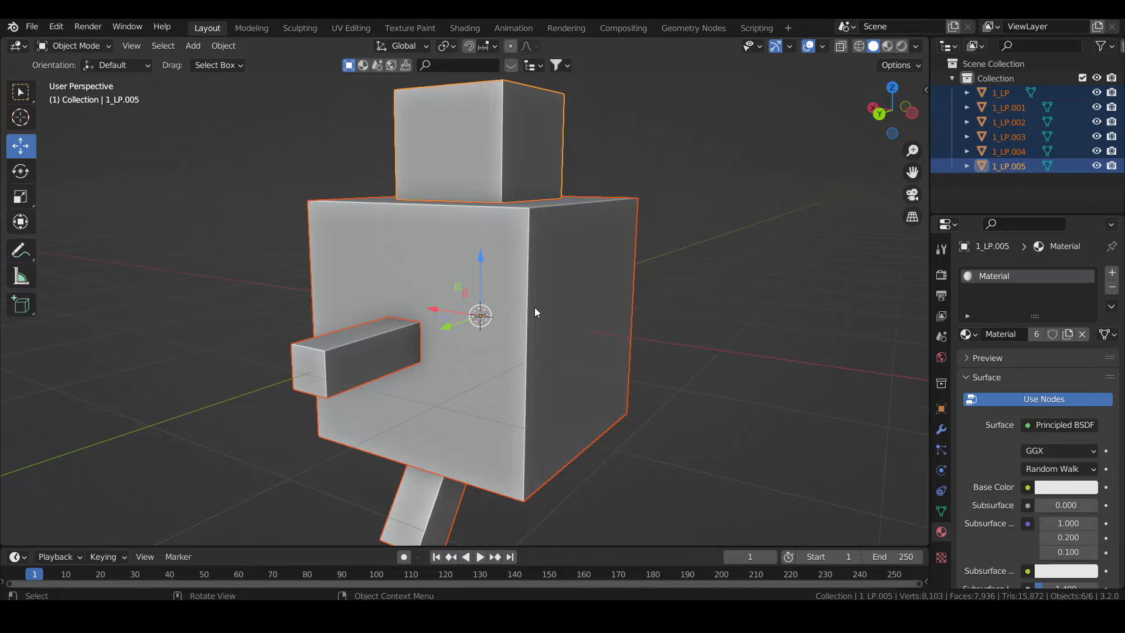
{"action": "middle_click_drag", "start_coordinate": [598, 346], "coordinate": [559, 326]}
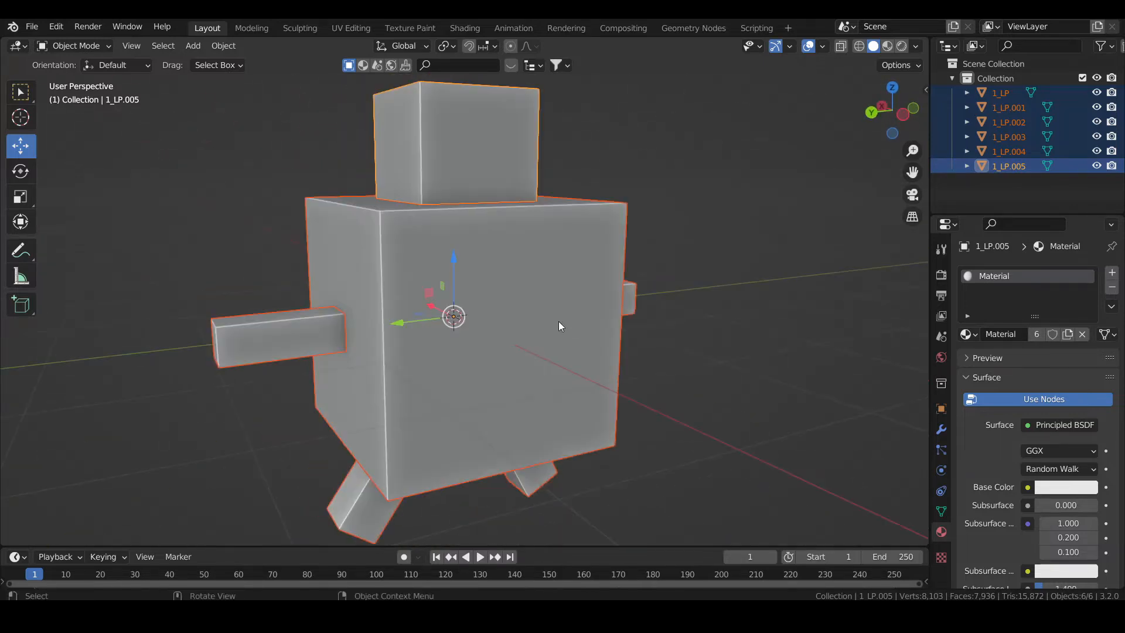
{"action": "middle_click_drag", "start_coordinate": [512, 298], "coordinate": [456, 299]}
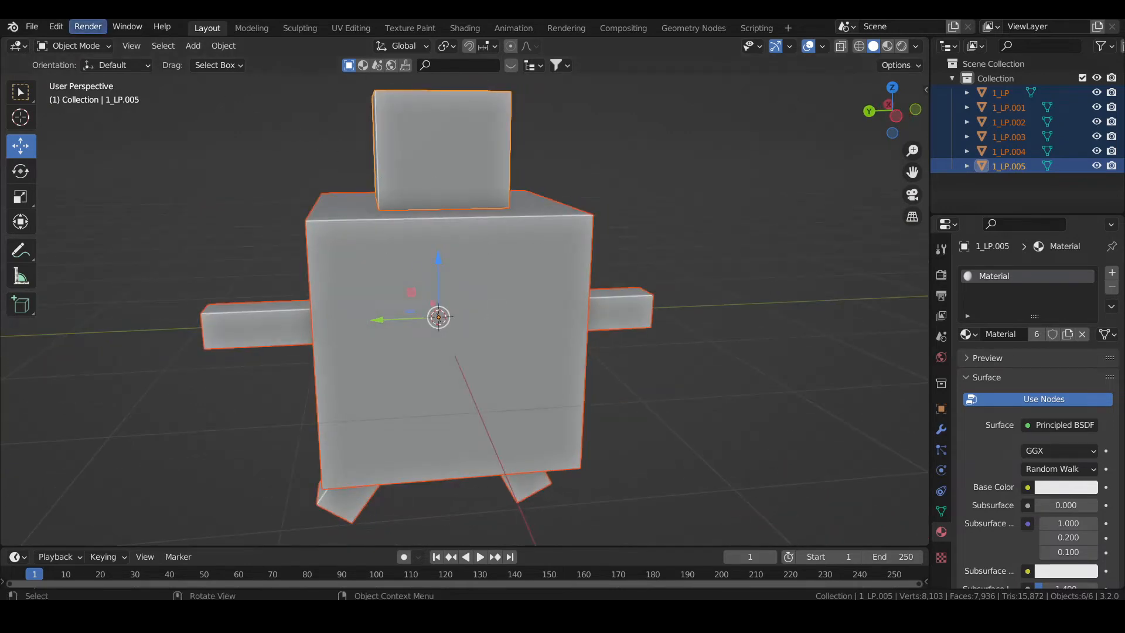
{"action": "left_click", "coordinate": [36, 27]}
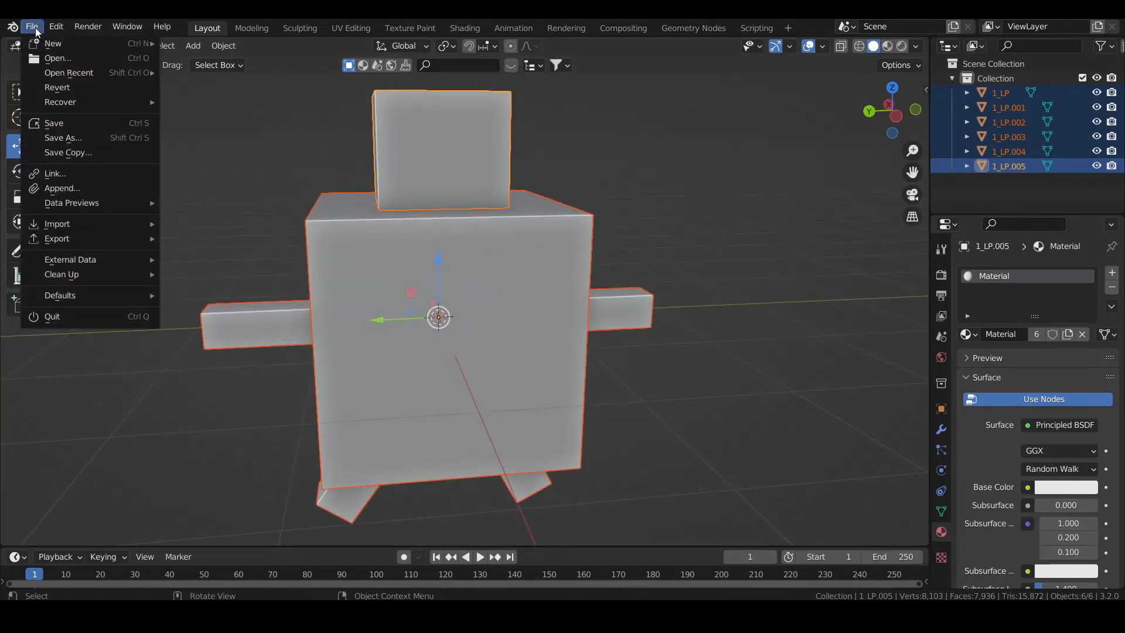
{"action": "left_click", "coordinate": [32, 27]}
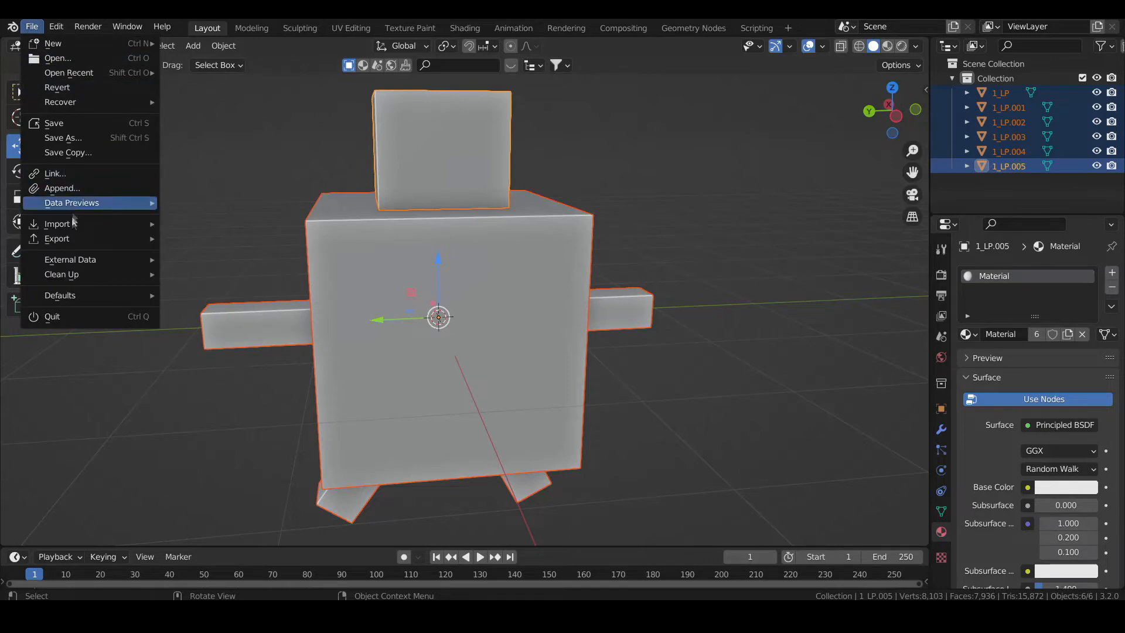
{"action": "mouse_move", "coordinate": [54, 239]}
{"action": "left_click", "coordinate": [221, 371]}
{"action": "left_click", "coordinate": [467, 506]}
{"action": "type", "text": "LP_Main"}
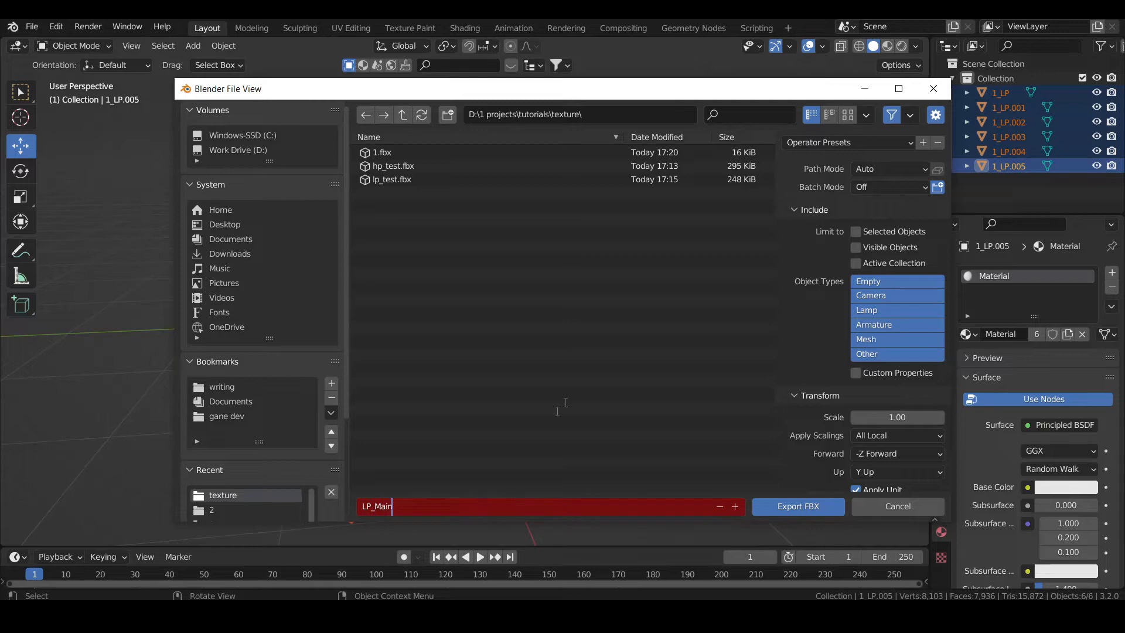
{"action": "key", "text": "Return"}
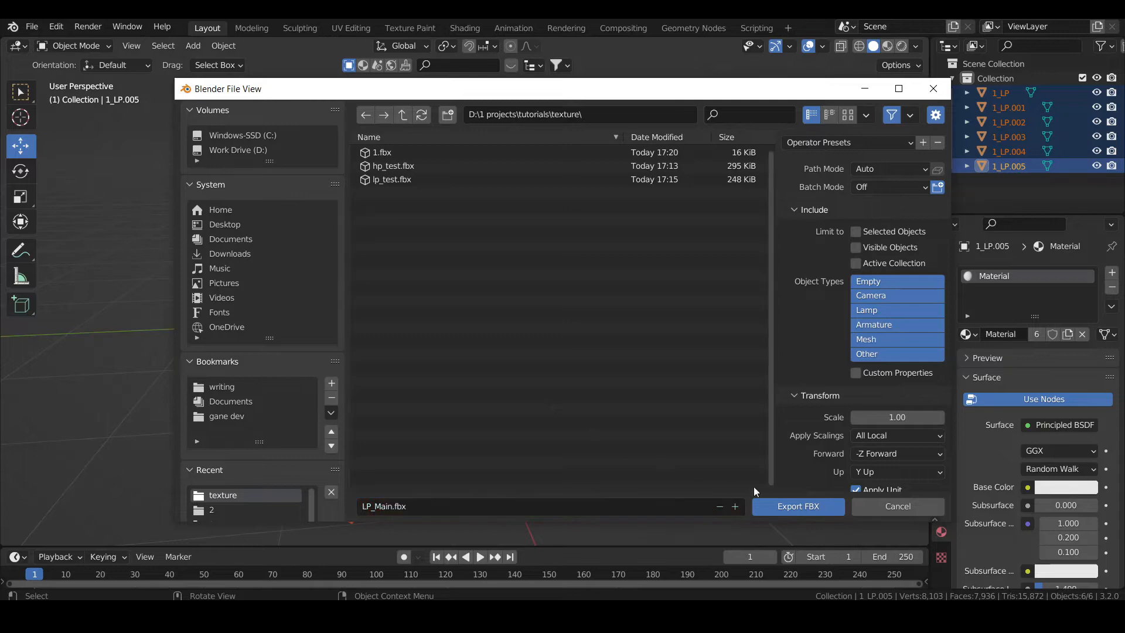
{"action": "left_click", "coordinate": [785, 506]}
Clear the selection and save a copy of the scene as HP Main.blend in the texture folder.
{"action": "middle_click_drag", "start_coordinate": [544, 256], "coordinate": [616, 270]}
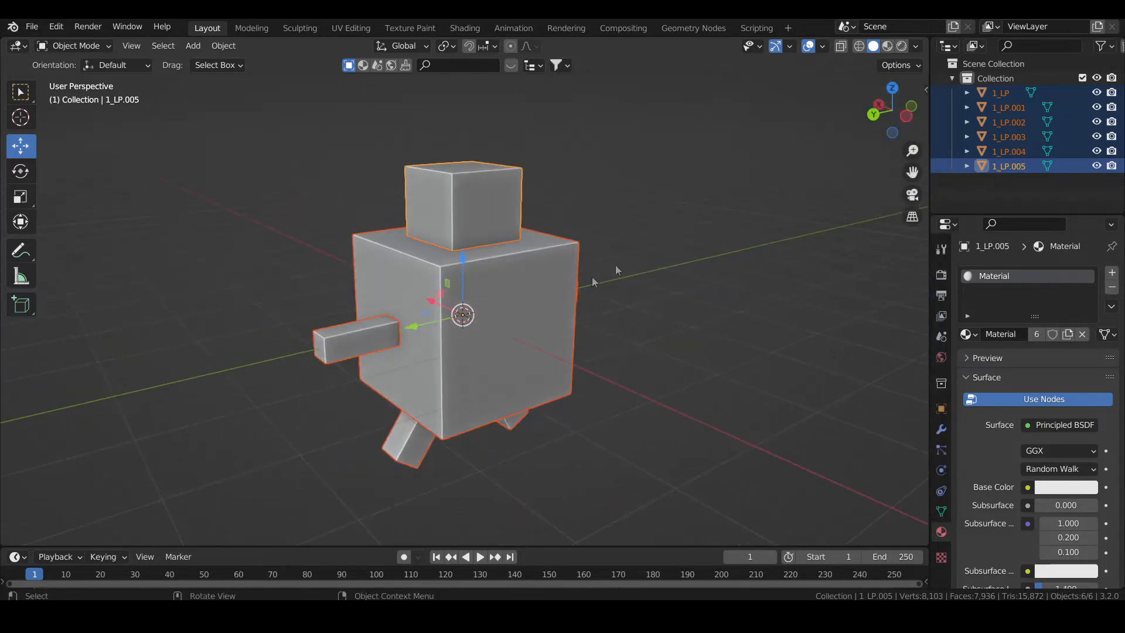
{"action": "middle_click_drag", "start_coordinate": [593, 360], "coordinate": [466, 209]}
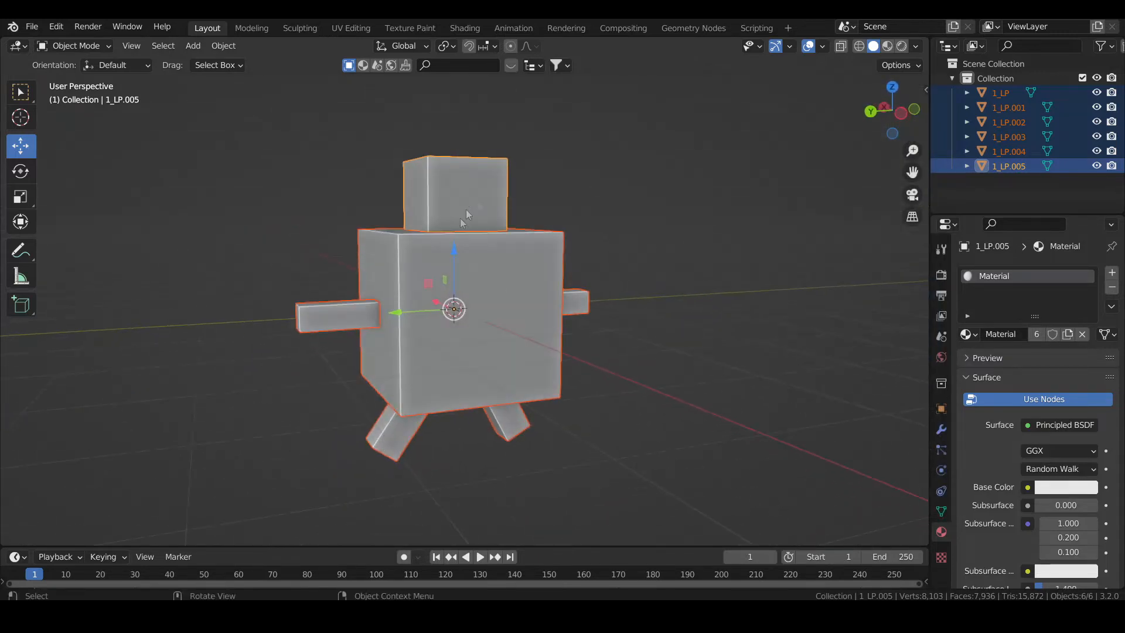
{"action": "left_click", "coordinate": [498, 185]}
{"action": "key", "text": "ctrl+shift+s"}
{"action": "left_click", "coordinate": [368, 506]}
{"action": "left_click_drag", "start_coordinate": [374, 506], "coordinate": [346, 502]}
{"action": "type", "text": "HP Main.blend"}
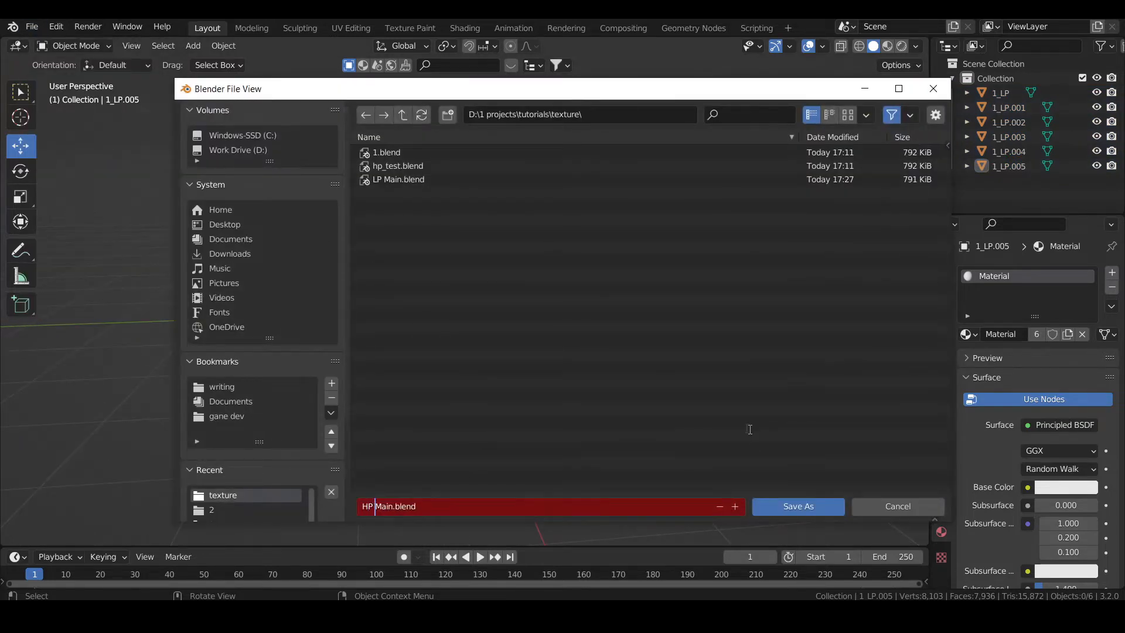
{"action": "left_click", "coordinate": [828, 508]}
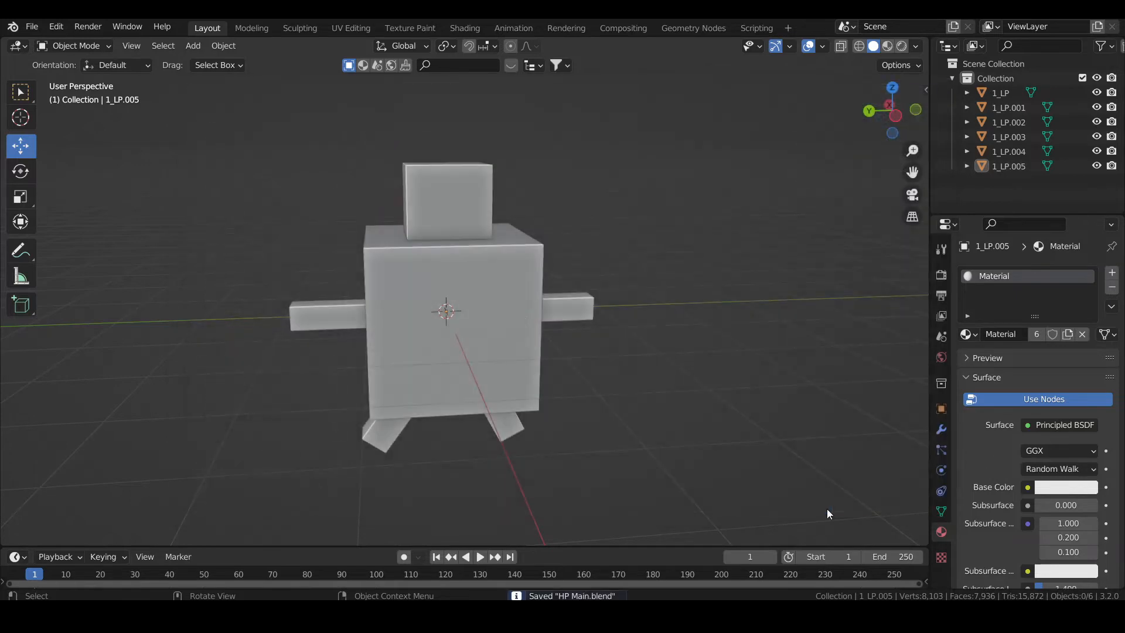
In Edit Mode, recess two rectangular eyes, each two faces wide and four tall, into the upper front of the head.
{"action": "middle_click_drag", "start_coordinate": [491, 284], "coordinate": [505, 265]}
{"action": "left_click", "coordinate": [484, 242]}
{"action": "key", "text": "Tab"}
{"action": "middle_click_drag", "start_coordinate": [505, 265], "coordinate": [498, 296]}
{"action": "scroll", "coordinate": [516, 195], "scroll_direction": "up", "scroll_amount": 3}
{"action": "scroll", "coordinate": [498, 295], "scroll_direction": "up", "scroll_amount": 4}
{"action": "left_click", "coordinate": [353, 177]}
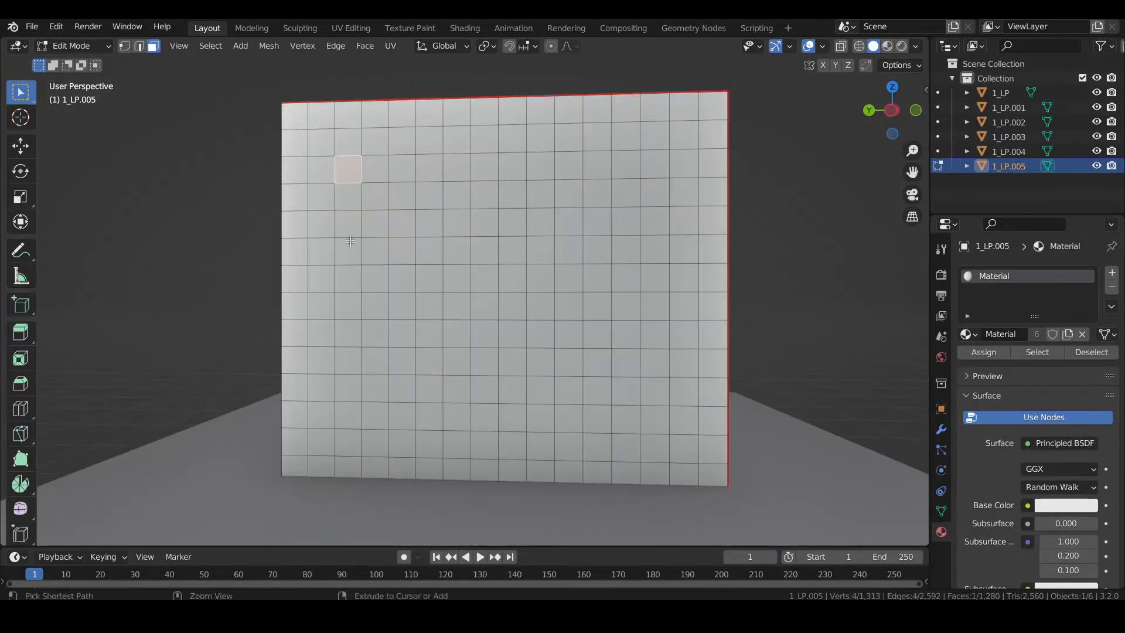
{"action": "left_click", "coordinate": [351, 243], "text": "ctrl"}
{"action": "left_click", "coordinate": [369, 254], "text": "ctrl"}
{"action": "left_click", "coordinate": [378, 176], "text": "ctrl"}
{"action": "left_click", "coordinate": [627, 166], "text": "shift"}
{"action": "left_click", "coordinate": [653, 250], "text": "ctrl"}
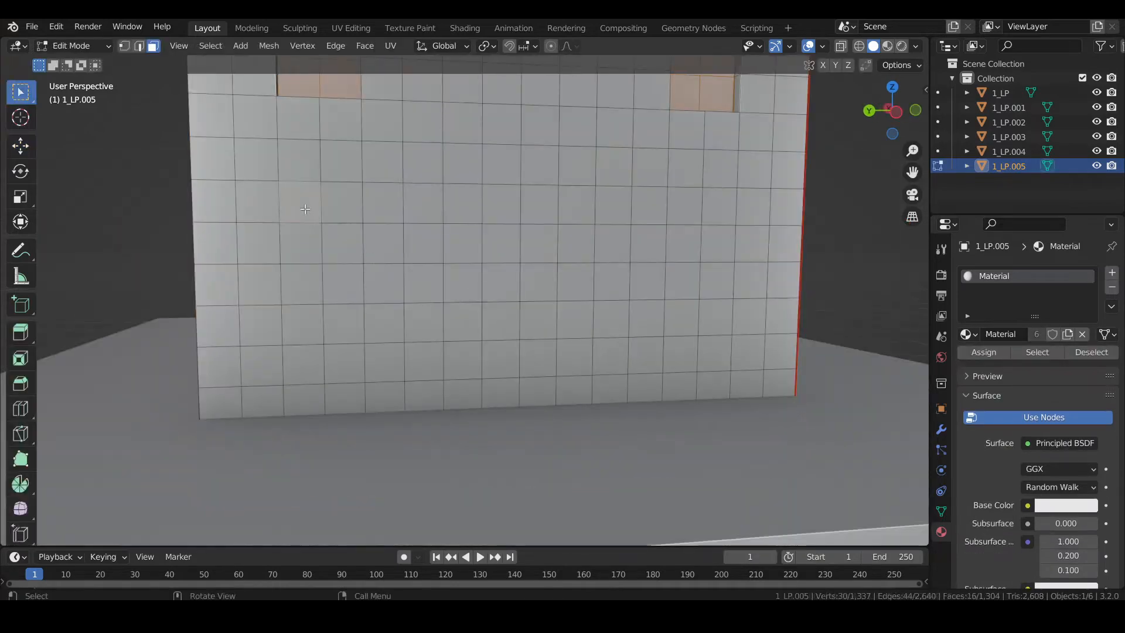
Recess a U-shaped mouth two faces thick into the lower front of the head and return to Object Mode.
{"action": "left_click", "coordinate": [342, 202], "text": "ctrl"}
{"action": "left_click", "coordinate": [343, 362], "text": "ctrl"}
{"action": "left_click", "coordinate": [304, 244], "text": "ctrl"}
{"action": "left_click", "coordinate": [304, 362], "text": "ctrl"}
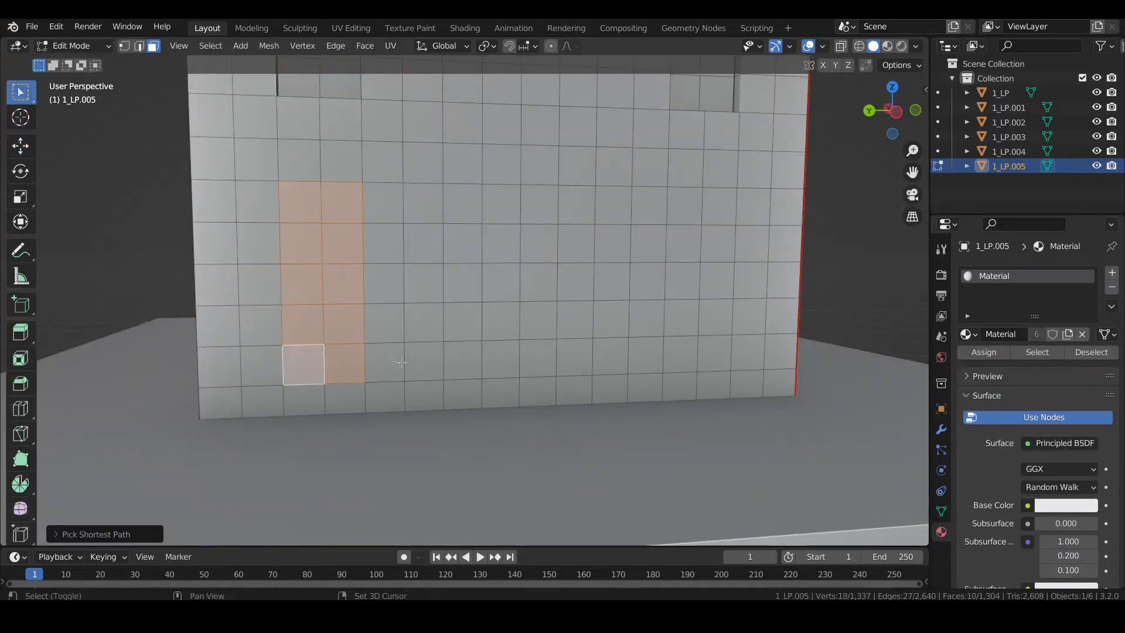
{"action": "left_click", "coordinate": [382, 323], "text": "shift"}
{"action": "left_click", "coordinate": [680, 319], "text": "ctrl"}
{"action": "left_click", "coordinate": [686, 207], "text": "shift"}
{"action": "left_click", "coordinate": [717, 206], "text": "ctrl"}
{"action": "left_click", "coordinate": [714, 354], "text": "ctrl"}
{"action": "left_click", "coordinate": [684, 244], "text": "ctrl"}
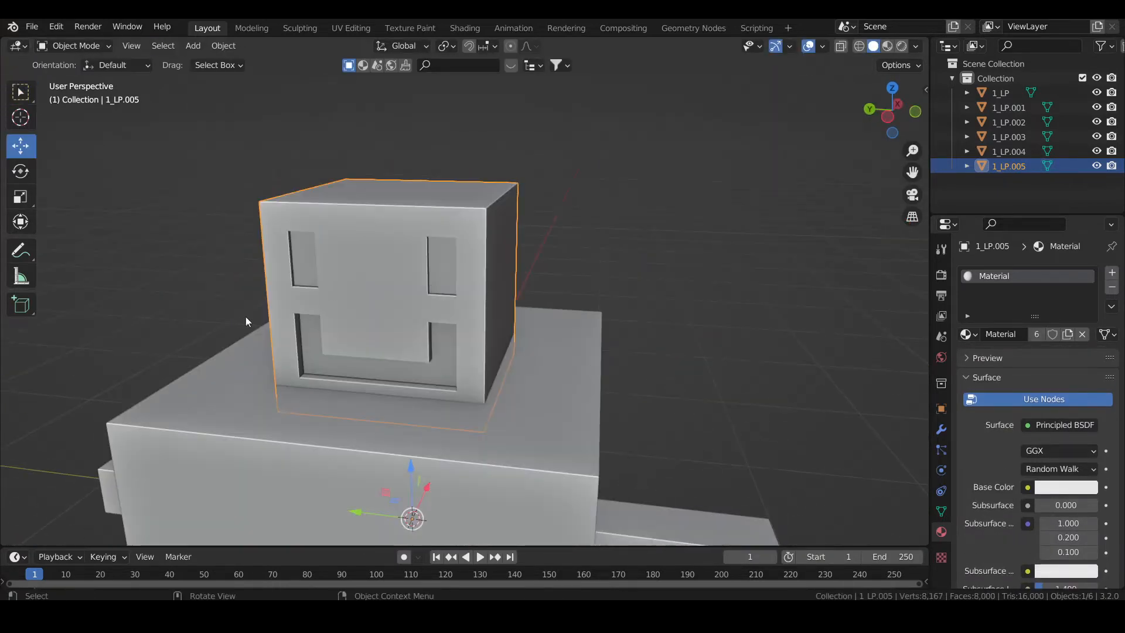
{"action": "middle_click_drag", "start_coordinate": [246, 321], "coordinate": [514, 259]}
{"action": "scroll", "coordinate": [514, 259], "scroll_direction": "up", "scroll_amount": 3}
{"action": "left_click", "coordinate": [514, 259]}
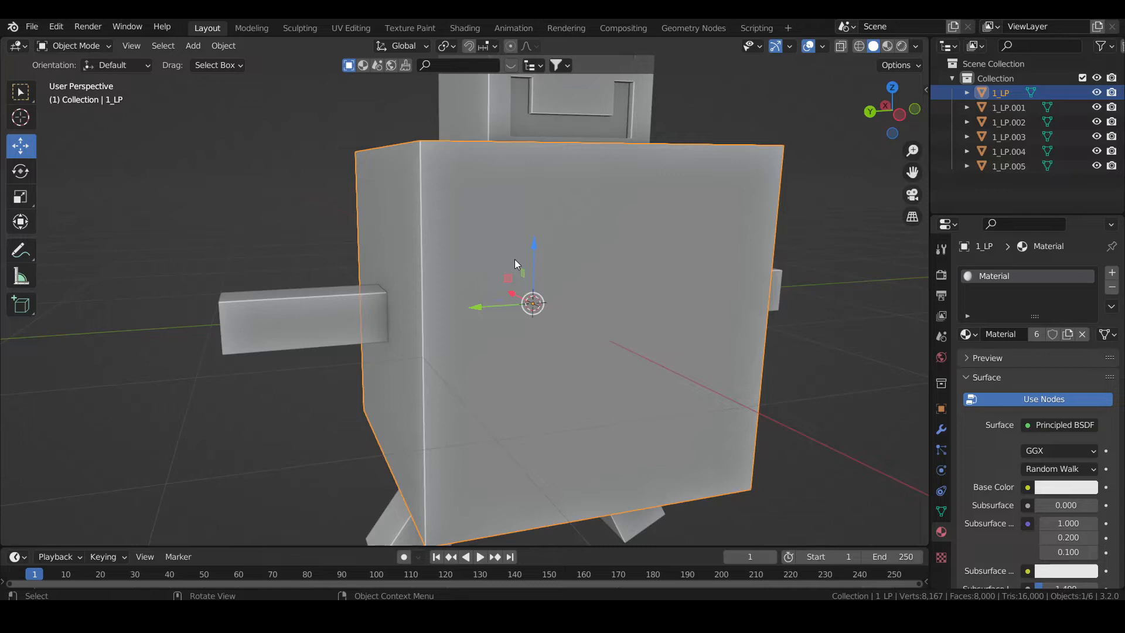
{"action": "middle_click_drag", "start_coordinate": [515, 259], "coordinate": [670, 358]}
{"action": "scroll", "coordinate": [504, 217], "scroll_direction": "down", "scroll_amount": 2}
{"action": "left_click", "coordinate": [678, 360]}
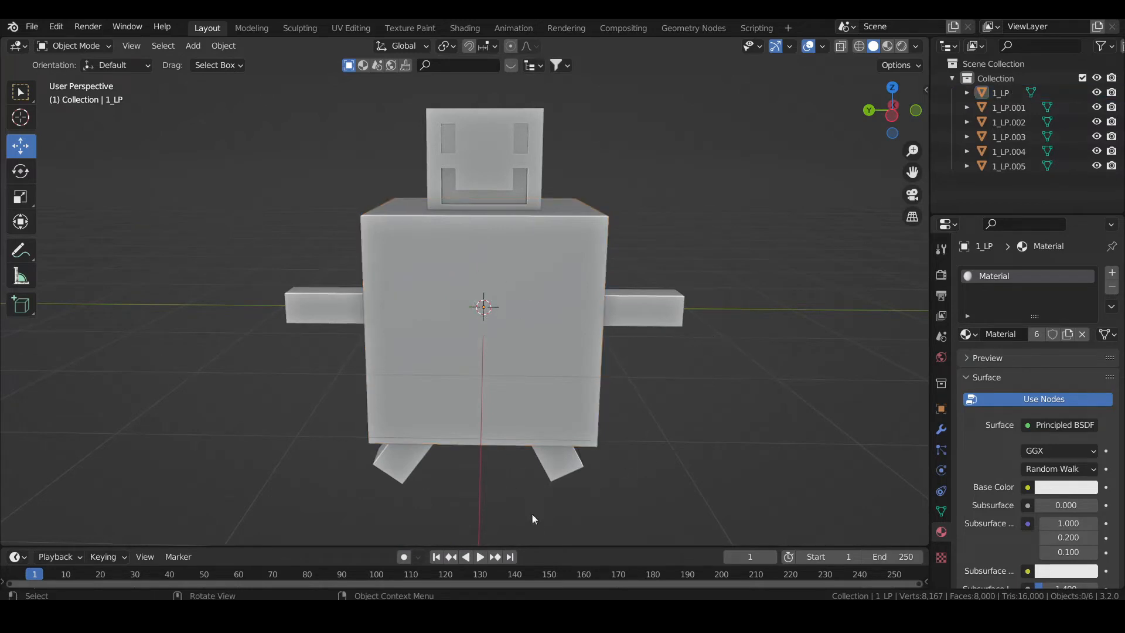
Copy bolt_21 from the second Blender window's bolt collection and paste it into the character scene.
{"action": "mouse_move", "coordinate": [450, 610]}
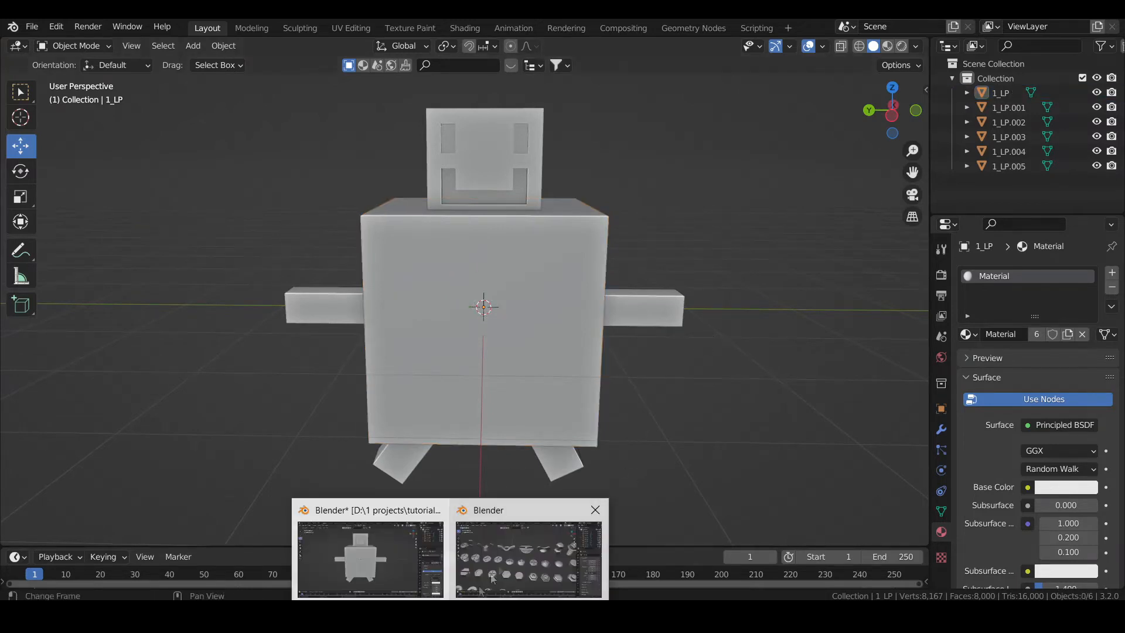
{"action": "left_click", "coordinate": [495, 573]}
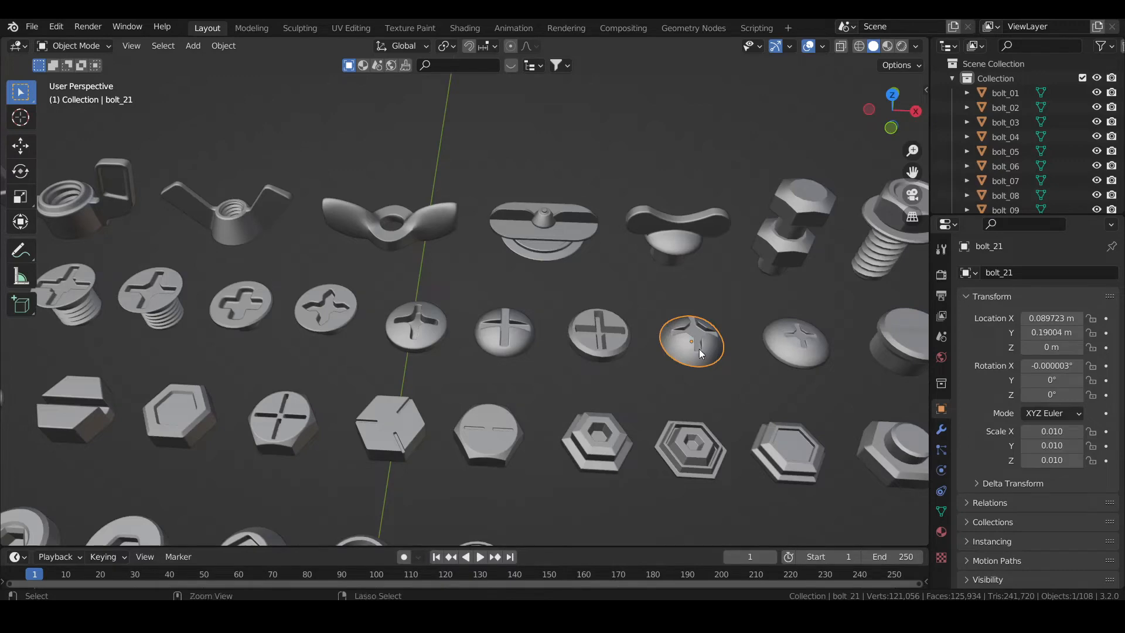
{"action": "key", "text": "ctrl+c"}
{"action": "mouse_move", "coordinate": [440, 609]}
{"action": "left_click", "coordinate": [364, 545]}
{"action": "key", "text": "ctrl+v"}
Move the pasted bolt in front of the body and scale it to about a quarter of the body's width.
{"action": "key", "text": "g"}
{"action": "left_click", "coordinate": [771, 350]}
{"action": "key", "text": "s"}
{"action": "left_click", "coordinate": [225, 275]}
{"action": "middle_click_drag", "start_coordinate": [381, 258], "coordinate": [237, 231], "text": "shift"}
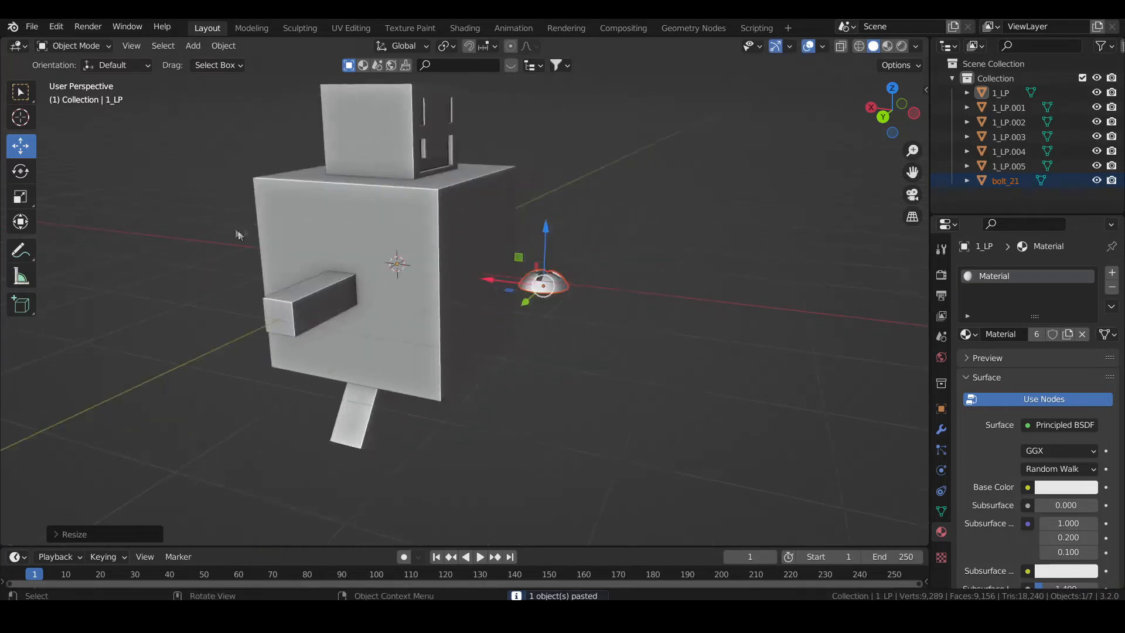
Rotate the bolt 90 degrees about the Y axis so its slotted head faces away from the body's front.
{"action": "scroll", "coordinate": [238, 230], "scroll_direction": "up", "scroll_amount": 2}
{"action": "left_click", "coordinate": [20, 172]}
{"action": "left_click_drag", "start_coordinate": [633, 264], "coordinate": [634, 283]}
{"action": "key", "text": "ctrl+z"}
{"action": "type", "text": "90"}
{"action": "key", "text": "Return"}
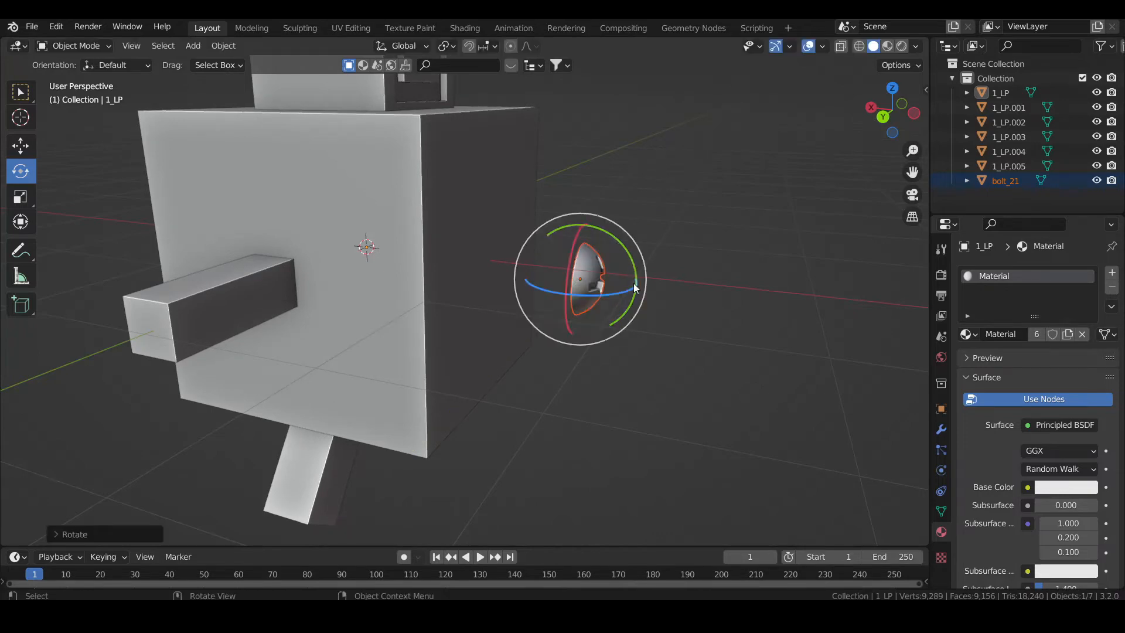
Shrink the bolt to about a twelfth of the body's width and place it over the front face's upper-left corner.
{"action": "key", "text": "KP_1"}
{"action": "key", "text": "ctrl+KP_3"}
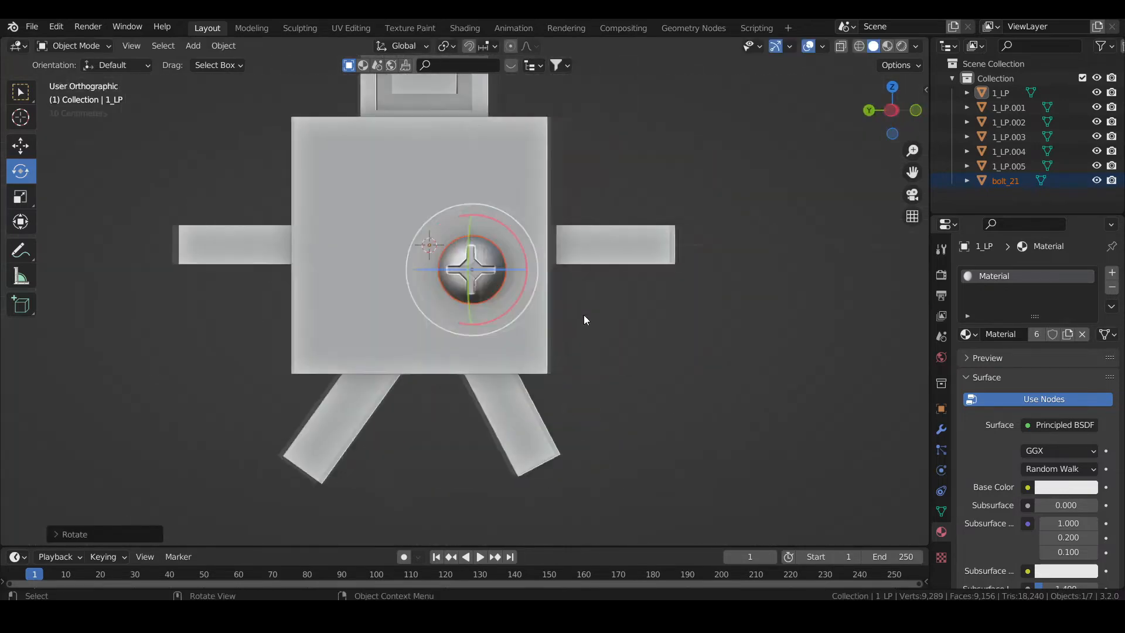
{"action": "scroll", "coordinate": [584, 314], "scroll_direction": "up", "scroll_amount": 2}
{"action": "key", "text": "g"}
{"action": "left_click", "coordinate": [370, 159]}
{"action": "middle_click_drag", "start_coordinate": [370, 158], "coordinate": [442, 239], "text": "shift"}
{"action": "key", "text": "s"}
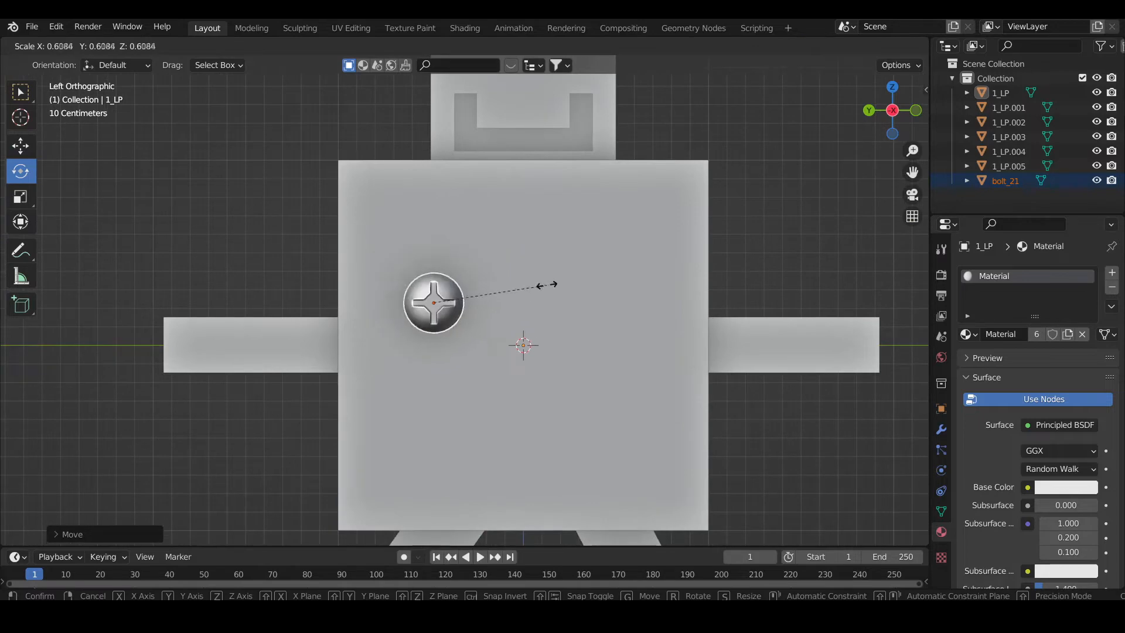
{"action": "left_click", "coordinate": [490, 282]}
{"action": "key", "text": "g"}
{"action": "left_click", "coordinate": [386, 171]}
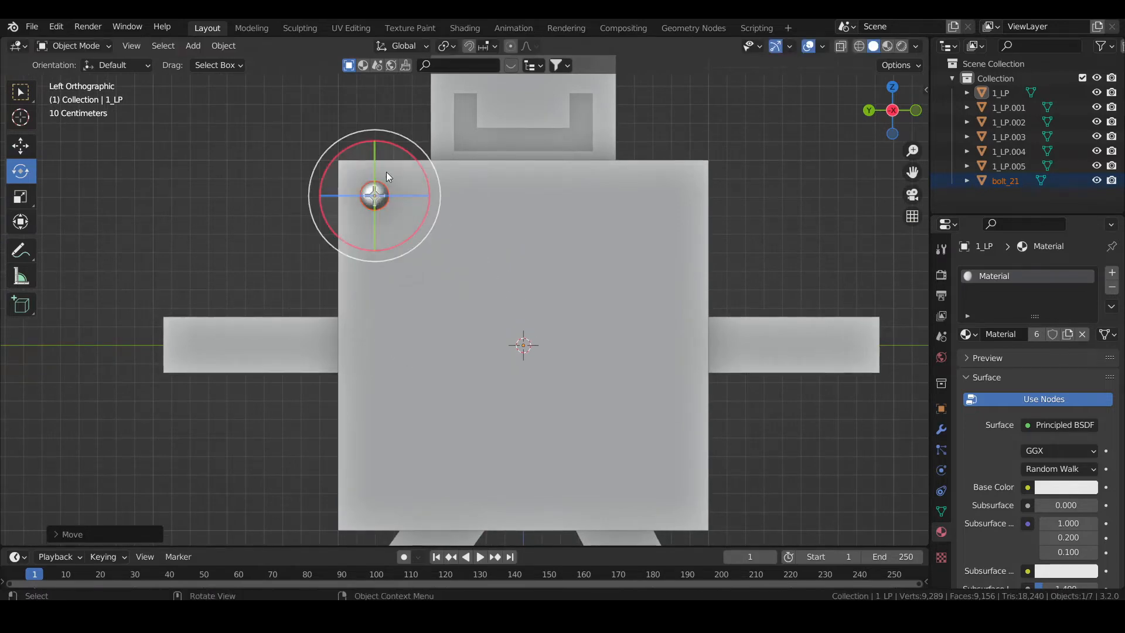
Move the bolt back toward the body until its flat base rests on the front face.
{"action": "key", "text": "KP_Decimal"}
{"action": "middle_click_drag", "start_coordinate": [426, 201], "coordinate": [598, 287]}
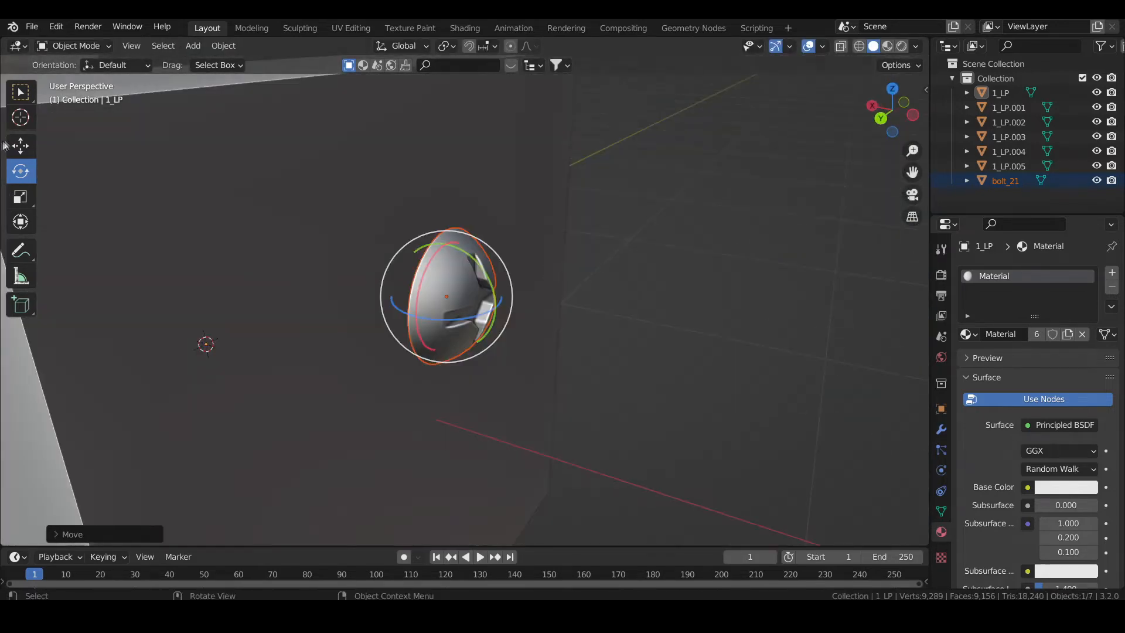
{"action": "left_click", "coordinate": [21, 145]}
{"action": "middle_click_drag", "start_coordinate": [402, 293], "coordinate": [530, 319], "text": "shift"}
{"action": "left_click_drag", "start_coordinate": [529, 315], "coordinate": [193, 178]}
{"action": "middle_click_drag", "start_coordinate": [299, 214], "coordinate": [440, 260], "text": "shift"}
{"action": "middle_click_drag", "start_coordinate": [443, 261], "coordinate": [559, 221]}
{"action": "left_click_drag", "start_coordinate": [370, 283], "coordinate": [344, 279]}
{"action": "scroll", "coordinate": [504, 284], "scroll_direction": "down", "scroll_amount": 3}
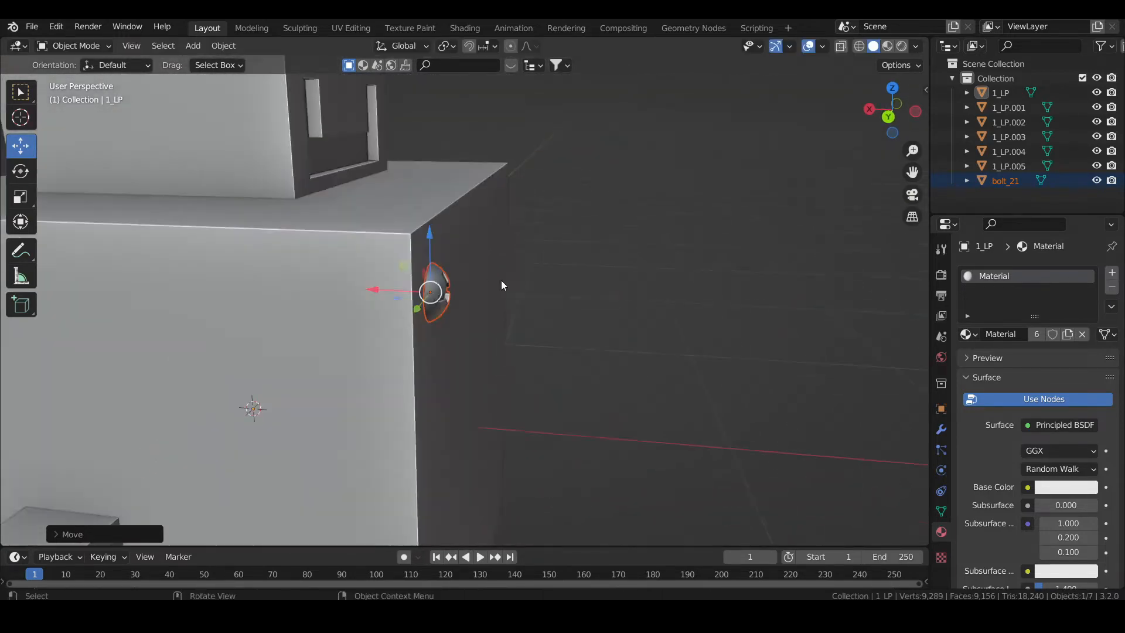
Duplicate the bolt and slide the copy horizontally to the front face's upper-right corner.
{"action": "middle_click_drag", "start_coordinate": [512, 284], "coordinate": [379, 304]}
{"action": "key", "text": "KP_1"}
{"action": "key", "text": "ctrl+KP_3"}
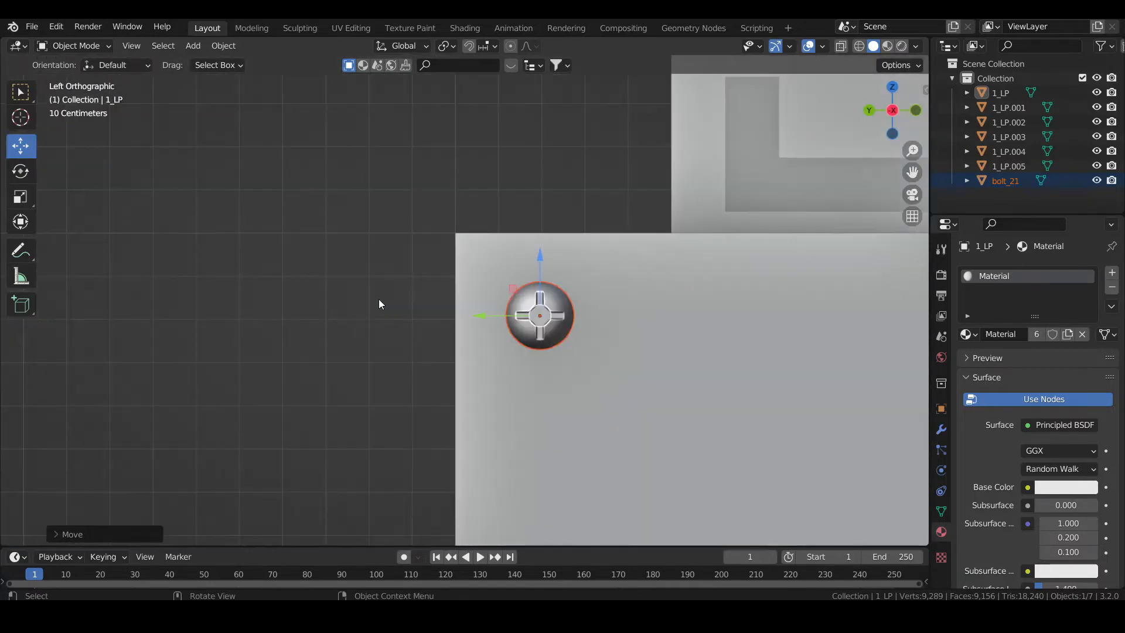
{"action": "scroll", "coordinate": [378, 302], "scroll_direction": "down", "scroll_amount": 6}
{"action": "key", "text": "shift+d"}
{"action": "right_click", "coordinate": [515, 310]}
{"action": "left_click_drag", "start_coordinate": [442, 305], "coordinate": [675, 312]}
Duplicate the bolt twice more, placing the copies at the lower-right and lower-left corners of the body's front.
{"action": "middle_click_drag", "start_coordinate": [677, 312], "coordinate": [588, 217], "text": "shift"}
{"action": "key", "text": "shift+d"}
{"action": "right_click", "coordinate": [662, 196]}
{"action": "left_click_drag", "start_coordinate": [631, 157], "coordinate": [640, 389]}
{"action": "key", "text": "shift+d"}
{"action": "right_click", "coordinate": [555, 392]}
{"action": "left_click_drag", "start_coordinate": [587, 445], "coordinate": [361, 446]}
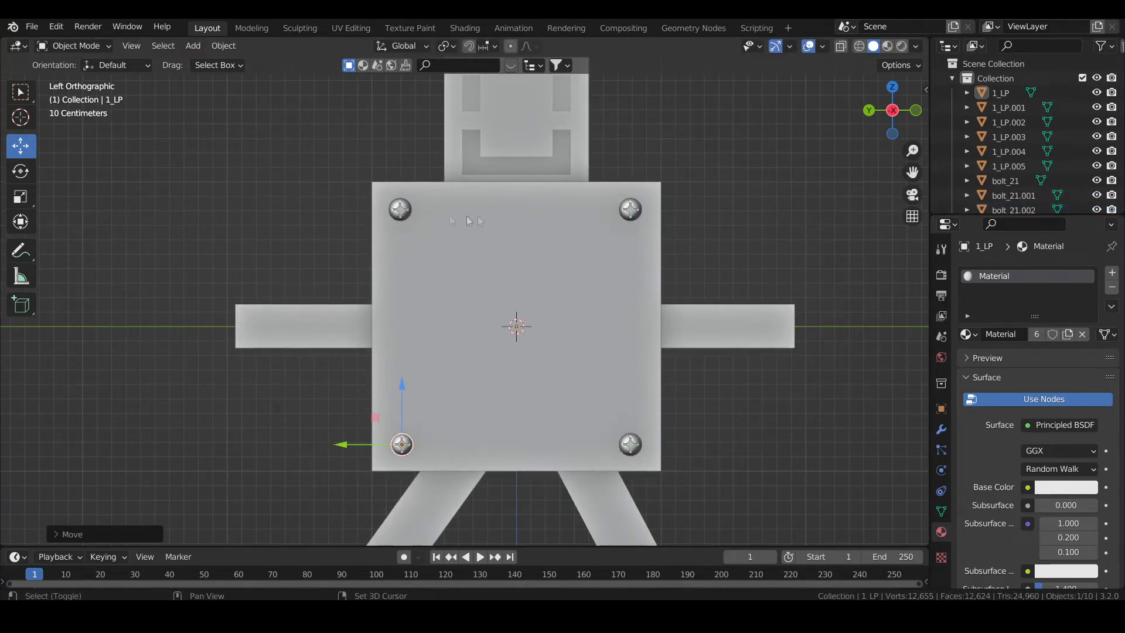
Select all four bolts together with the body, making the body the active object.
{"action": "left_click", "coordinate": [400, 209], "text": "shift"}
{"action": "middle_click_drag", "start_coordinate": [401, 209], "coordinate": [430, 215]}
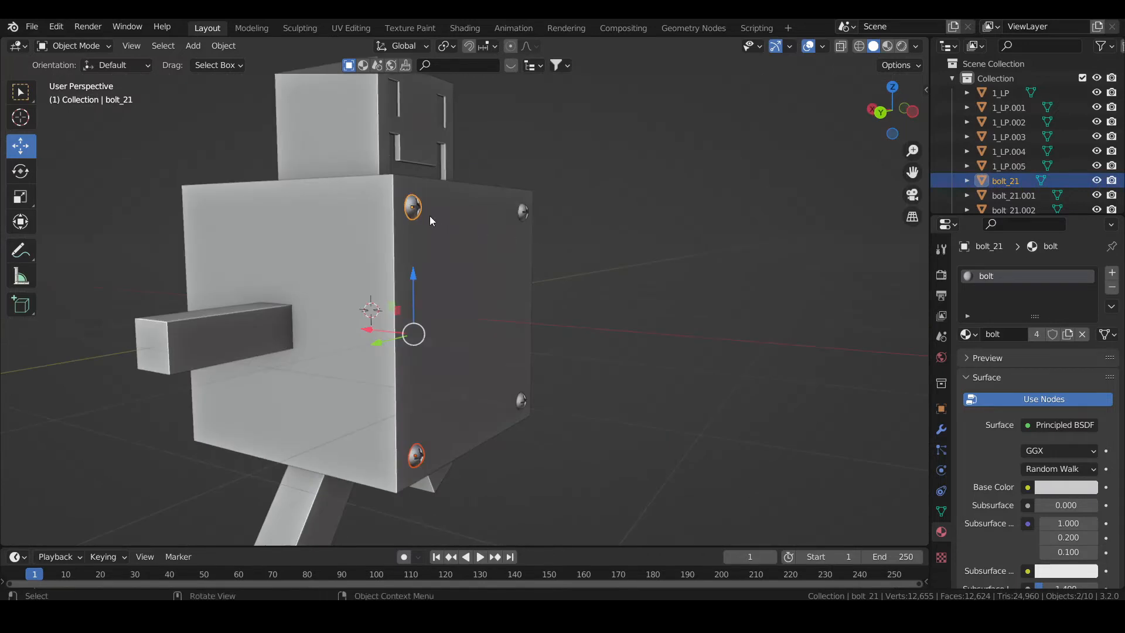
{"action": "left_click", "coordinate": [523, 211], "text": "shift"}
{"action": "left_click", "coordinate": [523, 402], "text": "shift"}
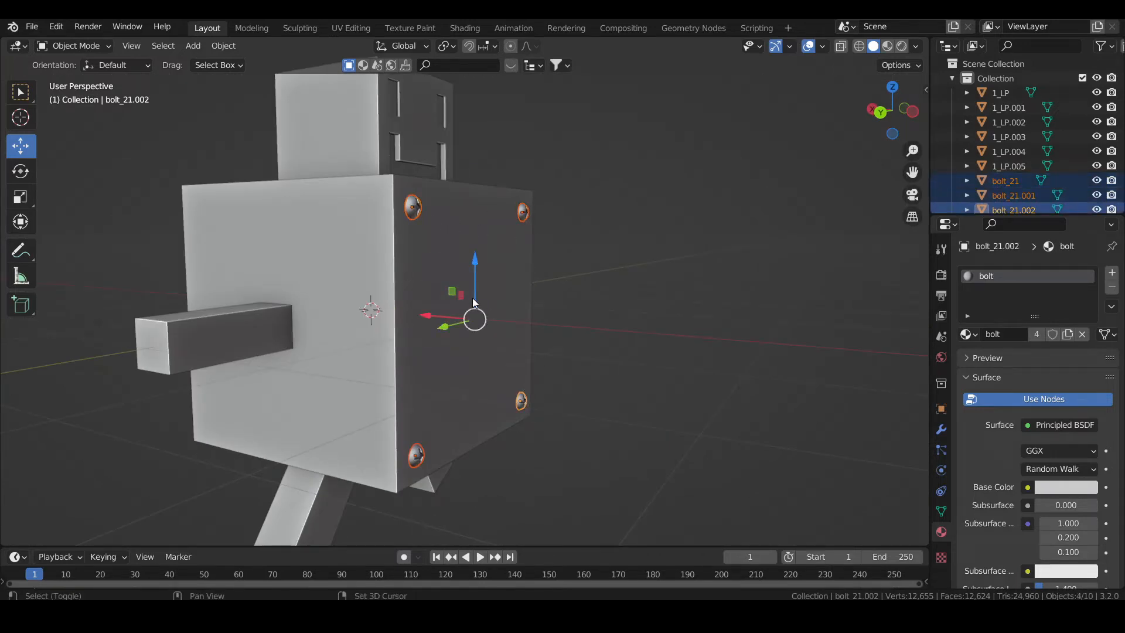
{"action": "left_click", "coordinate": [463, 299], "text": "shift"}
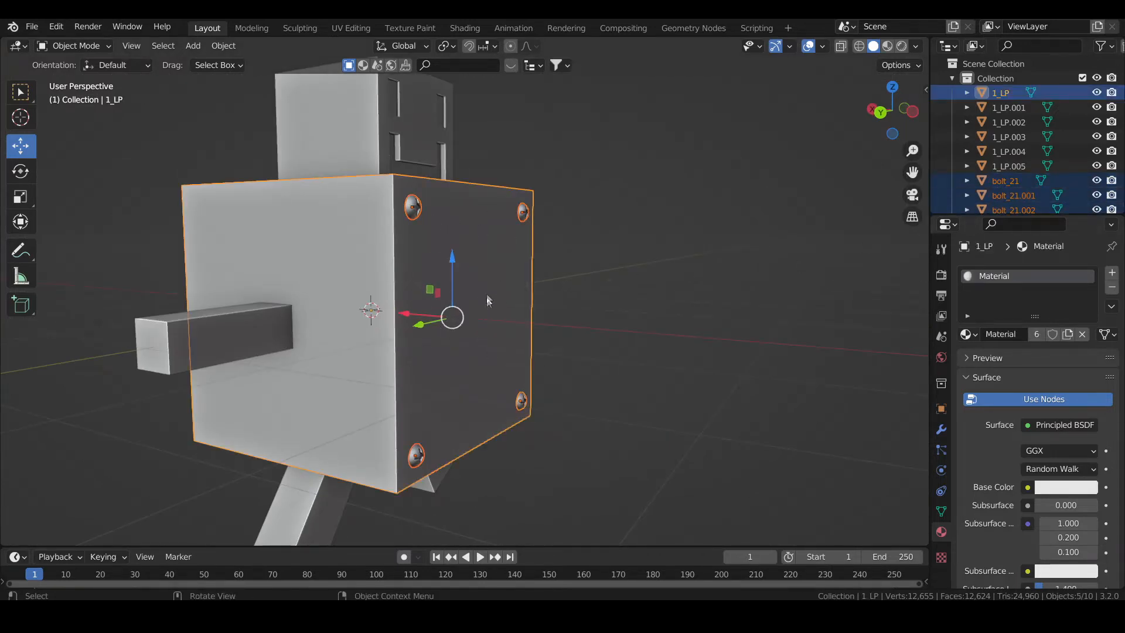
{"action": "middle_click_drag", "start_coordinate": [486, 300], "coordinate": [495, 258]}
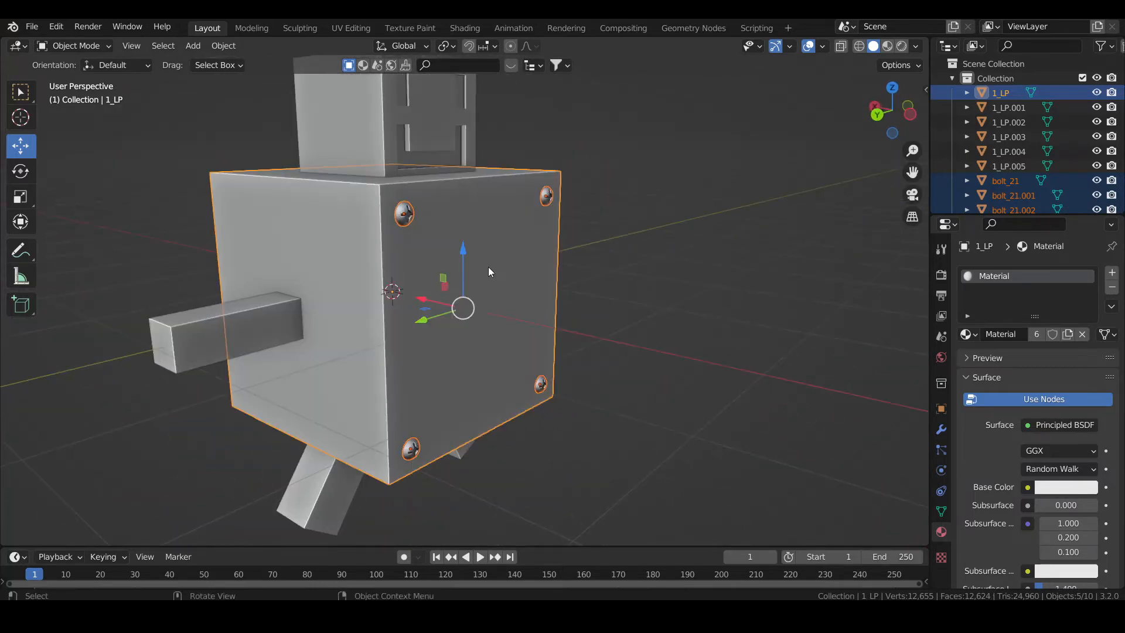
Reselect the four bolts with the body as the active object and join them into one mesh.
{"action": "left_click", "coordinate": [404, 216]}
{"action": "left_click", "coordinate": [381, 253]}
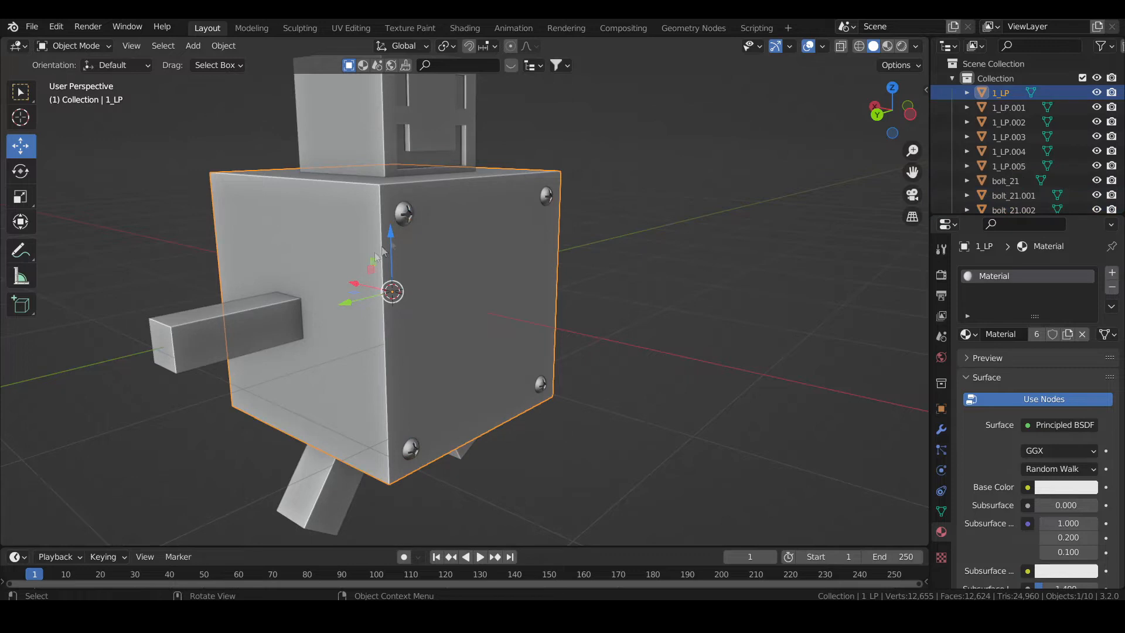
{"action": "left_click", "coordinate": [404, 215]}
{"action": "left_click", "coordinate": [546, 197], "text": "shift"}
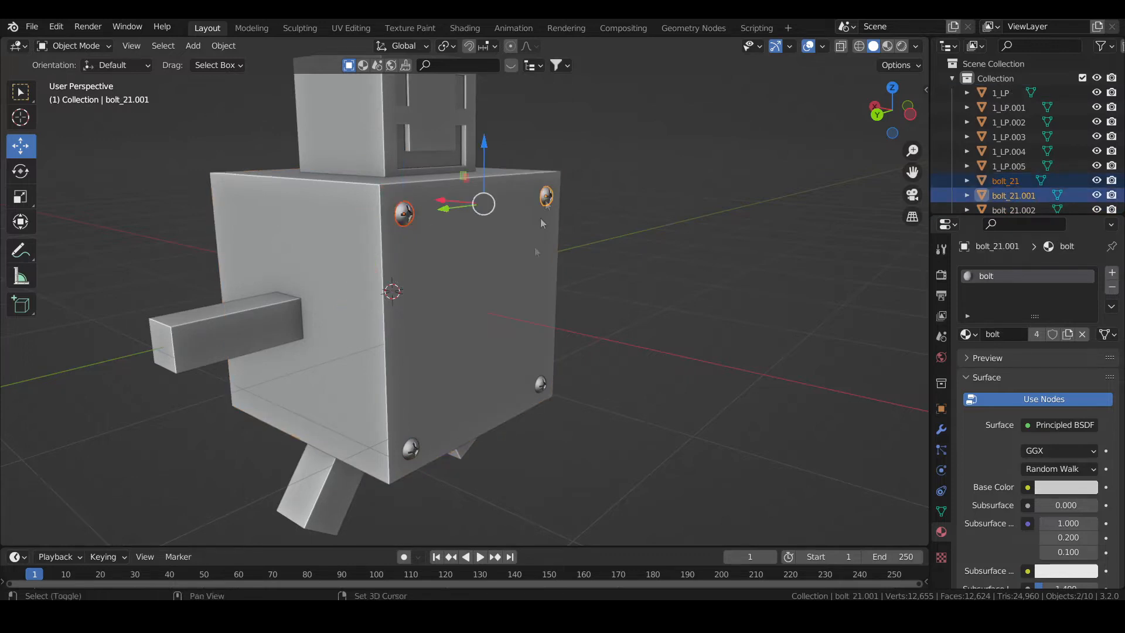
{"action": "left_click", "coordinate": [540, 385], "text": "shift"}
{"action": "left_click", "coordinate": [411, 449], "text": "shift"}
{"action": "left_click", "coordinate": [423, 381], "text": "shift"}
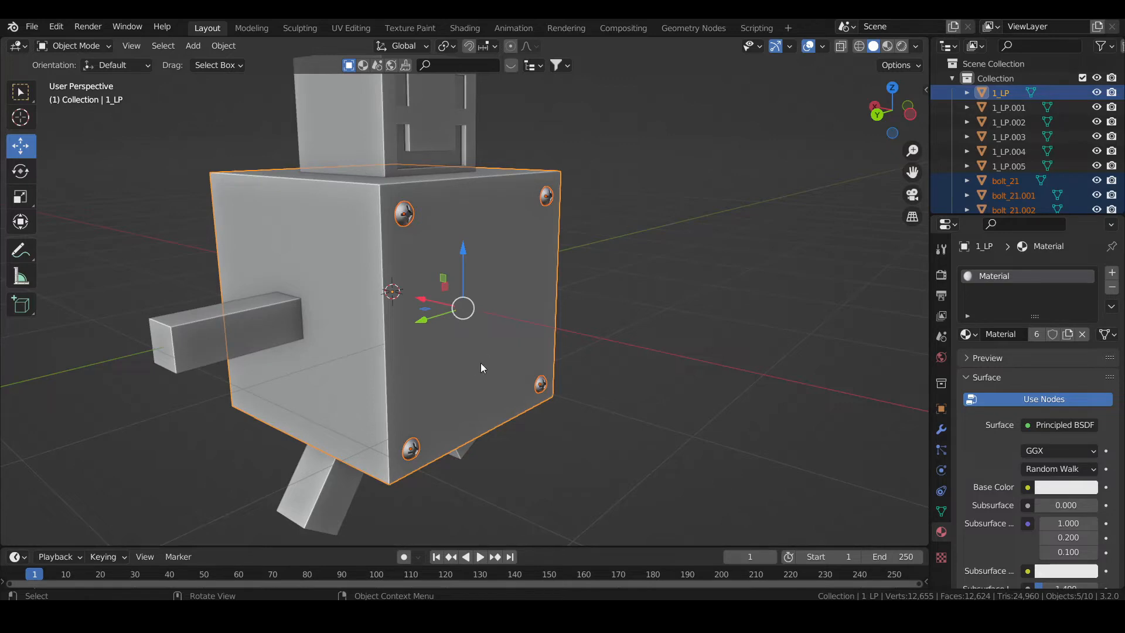
{"action": "key", "text": "ctrl+j"}
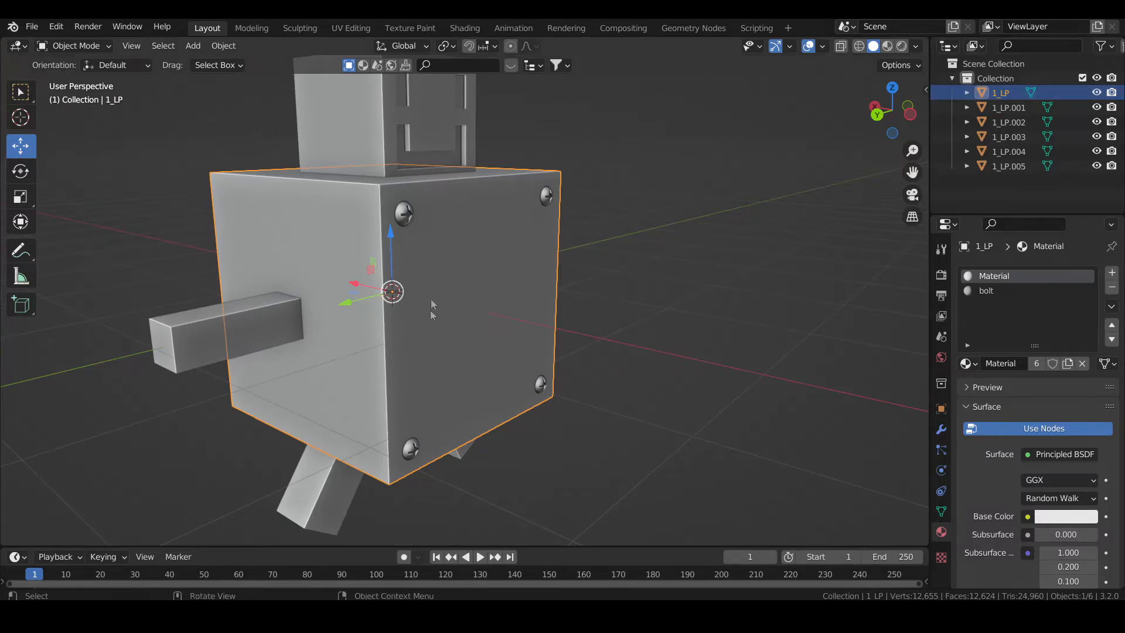
Examine the bolts on the body's front face up close and from several angles.
{"action": "middle_click_drag", "start_coordinate": [424, 332], "coordinate": [660, 308]}
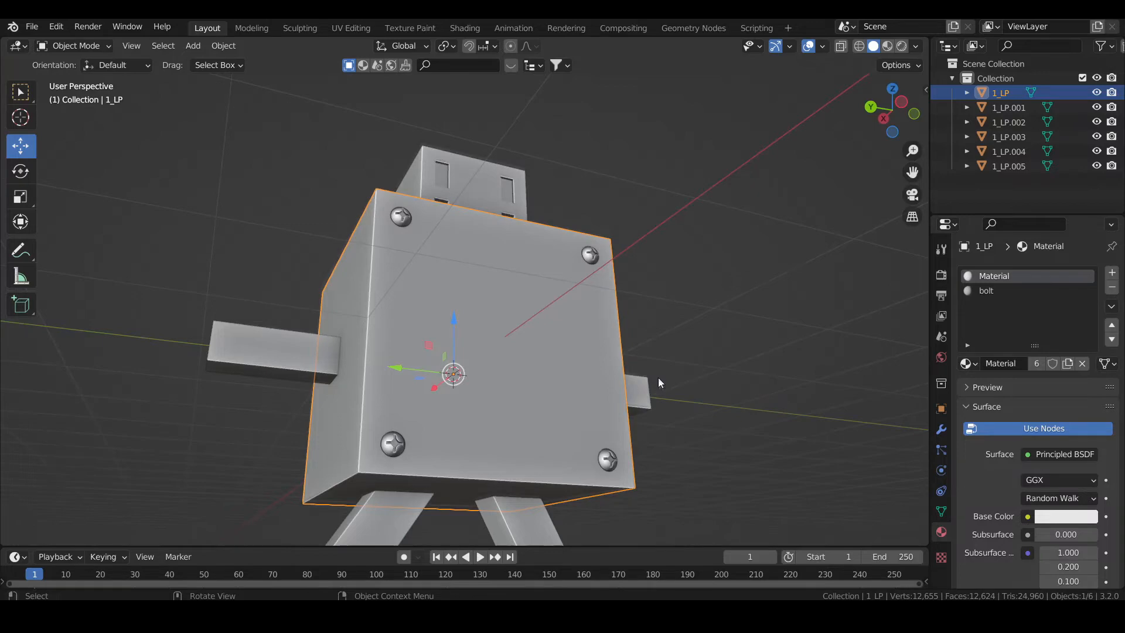
{"action": "middle_click_drag", "start_coordinate": [659, 377], "coordinate": [732, 472]}
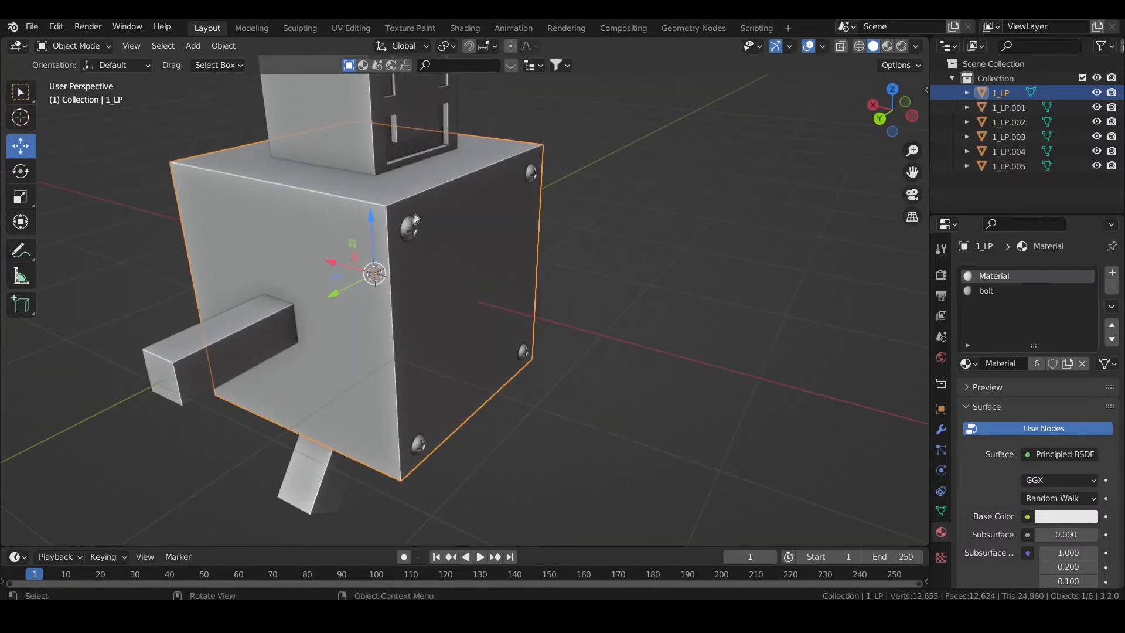
{"action": "scroll", "coordinate": [322, 322], "scroll_direction": "up", "scroll_amount": 5}
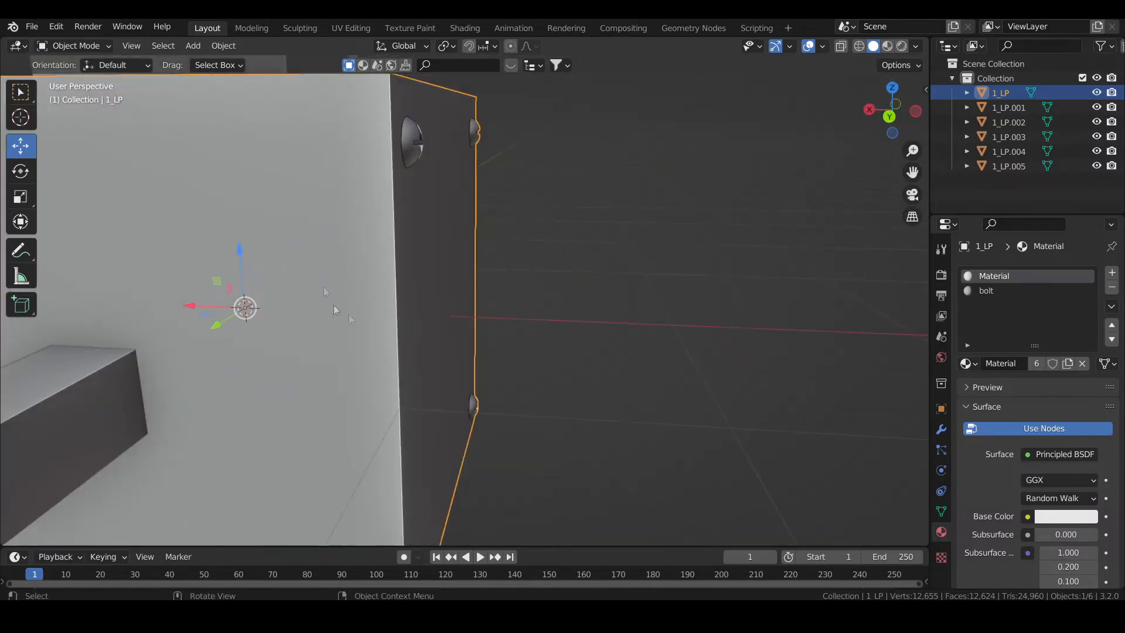
{"action": "middle_click_drag", "start_coordinate": [481, 276], "coordinate": [483, 223]}
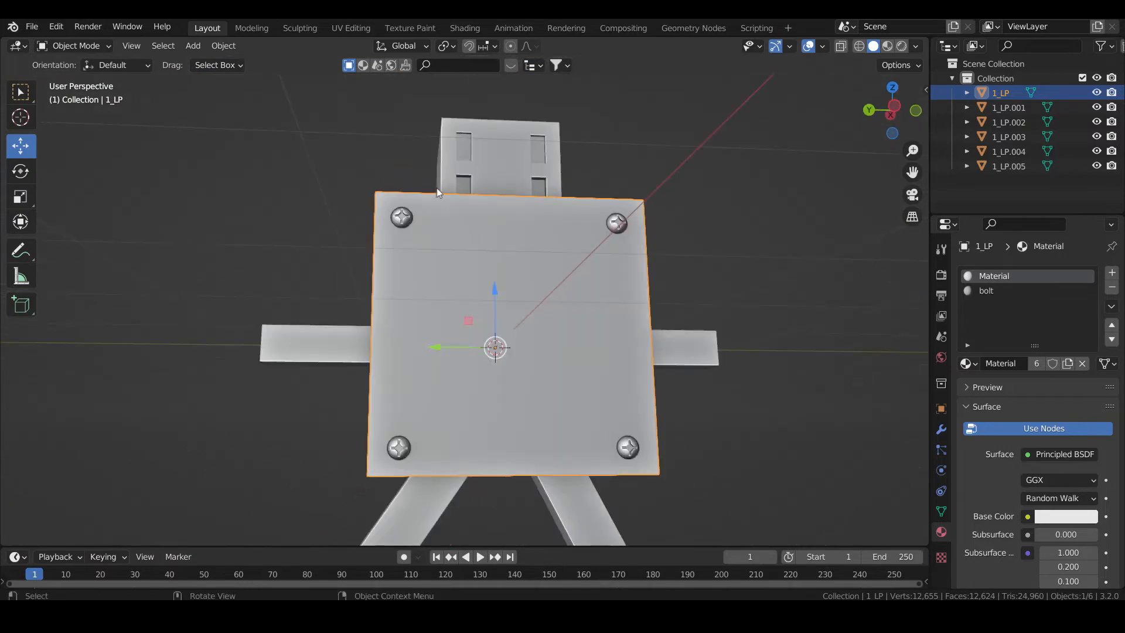
{"action": "scroll", "coordinate": [410, 211], "scroll_direction": "up", "scroll_amount": 4}
{"action": "middle_click_drag", "start_coordinate": [409, 211], "coordinate": [339, 199]}
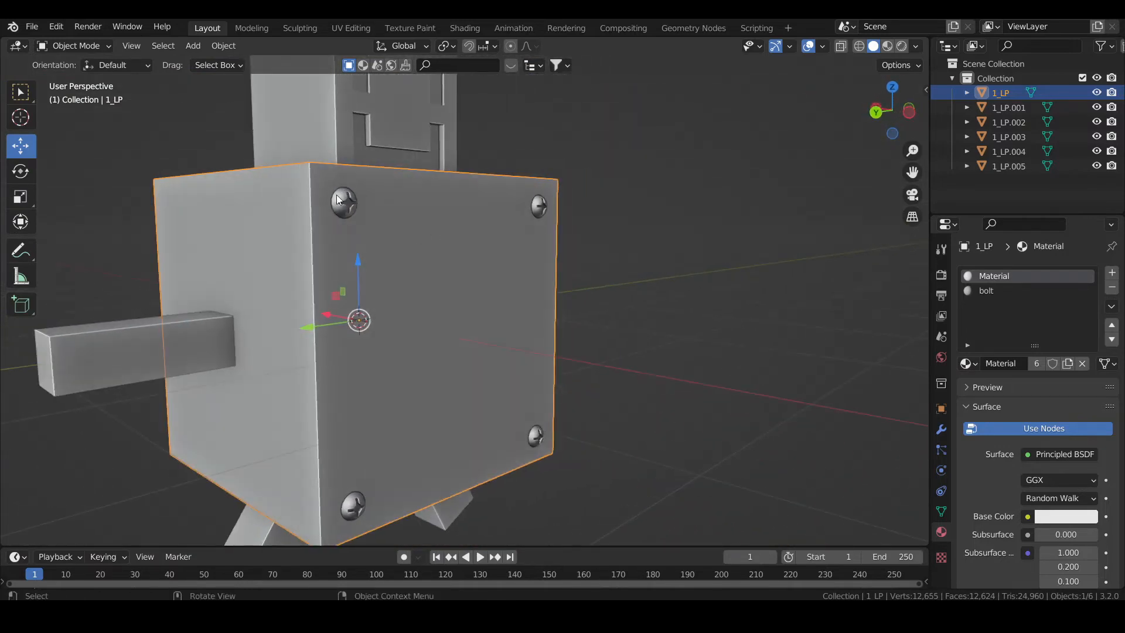
{"action": "middle_click_drag", "start_coordinate": [425, 208], "coordinate": [401, 217], "text": "shift"}
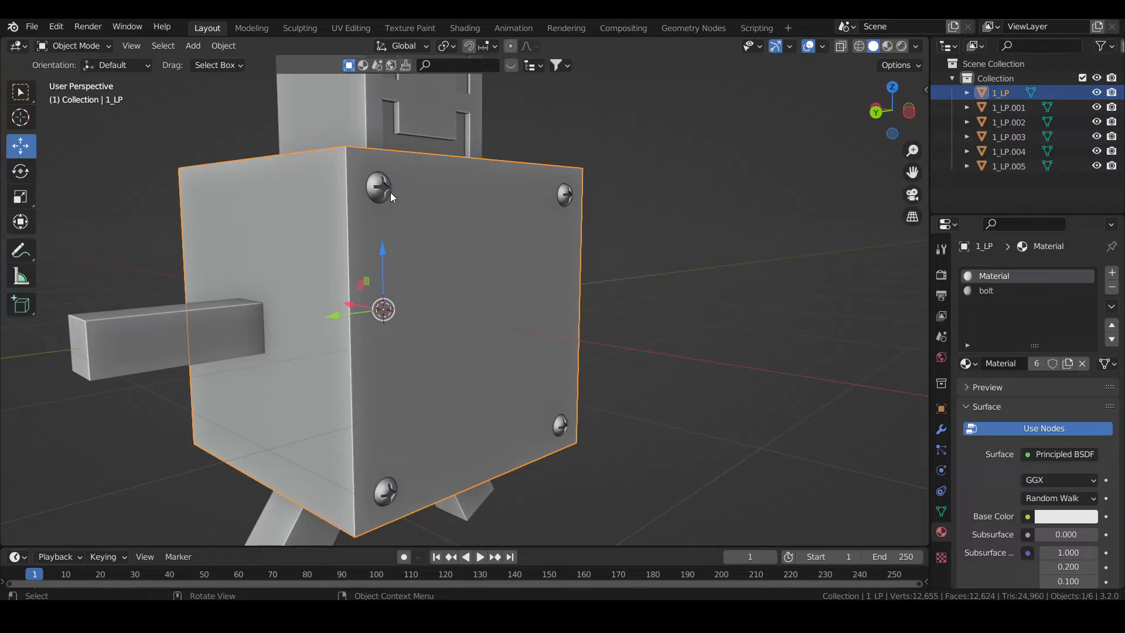
{"action": "middle_click_drag", "start_coordinate": [388, 183], "coordinate": [454, 187]}
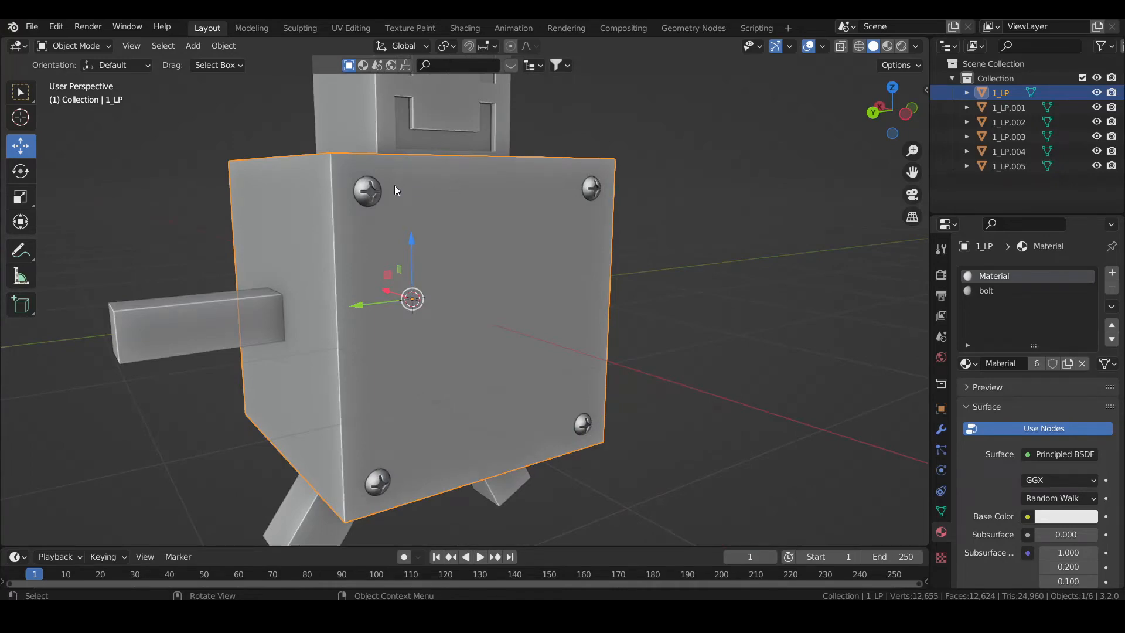
Select the complete linked geometry of all four bolts within the body mesh in Edit Mode.
{"action": "key", "text": "Tab"}
{"action": "key", "text": "2"}
{"action": "left_click", "coordinate": [367, 186]}
{"action": "key", "text": "l"}
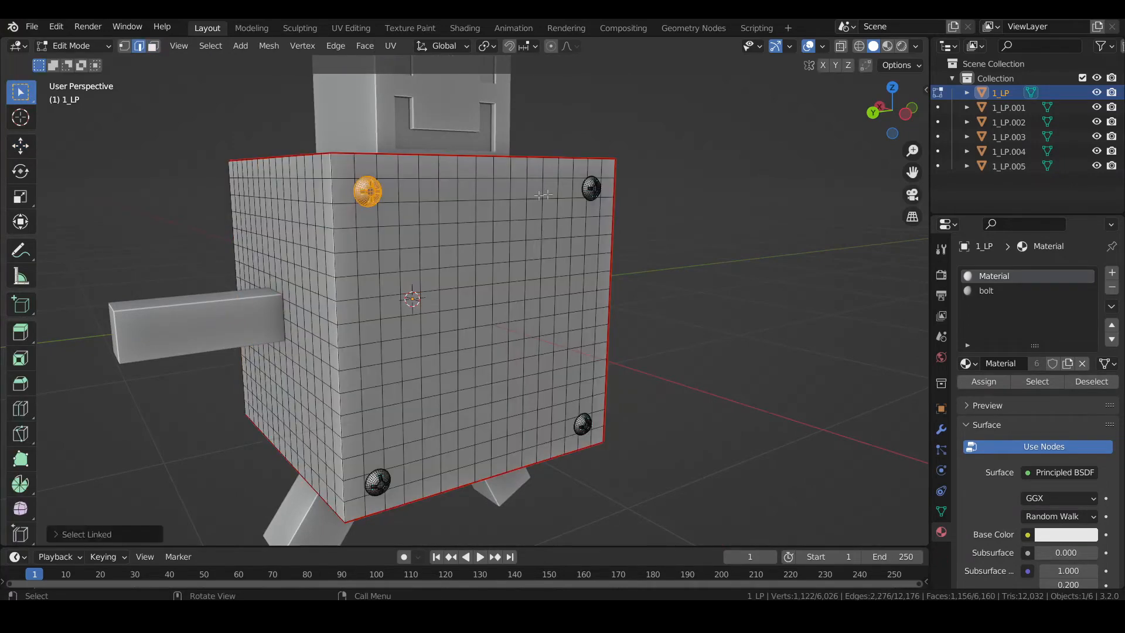
{"action": "key", "text": "l"}
{"action": "key", "text": "l"}
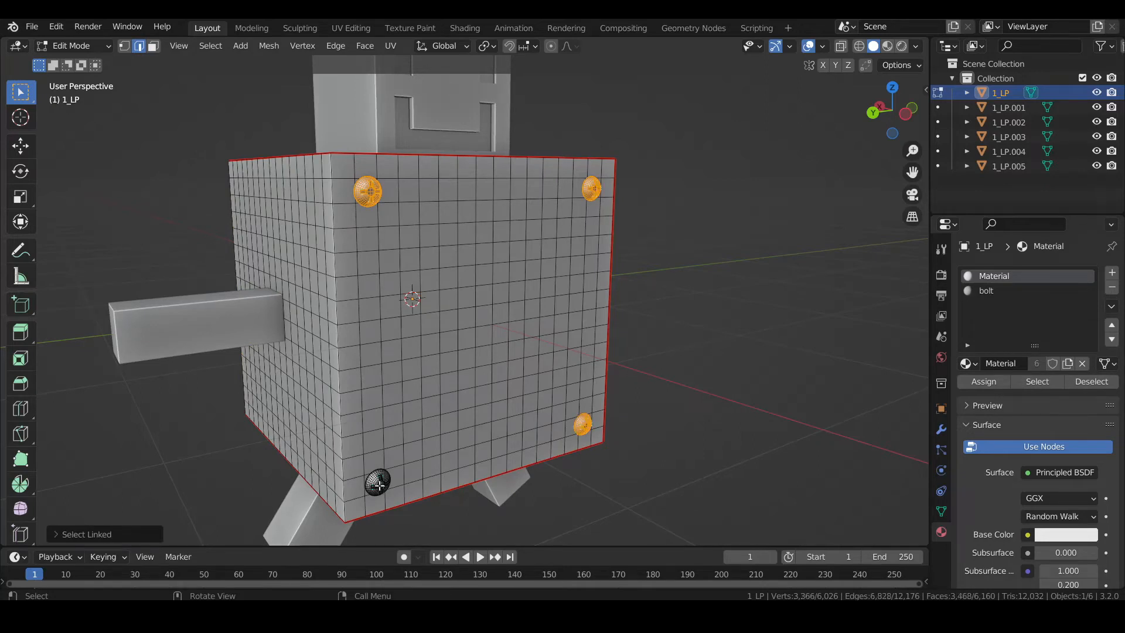
{"action": "key", "text": "l"}
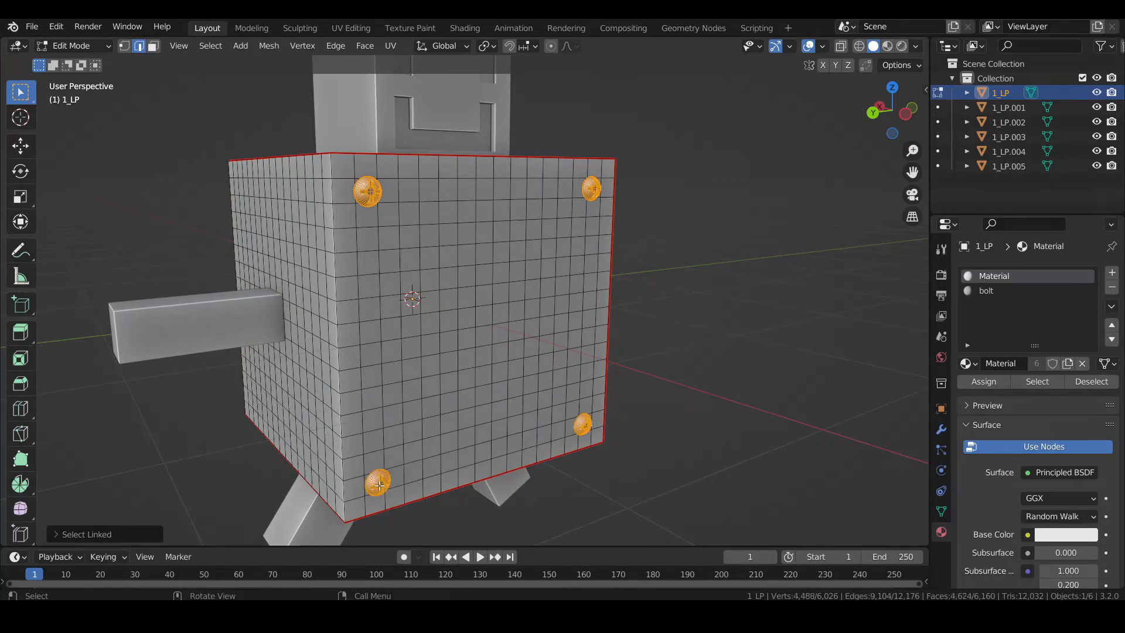
Fill only the selected bolt faces with bright green in Vertex Paint, using the face selection mask.
{"action": "left_click", "coordinate": [71, 46]}
{"action": "left_click", "coordinate": [83, 114]}
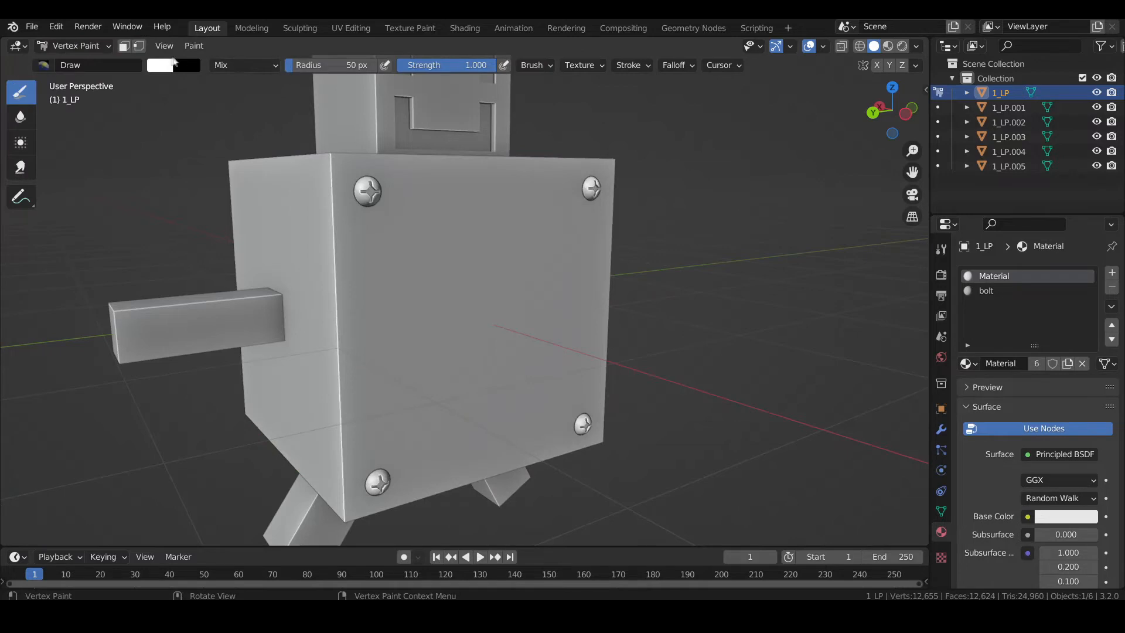
{"action": "left_click", "coordinate": [163, 67]}
{"action": "left_click_drag", "start_coordinate": [245, 132], "coordinate": [251, 99]}
{"action": "left_click", "coordinate": [124, 46]}
{"action": "key", "text": "shift"}
{"action": "key", "text": "shift+k"}
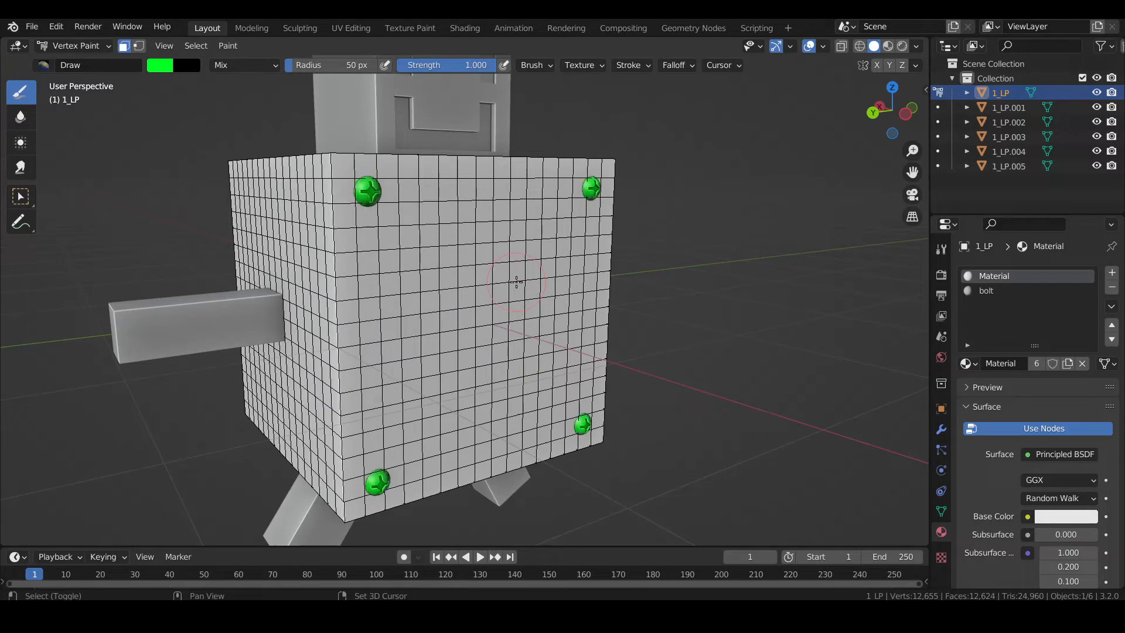
Inspect the whole high-poly character from the front, the sides and below.
{"action": "mouse_move", "coordinate": [517, 282]}
{"action": "middle_mouse_down"}
{"action": "mouse_move", "coordinate": [527, 370]}
{"action": "mouse_move", "coordinate": [590, 334]}
{"action": "mouse_move", "coordinate": [586, 359]}
{"action": "middle_mouse_up"}
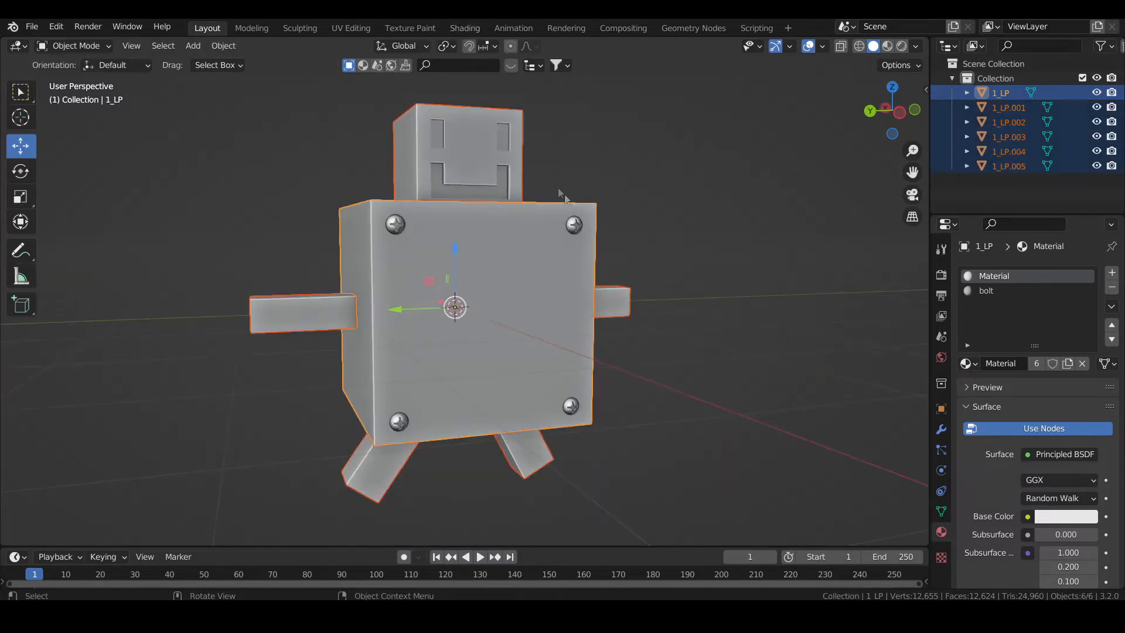
{"action": "middle_click_drag", "start_coordinate": [575, 205], "coordinate": [578, 137]}
{"action": "mouse_move", "coordinate": [488, 213]}
{"action": "middle_mouse_down"}
{"action": "mouse_move", "coordinate": [500, 297]}
{"action": "mouse_move", "coordinate": [627, 283]}
{"action": "mouse_move", "coordinate": [472, 306]}
{"action": "mouse_move", "coordinate": [367, 260]}
{"action": "mouse_move", "coordinate": [480, 227]}
{"action": "middle_mouse_up"}
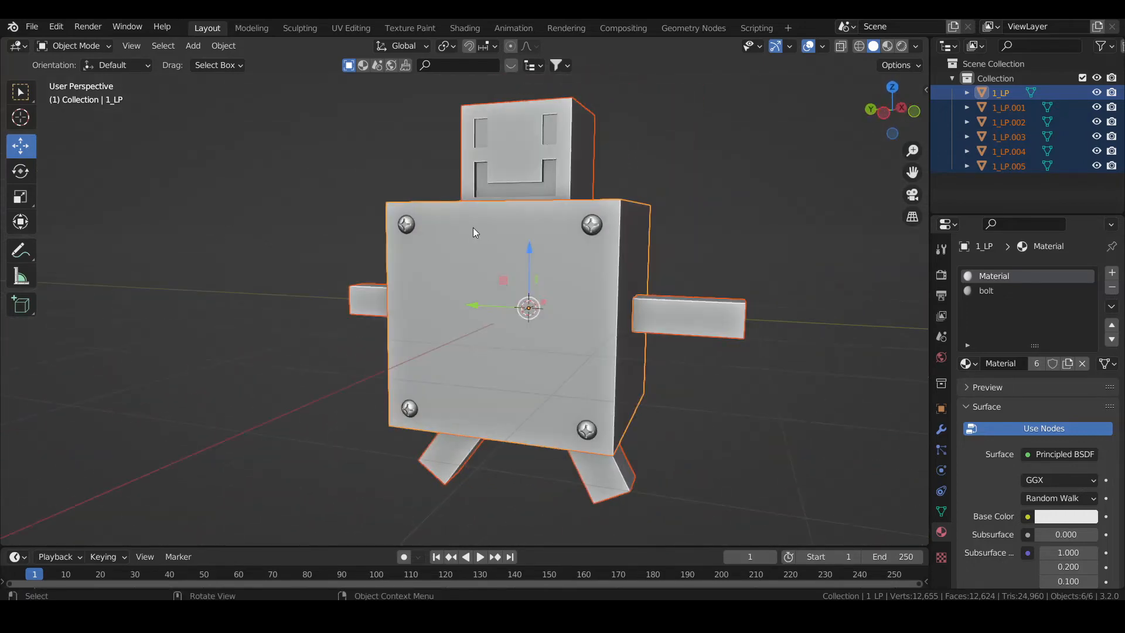
{"action": "middle_click_drag", "start_coordinate": [626, 261], "coordinate": [670, 410]}
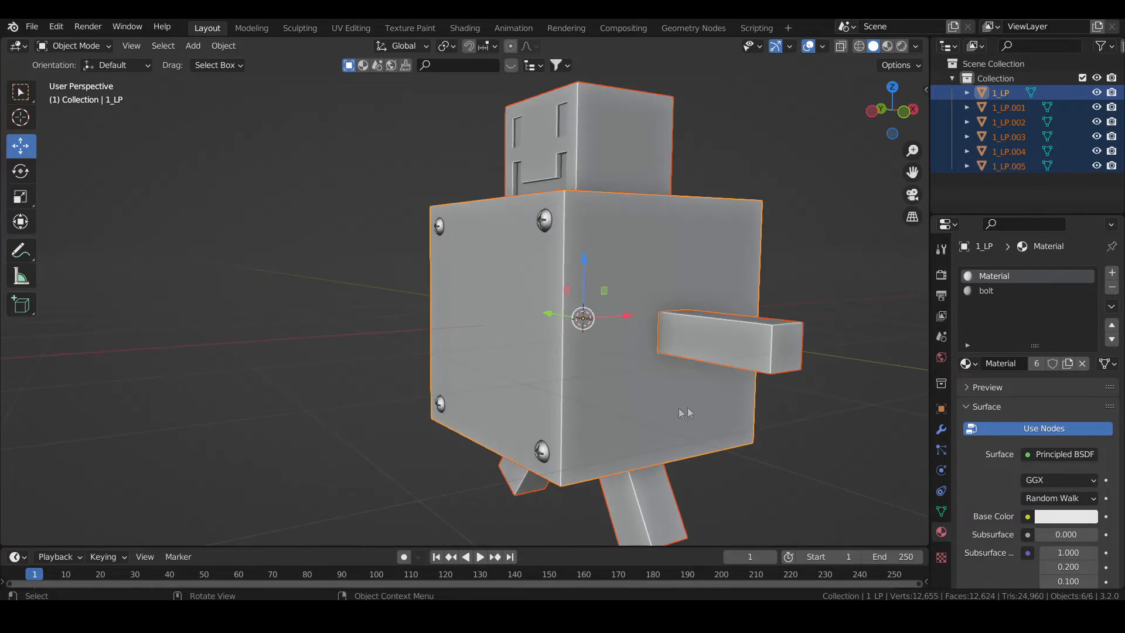
{"action": "middle_click_drag", "start_coordinate": [703, 272], "coordinate": [643, 321]}
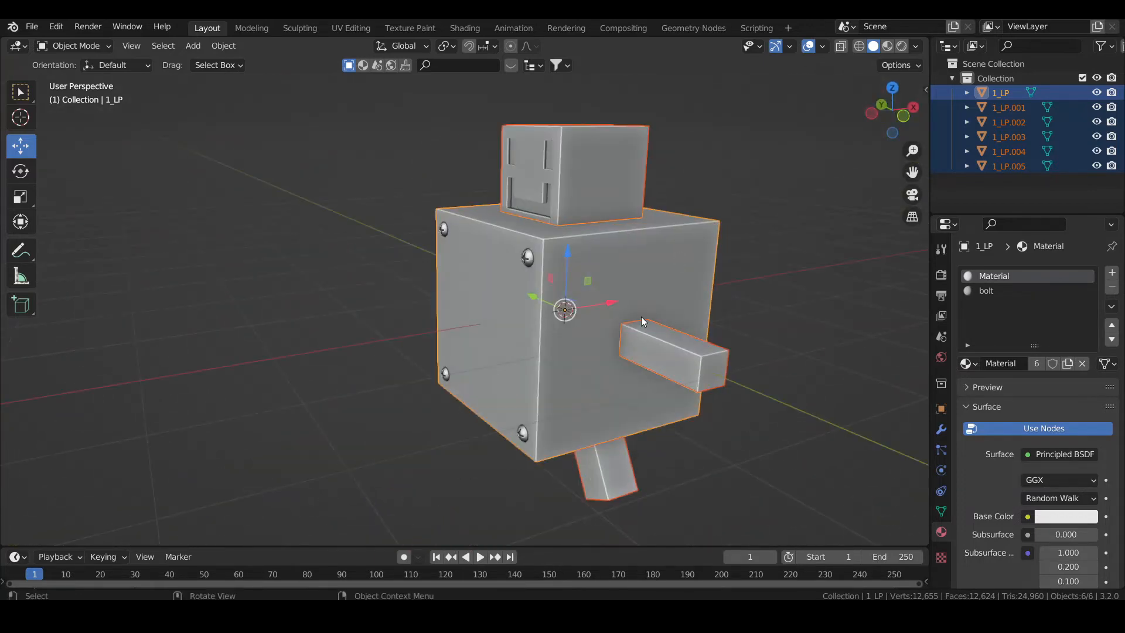
{"action": "middle_click_drag", "start_coordinate": [610, 438], "coordinate": [600, 407]}
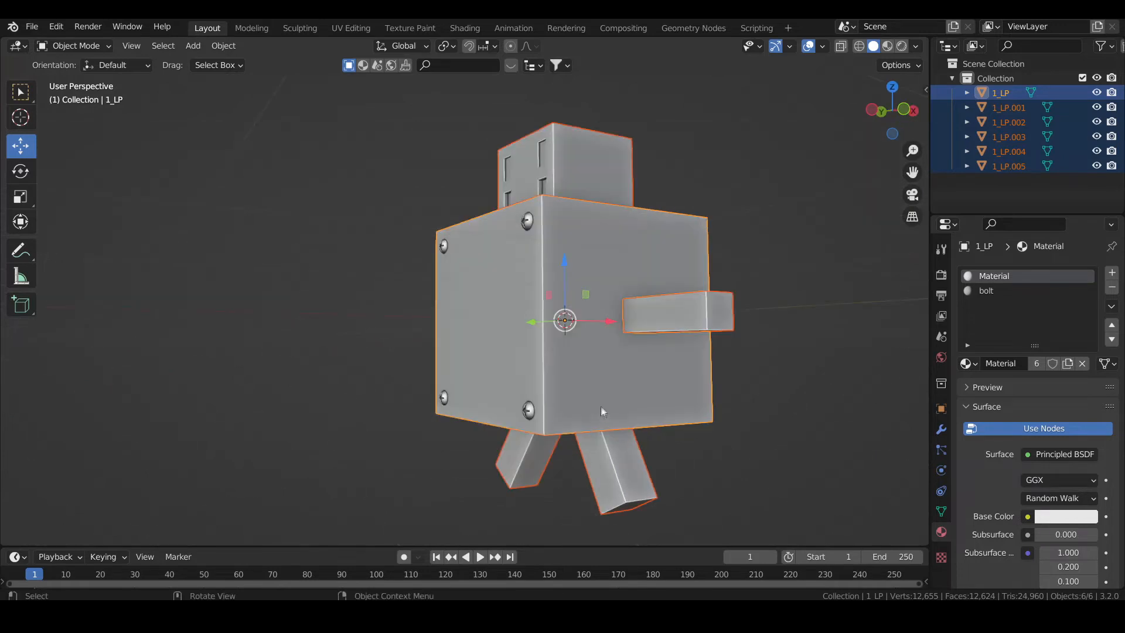
{"action": "middle_click_drag", "start_coordinate": [704, 313], "coordinate": [661, 375]}
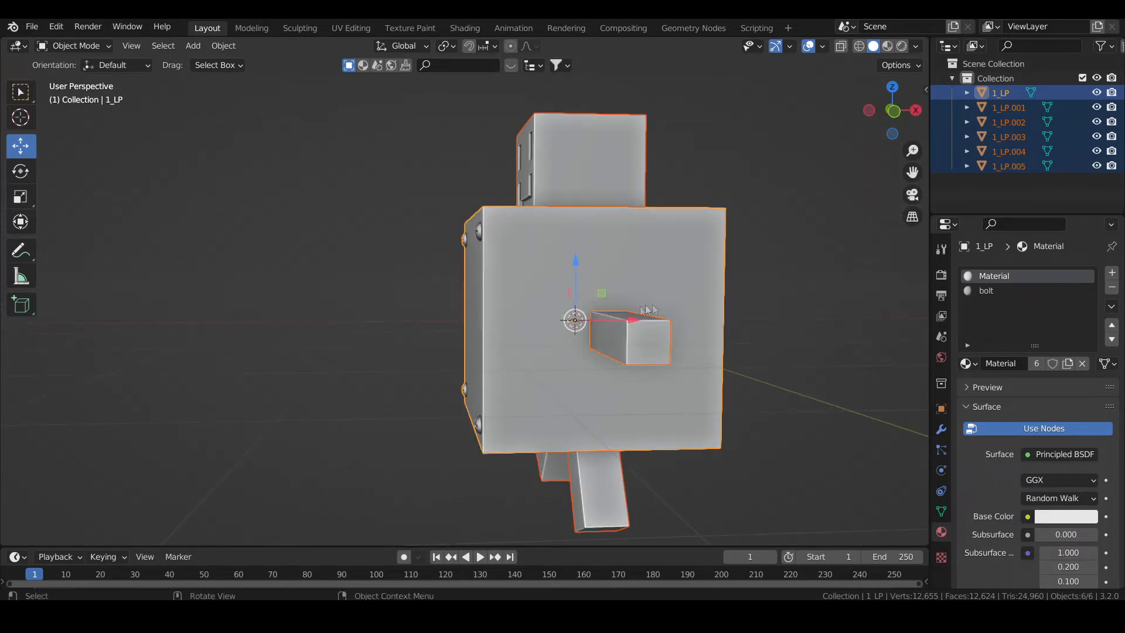
{"action": "middle_click_drag", "start_coordinate": [595, 341], "coordinate": [597, 371]}
{"action": "middle_click_drag", "start_coordinate": [573, 321], "coordinate": [543, 254]}
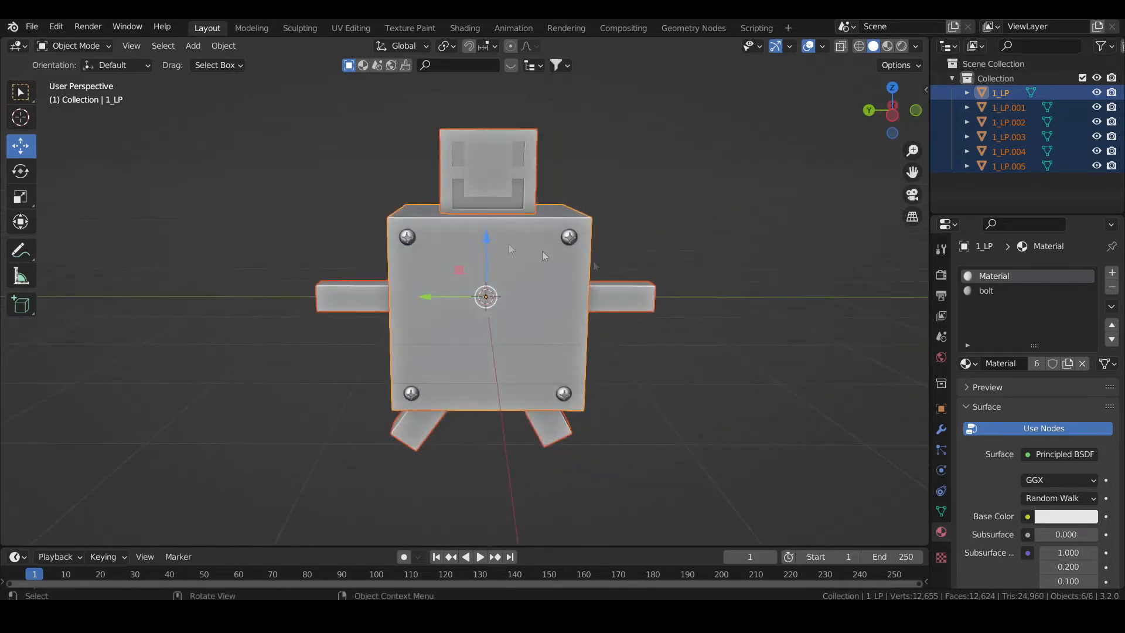
{"action": "middle_click_drag", "start_coordinate": [480, 238], "coordinate": [542, 231]}
{"action": "scroll", "coordinate": [541, 231], "scroll_direction": "down", "scroll_amount": 2}
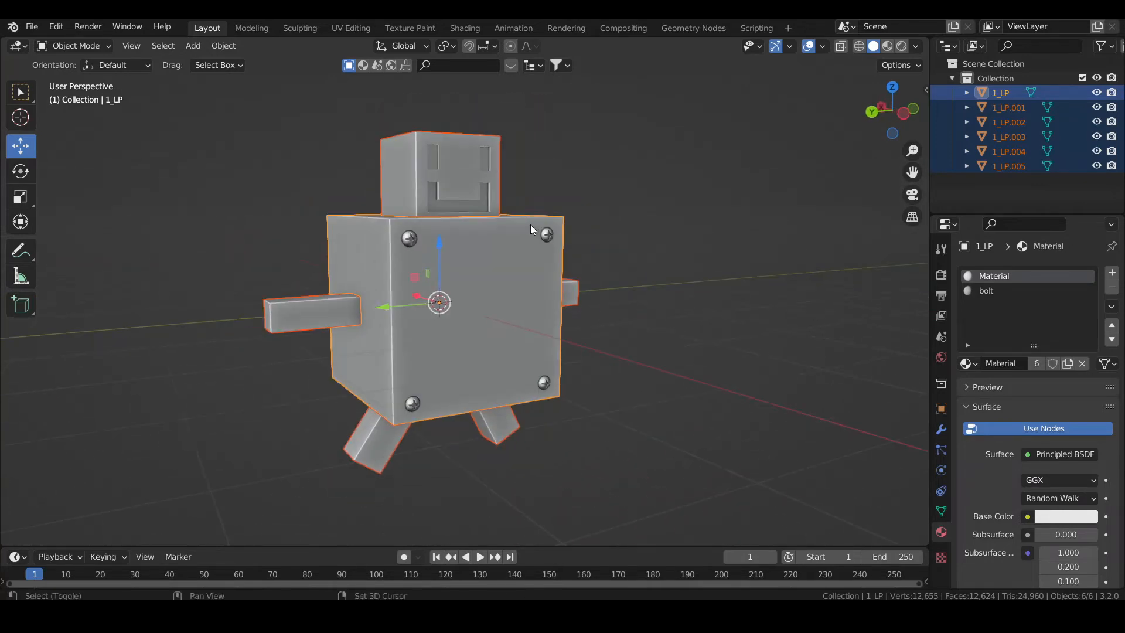
Export the high-poly character as HP_Main.fbx to the texture folder.
{"action": "left_click", "coordinate": [40, 30]}
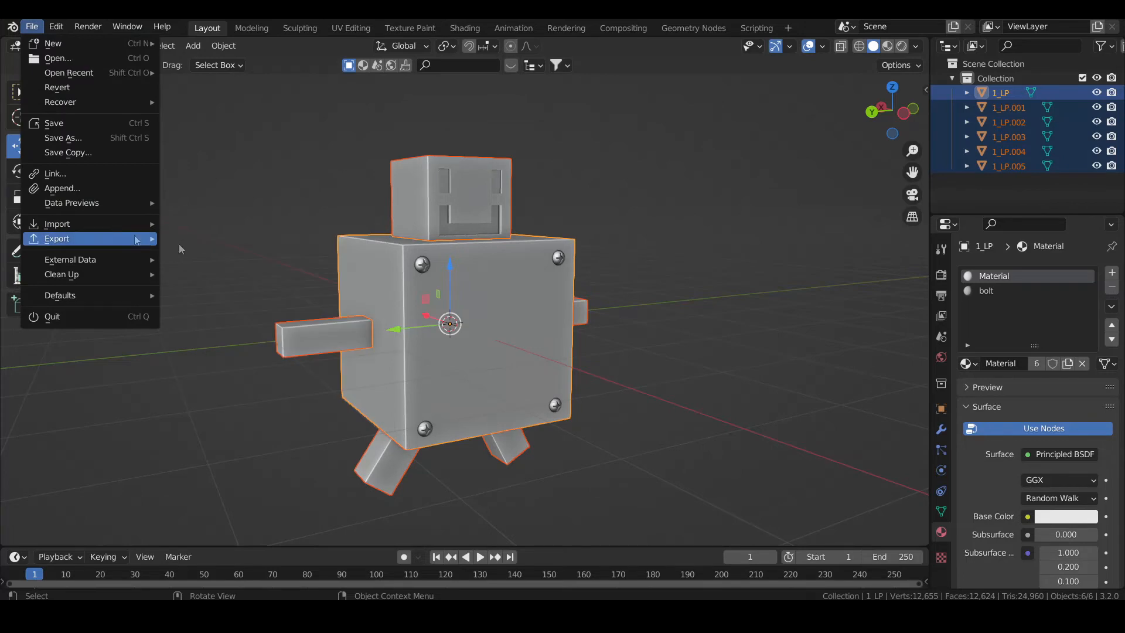
{"action": "left_click", "coordinate": [31, 32]}
{"action": "left_click", "coordinate": [31, 29]}
{"action": "mouse_move", "coordinate": [63, 239]}
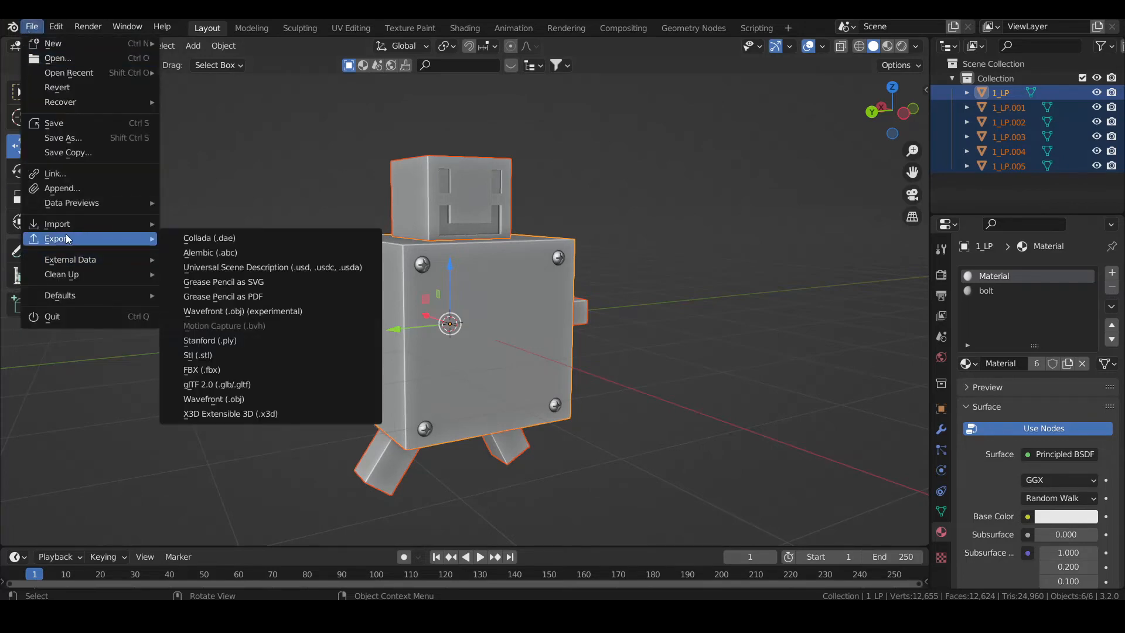
{"action": "left_click", "coordinate": [228, 372]}
{"action": "left_click", "coordinate": [368, 509]}
{"action": "left_click_drag", "start_coordinate": [367, 508], "coordinate": [348, 508]}
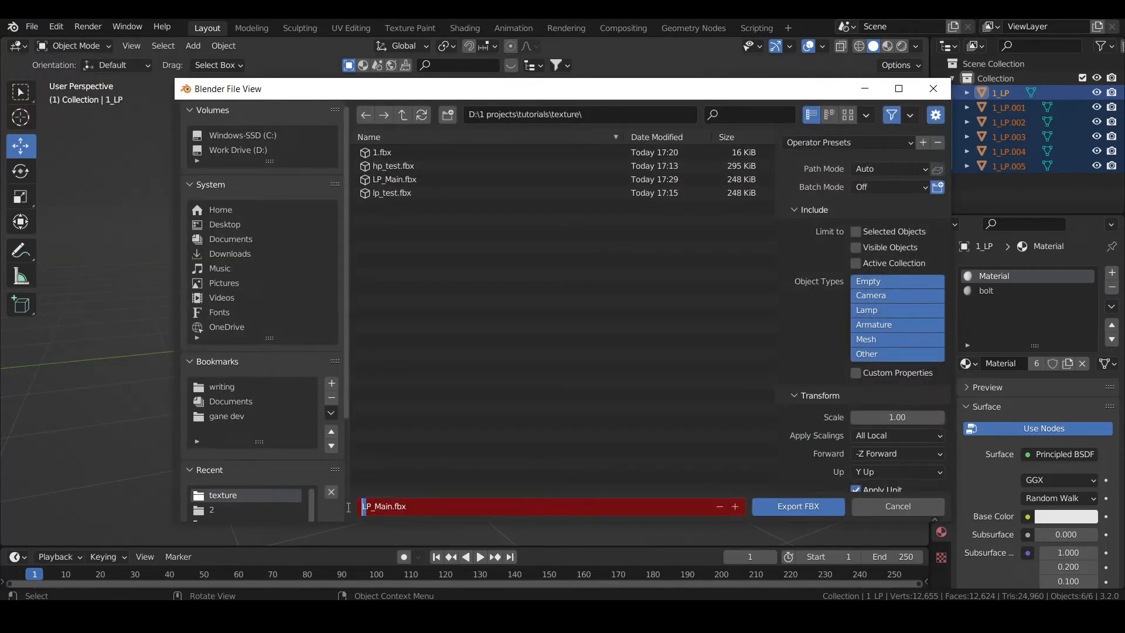
{"action": "type", "text": "H"}
{"action": "key", "text": "Return"}
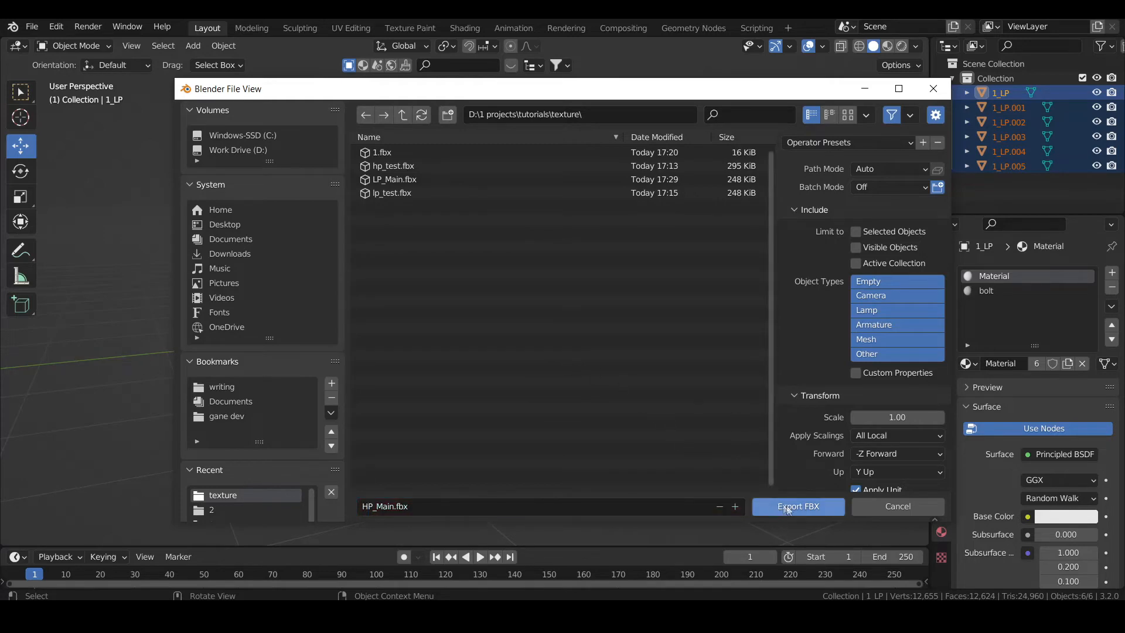
{"action": "left_click", "coordinate": [793, 505]}
{"action": "middle_click_drag", "start_coordinate": [690, 406], "coordinate": [654, 386]}
{"action": "scroll", "coordinate": [654, 387], "scroll_direction": "up", "scroll_amount": 2}
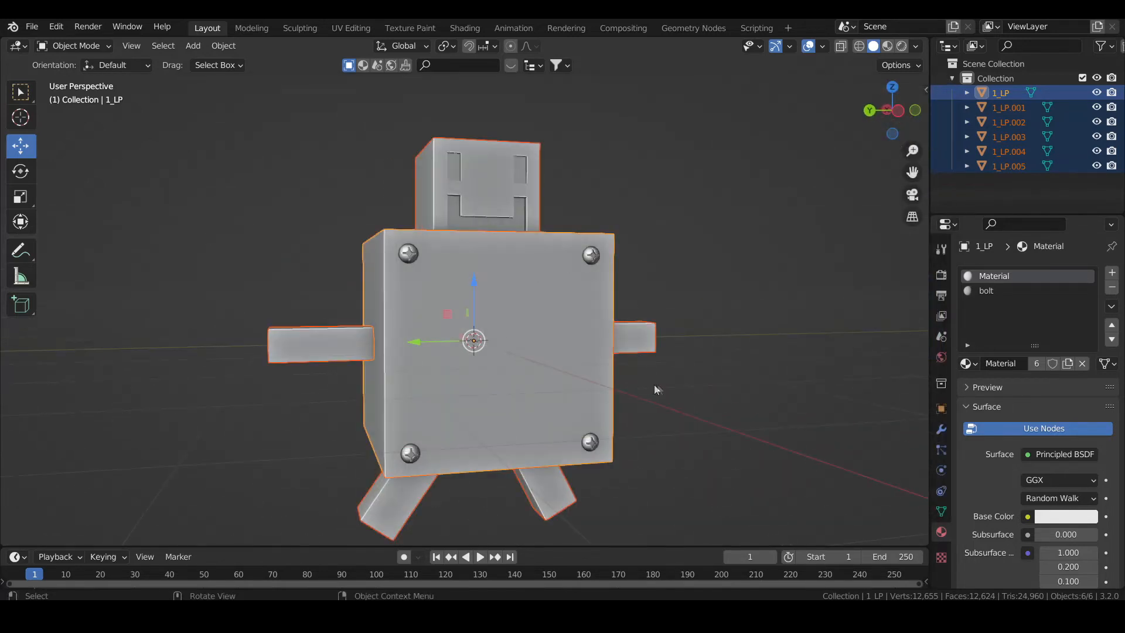
Switch to the low-poly character in Substance Painter and set the mesh map baking output size to 2048.
{"action": "left_click", "coordinate": [745, 405]}
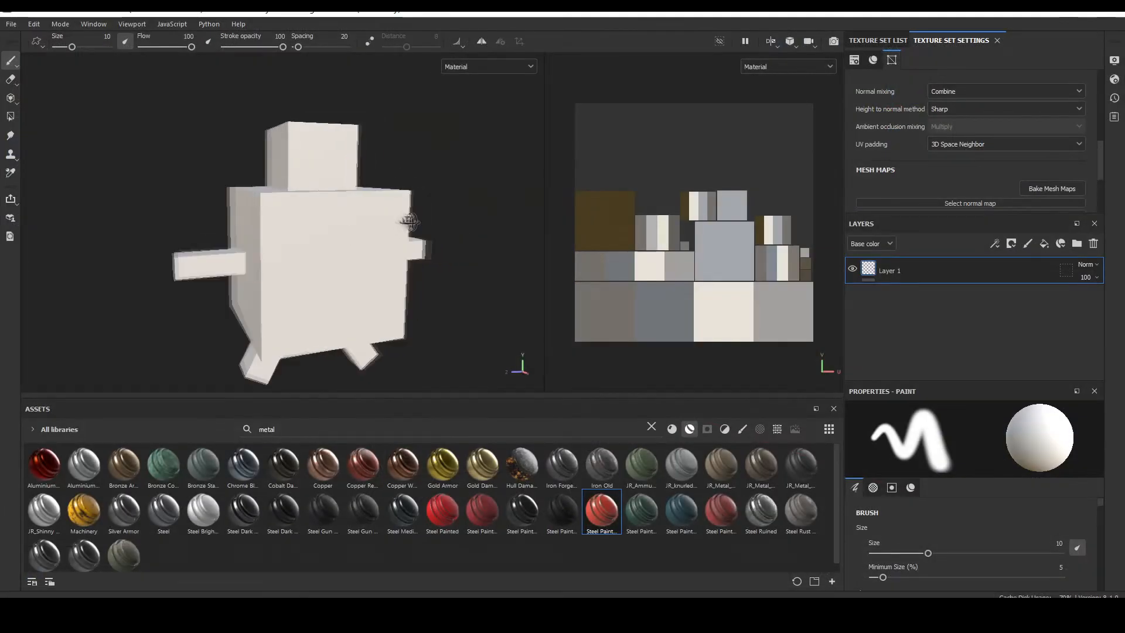
{"action": "mouse_move", "coordinate": [503, 230]}
{"action": "left_mouse_down", "text": "alt"}
{"action": "mouse_move", "coordinate": [379, 221]}
{"action": "mouse_move", "coordinate": [258, 135]}
{"action": "mouse_move", "coordinate": [283, 181]}
{"action": "mouse_move", "coordinate": [329, 217]}
{"action": "mouse_move", "coordinate": [383, 236]}
{"action": "mouse_move", "coordinate": [342, 219]}
{"action": "mouse_move", "coordinate": [349, 205]}
{"action": "left_mouse_up", "text": "alt"}
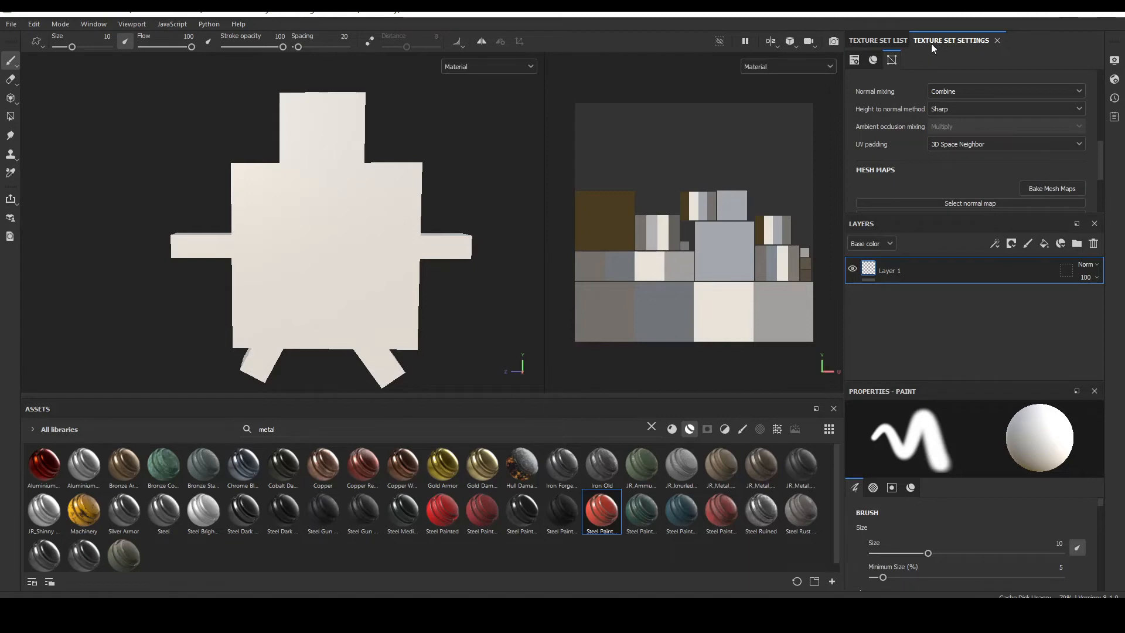
{"action": "scroll", "coordinate": [992, 160], "scroll_direction": "down", "scroll_amount": 1}
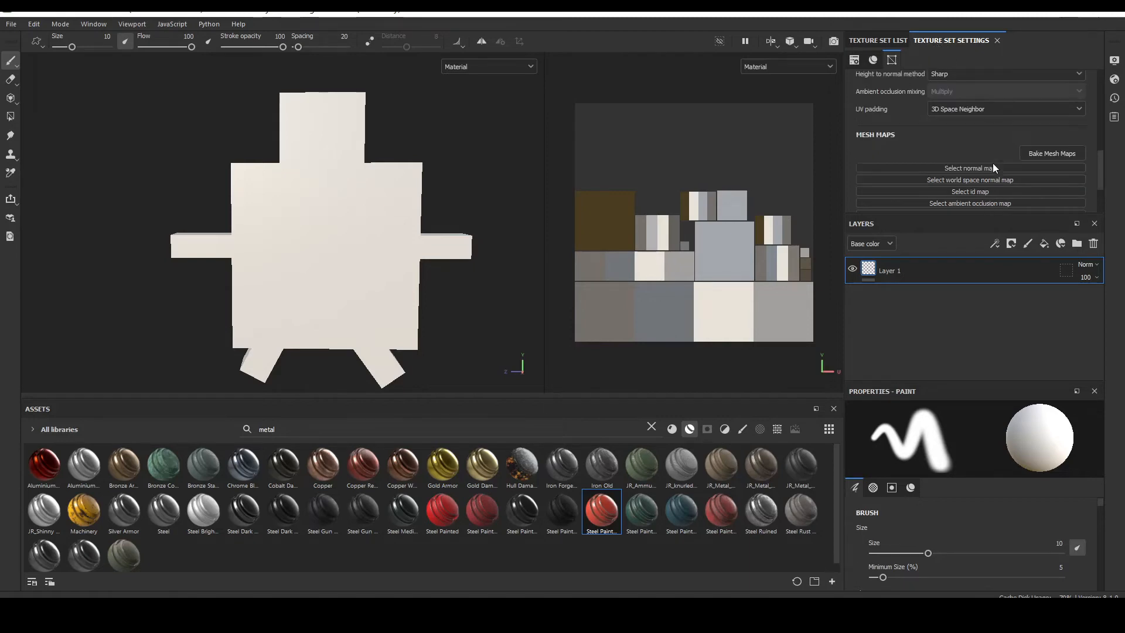
{"action": "left_click", "coordinate": [1059, 154]}
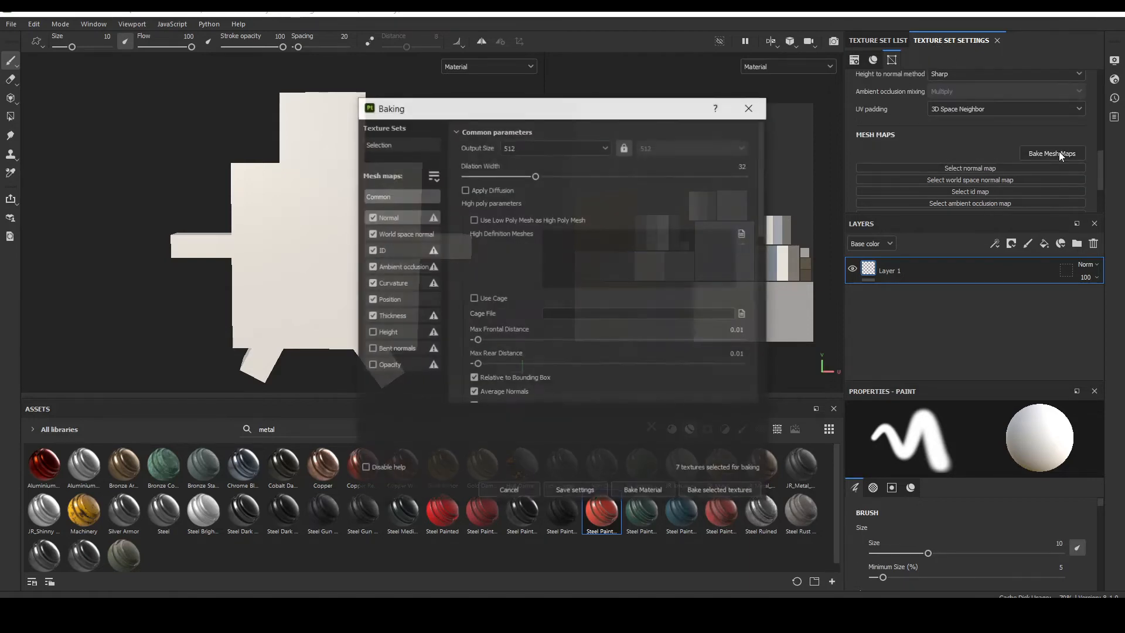
{"action": "left_click", "coordinate": [551, 146]}
{"action": "left_click", "coordinate": [541, 234]}
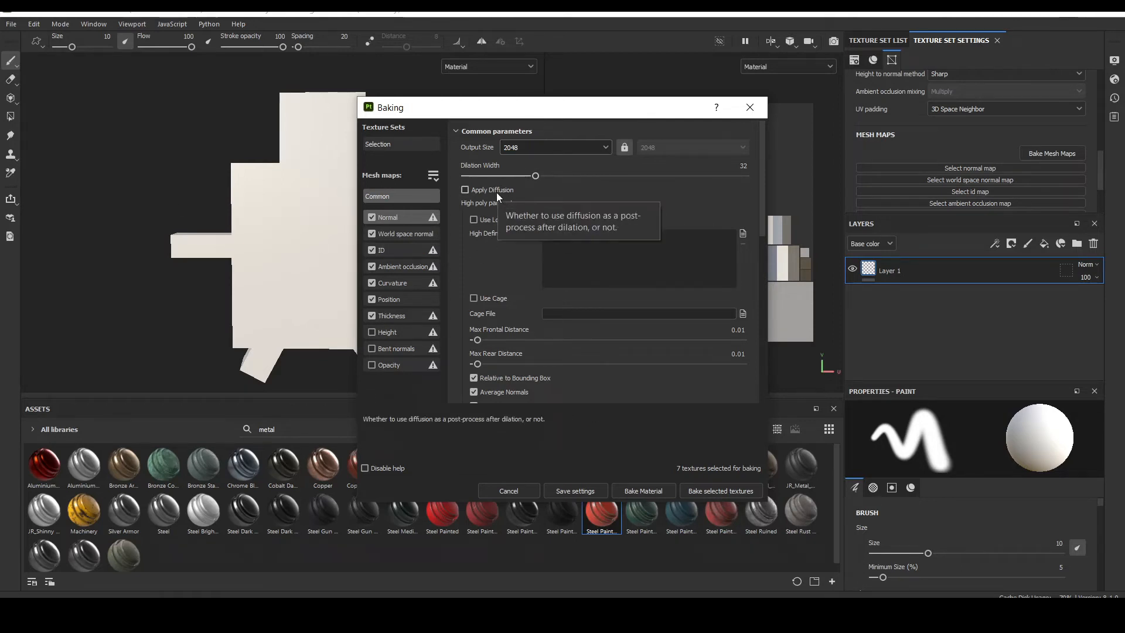
Load HP_Main.fbx as the high definition mesh for baking and set the antialiasing to Subsampling 2x2.
{"action": "left_click", "coordinate": [743, 234]}
{"action": "left_click", "coordinate": [567, 238]}
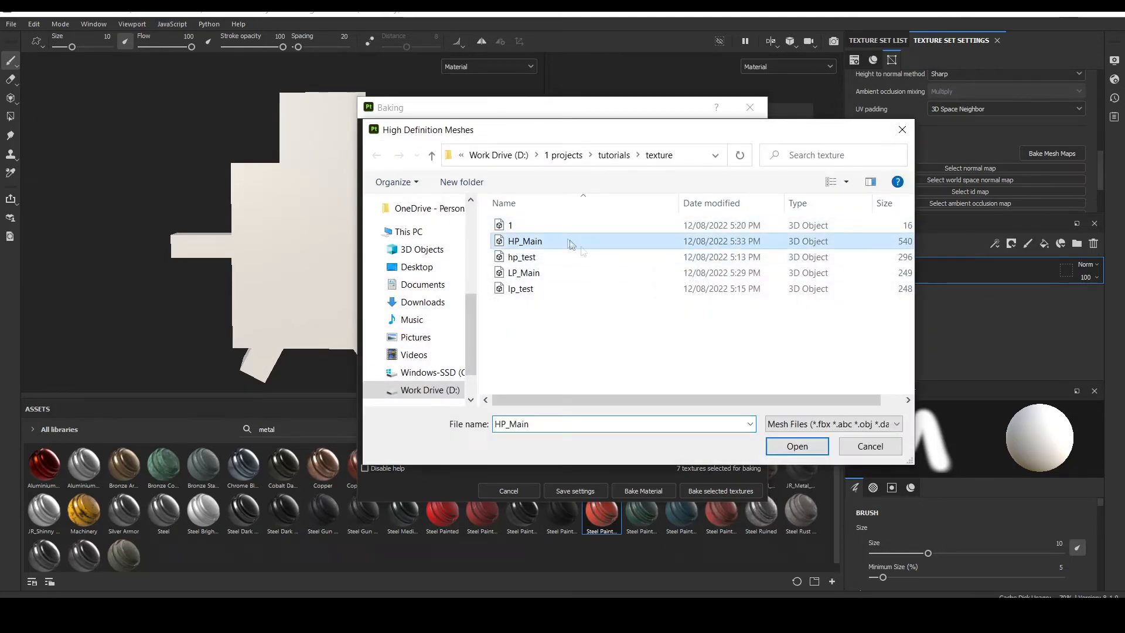
{"action": "left_click", "coordinate": [790, 445]}
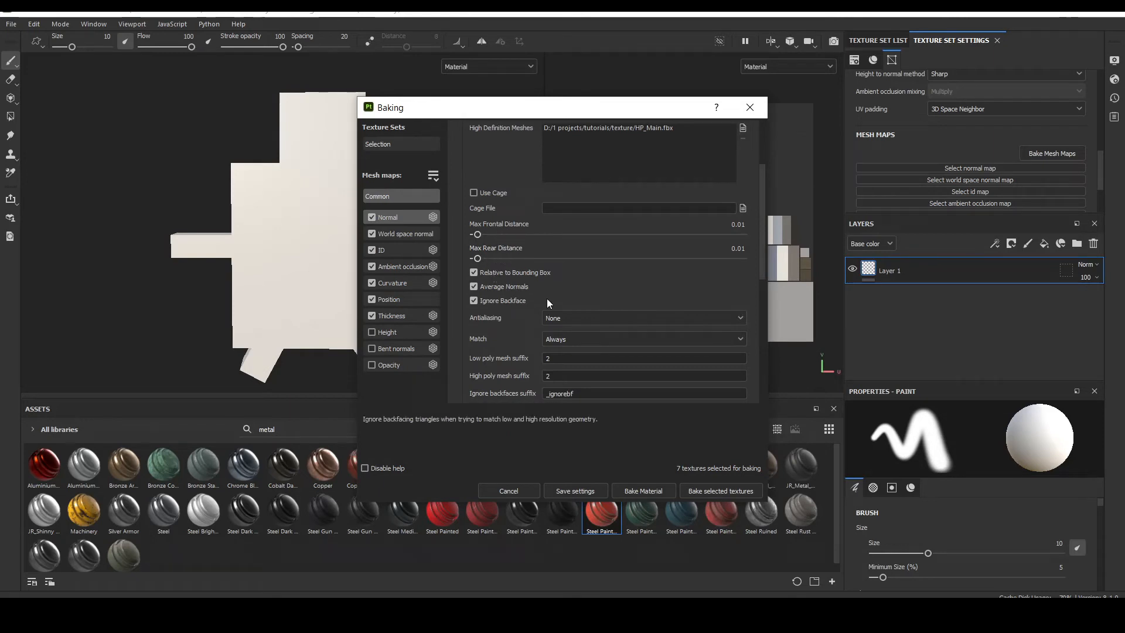
{"action": "scroll", "coordinate": [547, 298], "scroll_direction": "down", "scroll_amount": 3}
{"action": "left_click", "coordinate": [571, 283]}
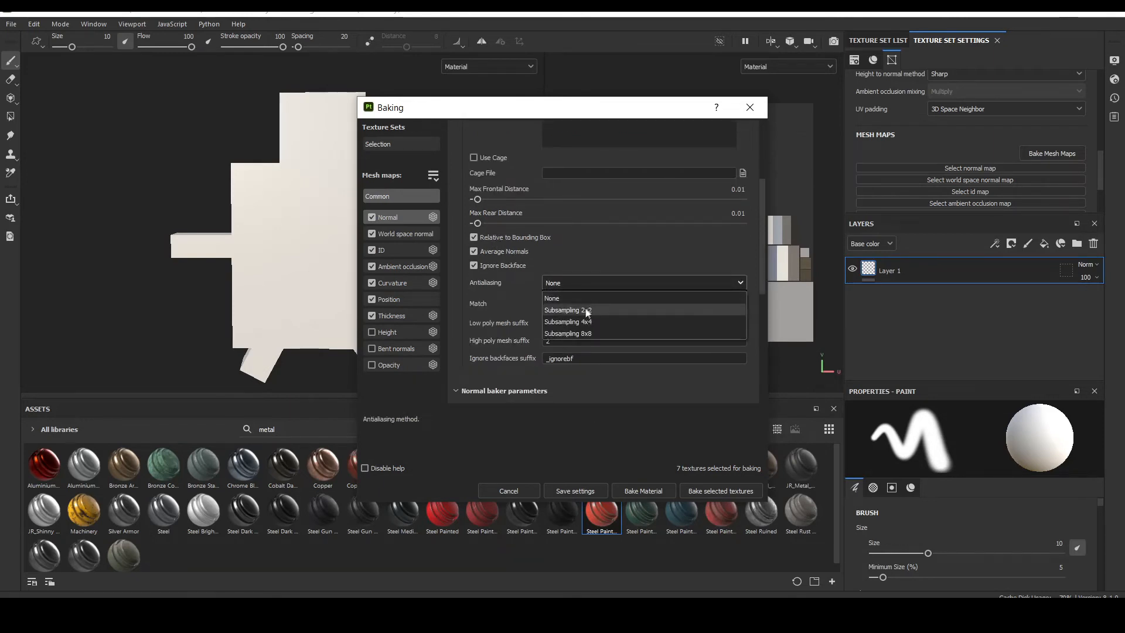
{"action": "left_click", "coordinate": [586, 310]}
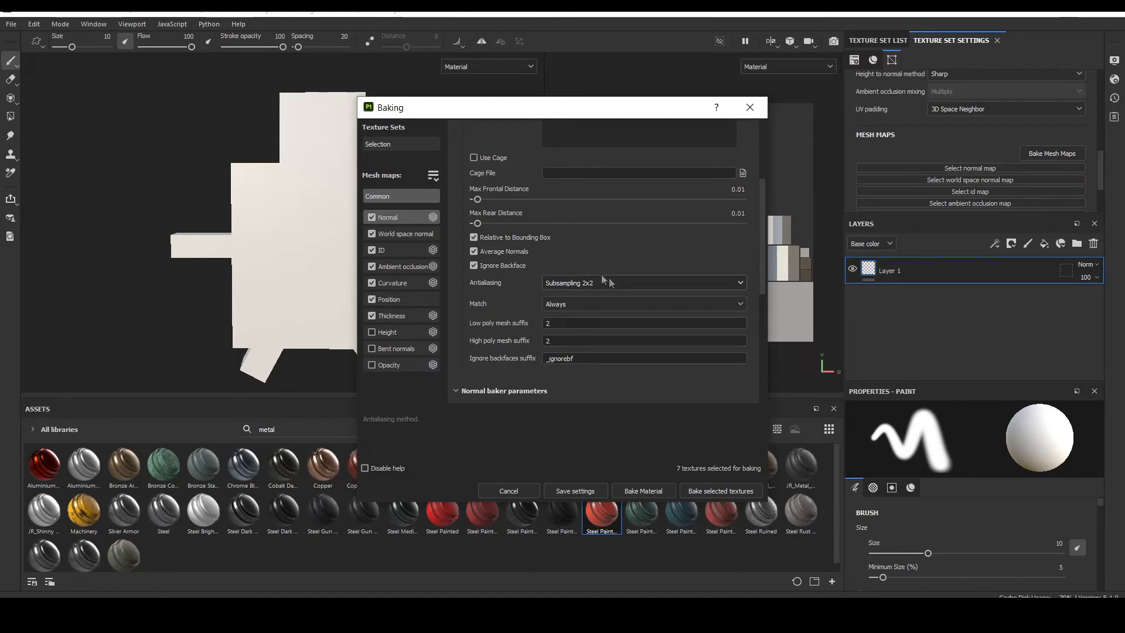
Match meshes By Mesh Name, with _LP as both the low poly and the high poly mesh suffix.
{"action": "left_click", "coordinate": [608, 304]}
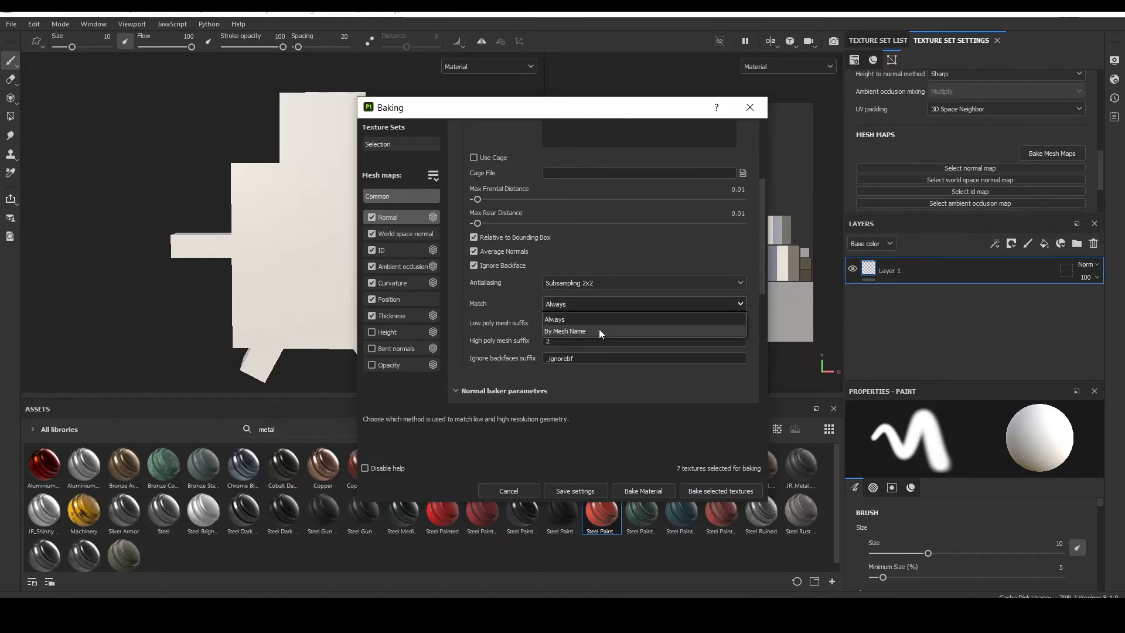
{"action": "left_click", "coordinate": [565, 331]}
{"action": "double_click", "coordinate": [567, 323]}
{"action": "type", "text": "_LP"}
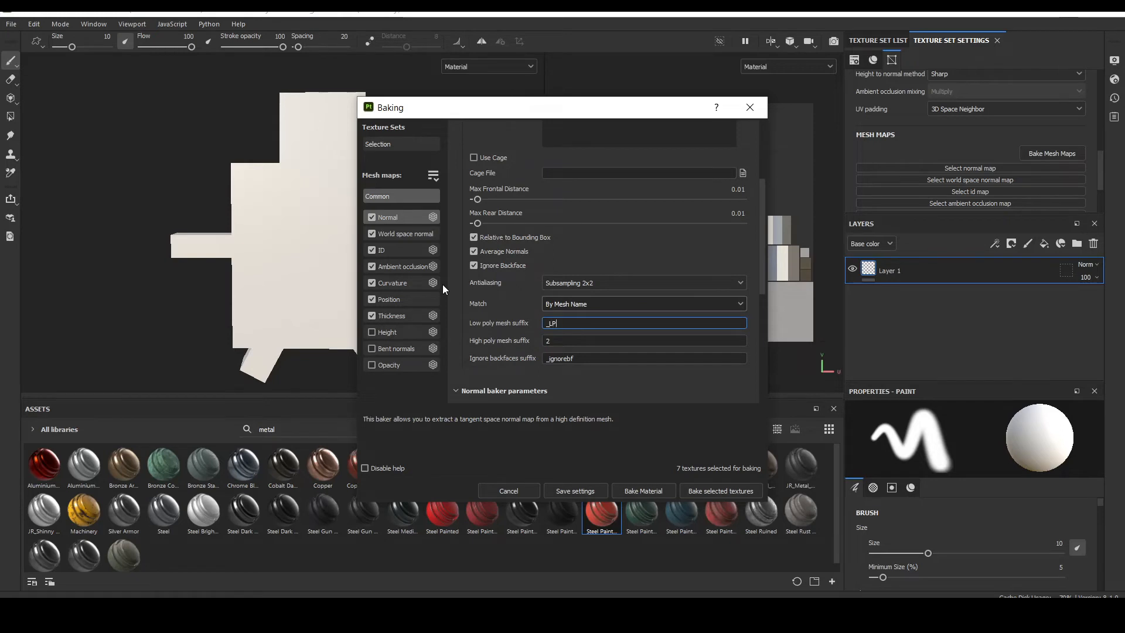
{"action": "key", "text": "Tab"}
{"action": "type", "text": "_LP"}
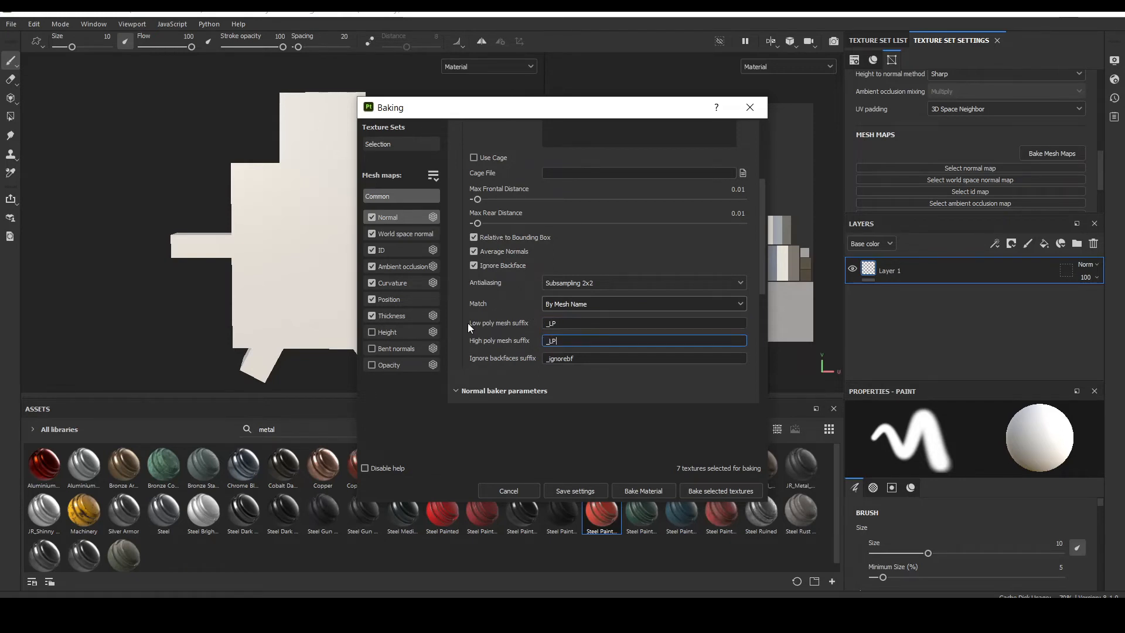
{"action": "left_click", "coordinate": [485, 325]}
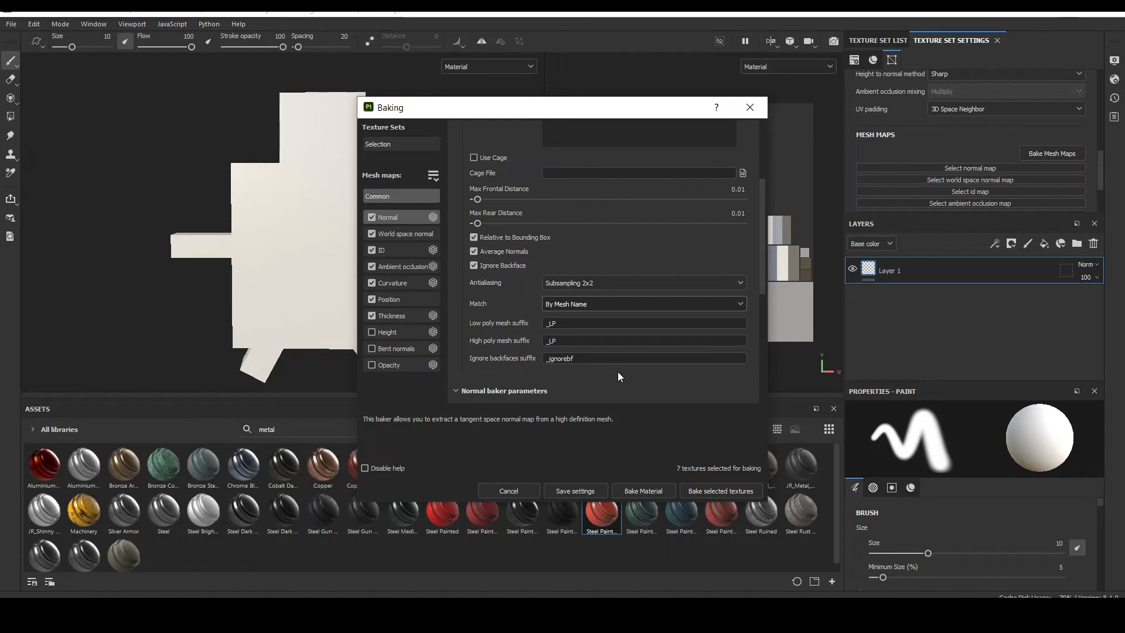
Review the common baking parameters and bake all selected mesh maps.
{"action": "scroll", "coordinate": [551, 352], "scroll_direction": "up", "scroll_amount": 5}
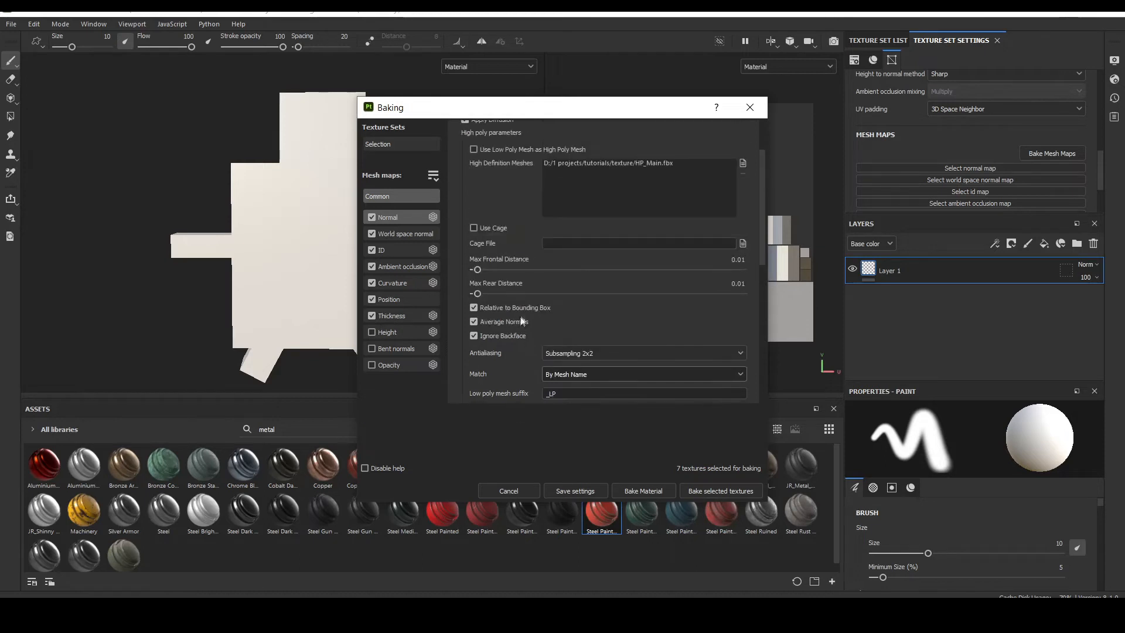
{"action": "scroll", "coordinate": [527, 302], "scroll_direction": "down", "scroll_amount": 4}
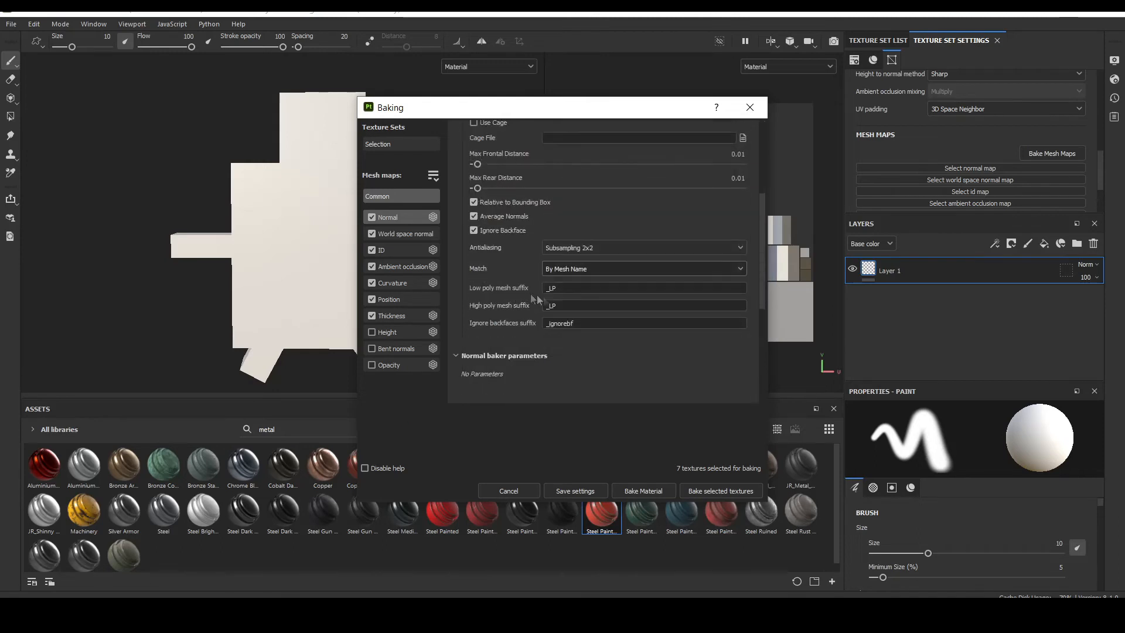
{"action": "left_click", "coordinate": [736, 491]}
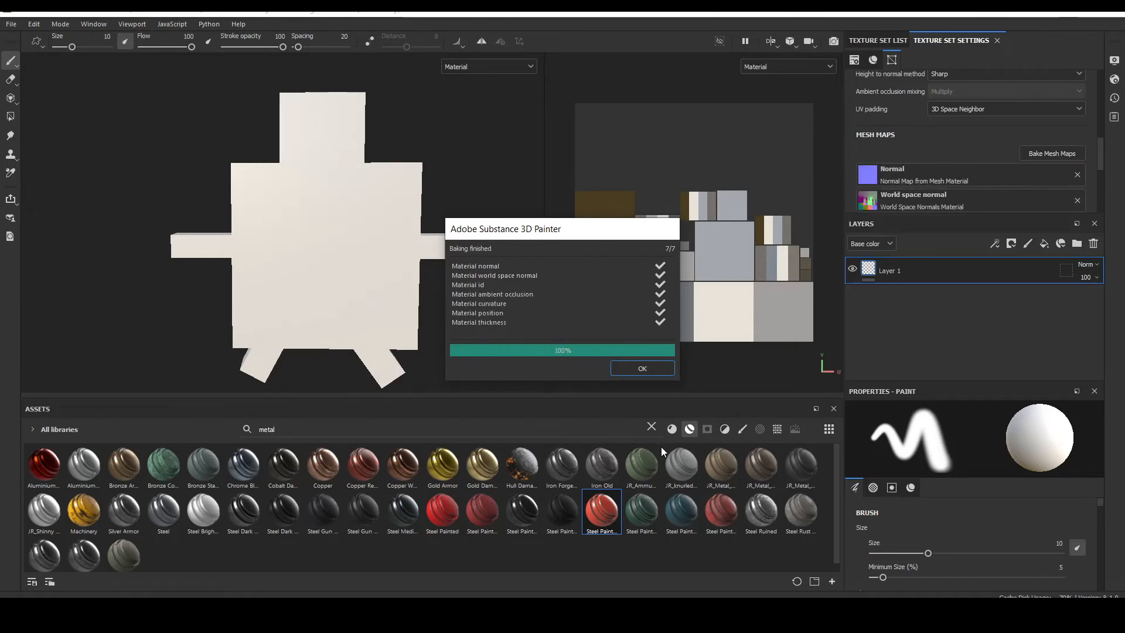
Examine the baked bolts and face details on the low-poly character from close up and from several angles.
{"action": "left_click_drag", "start_coordinate": [326, 158], "coordinate": [299, 155], "text": "alt"}
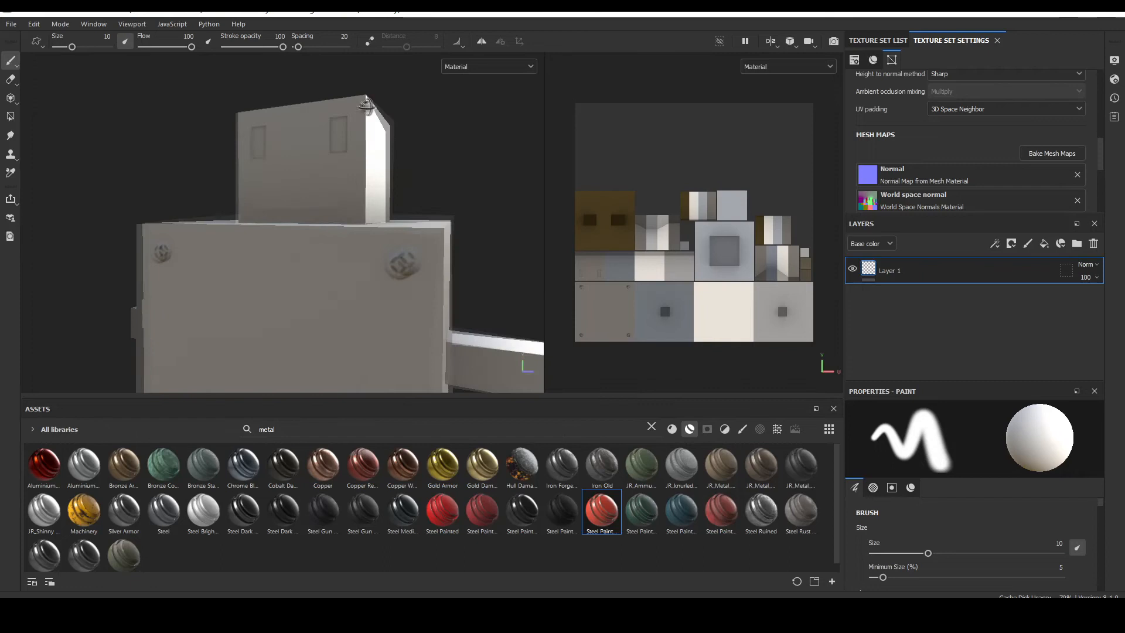
{"action": "middle_click_drag", "start_coordinate": [464, 271], "coordinate": [293, 161], "text": "alt"}
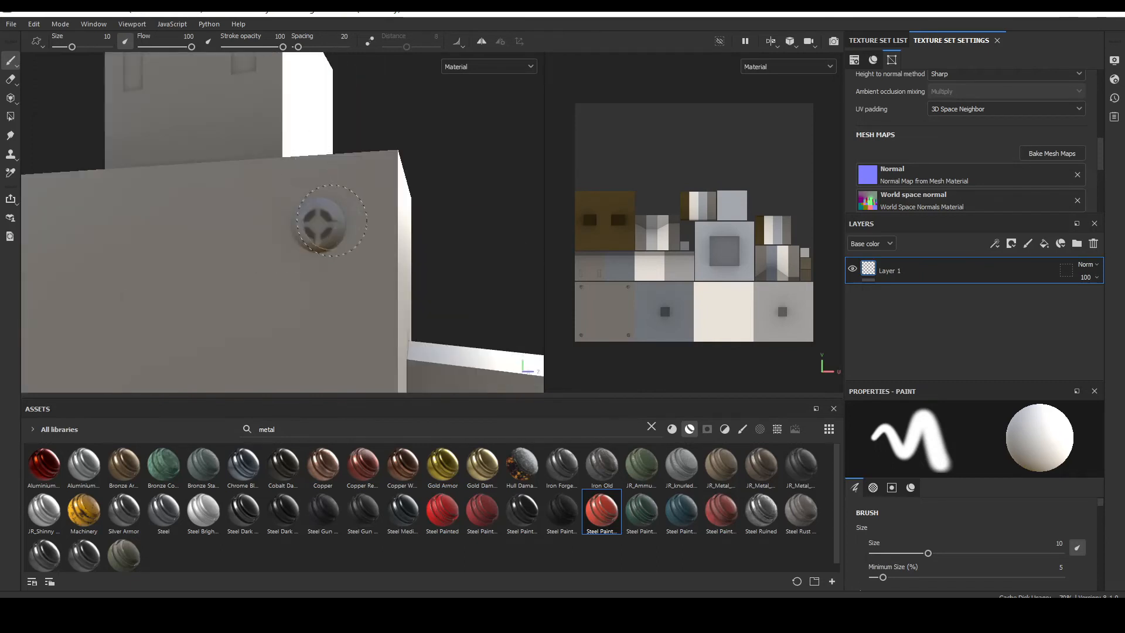
{"action": "left_click_drag", "start_coordinate": [322, 209], "coordinate": [304, 190], "text": "alt"}
{"action": "scroll", "coordinate": [308, 209], "scroll_direction": "up", "scroll_amount": 3}
{"action": "right_click_drag", "start_coordinate": [239, 164], "coordinate": [176, 246], "text": "alt"}
{"action": "mouse_move", "coordinate": [176, 246]}
{"action": "left_mouse_down", "text": "alt"}
{"action": "mouse_move", "coordinate": [285, 217]}
{"action": "mouse_move", "coordinate": [418, 268]}
{"action": "mouse_move", "coordinate": [375, 234]}
{"action": "mouse_move", "coordinate": [402, 188]}
{"action": "mouse_move", "coordinate": [457, 168]}
{"action": "mouse_move", "coordinate": [401, 128]}
{"action": "mouse_move", "coordinate": [328, 132]}
{"action": "left_mouse_up", "text": "alt"}
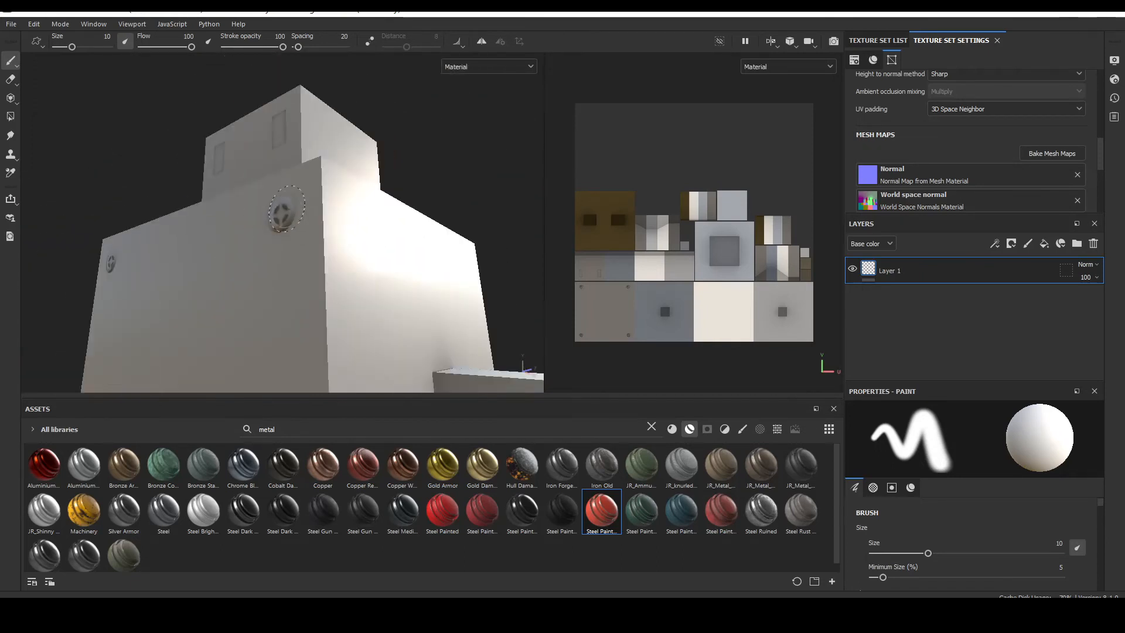
{"action": "right_click_drag", "start_coordinate": [328, 132], "coordinate": [293, 147], "text": "alt"}
{"action": "left_click_drag", "start_coordinate": [293, 146], "coordinate": [281, 176], "text": "alt"}
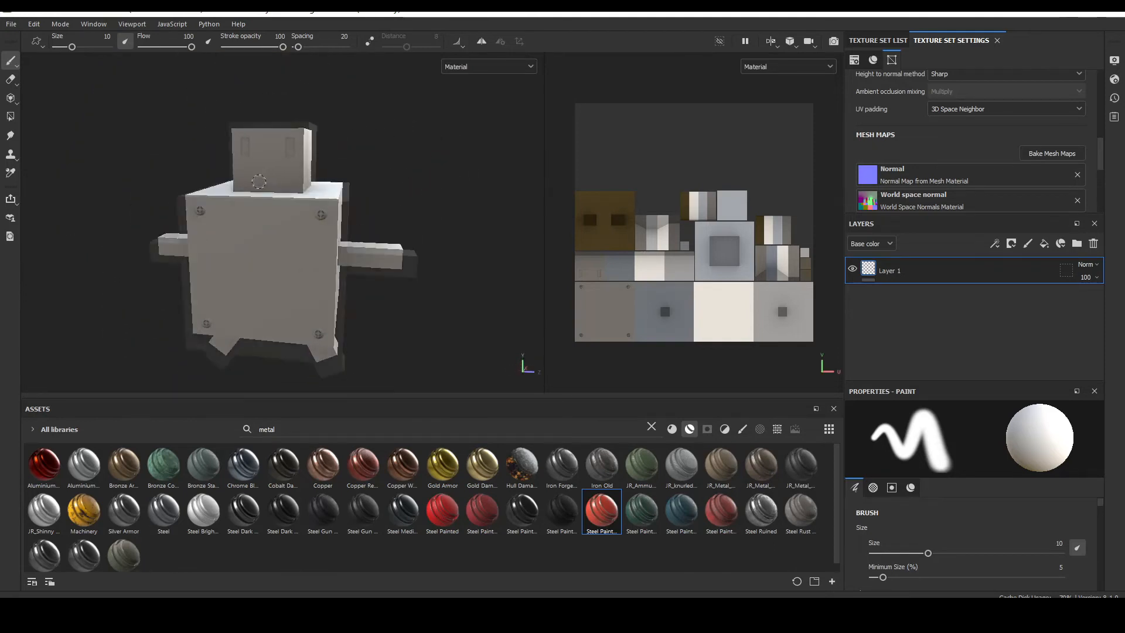
{"action": "right_click_drag", "start_coordinate": [281, 176], "coordinate": [328, 153], "text": "alt"}
{"action": "left_click_drag", "start_coordinate": [328, 152], "coordinate": [402, 164], "text": "alt"}
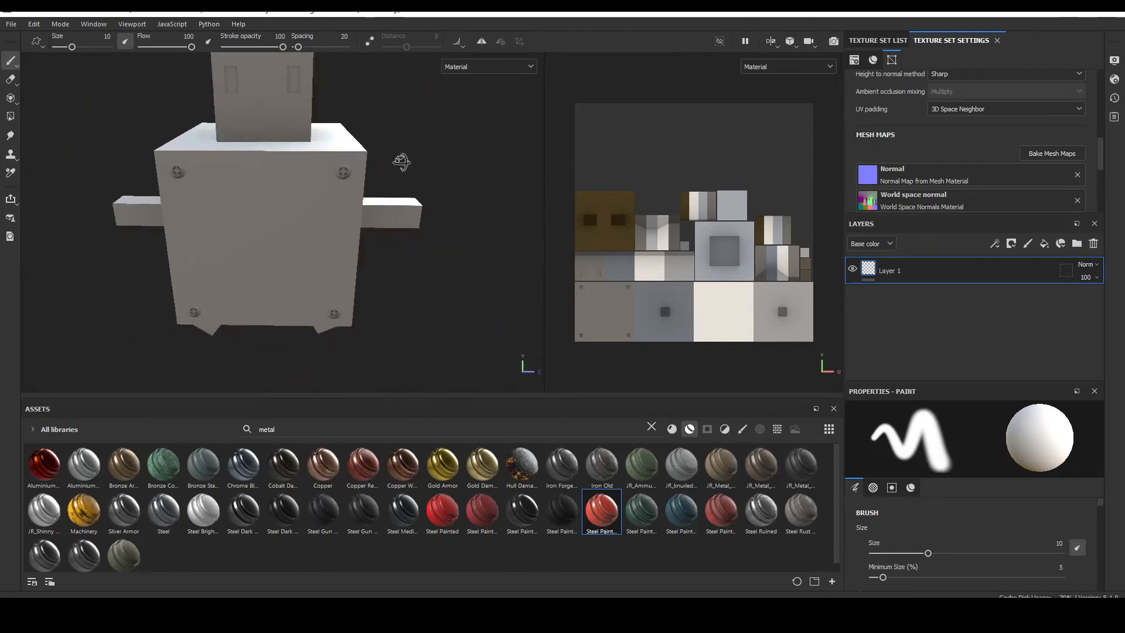
Raise the max frontal distance to 0.136 and the max rear distance to 0.731, and rebake the selected mesh maps.
{"action": "left_click", "coordinate": [1059, 154]}
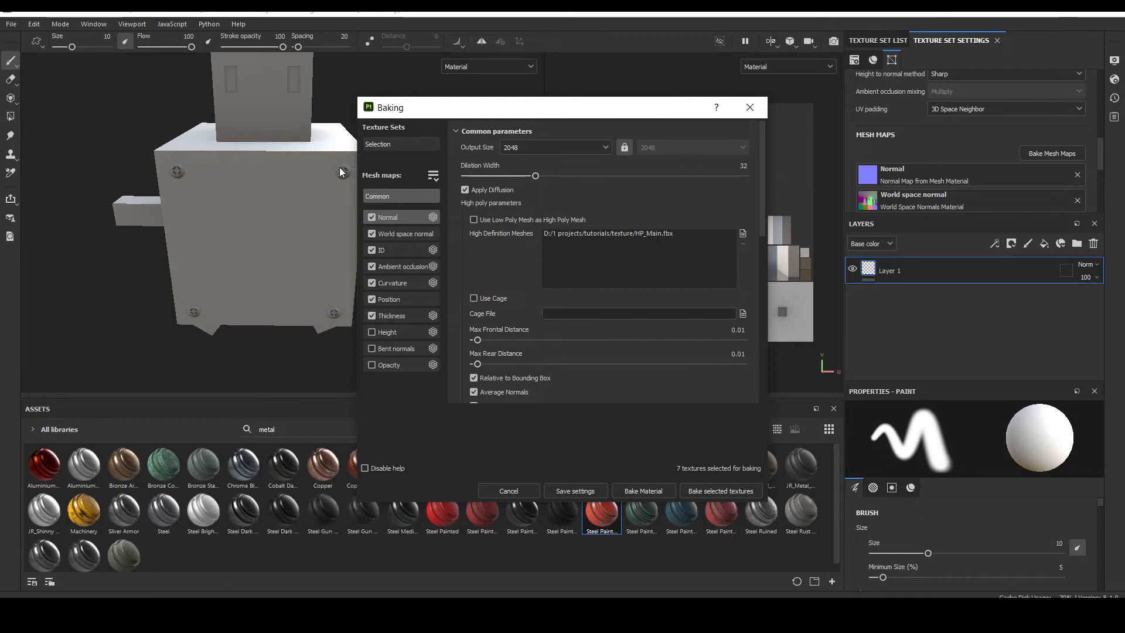
{"action": "left_click_drag", "start_coordinate": [477, 340], "coordinate": [663, 364]}
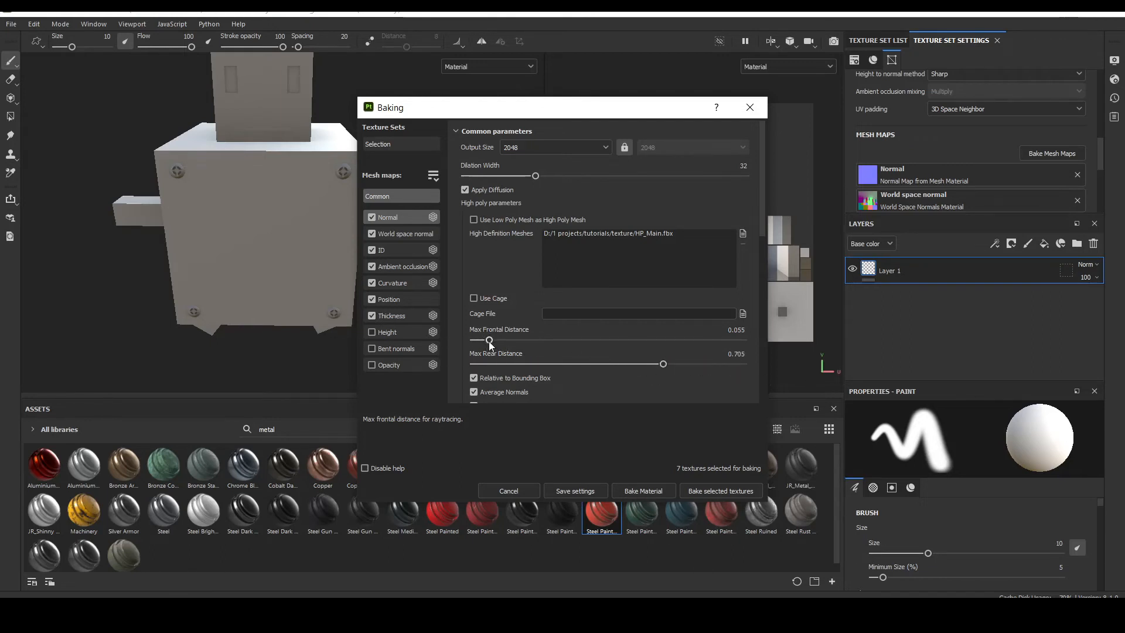
{"action": "left_click_drag", "start_coordinate": [485, 343], "coordinate": [511, 339]}
{"action": "left_click_drag", "start_coordinate": [663, 364], "coordinate": [702, 361]}
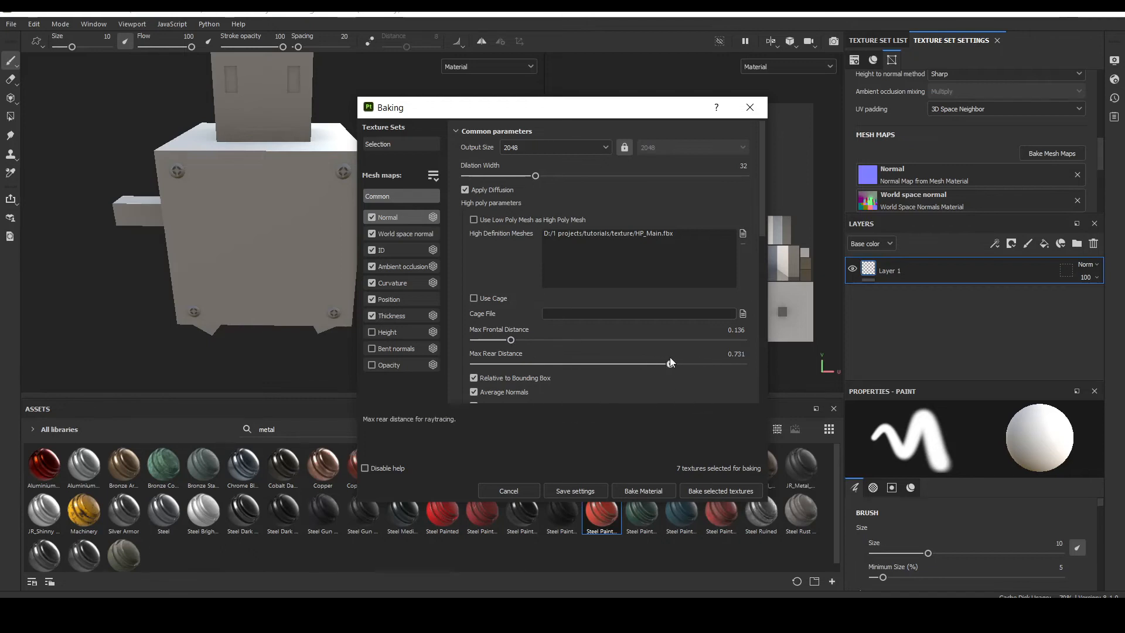
{"action": "left_click", "coordinate": [719, 491]}
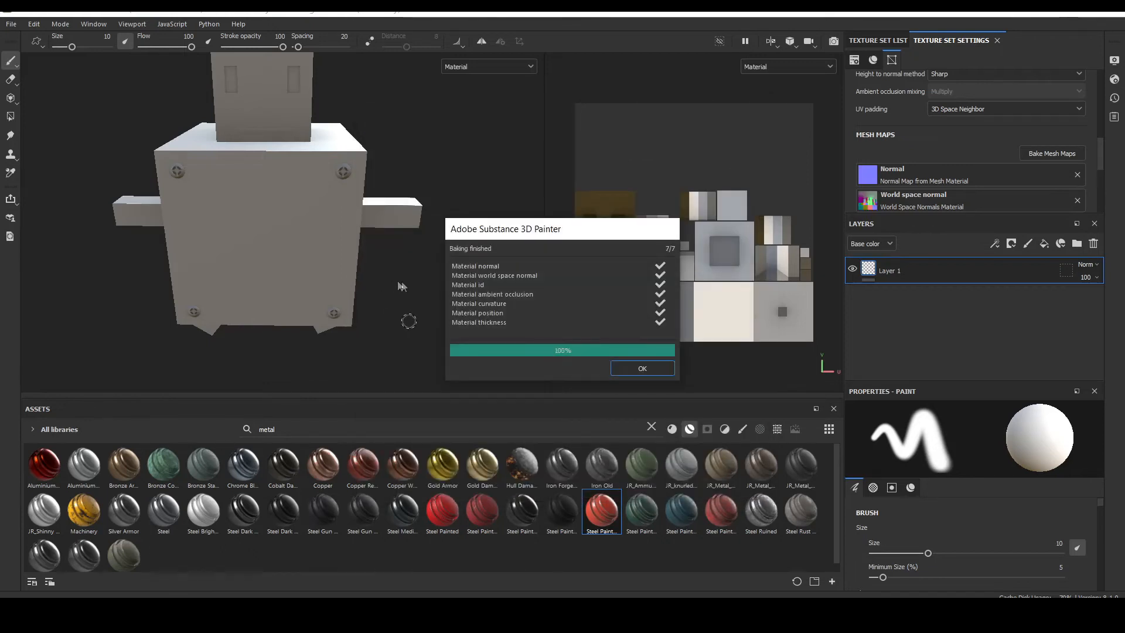
{"action": "left_click", "coordinate": [620, 367]}
Examine the rebaked carving on the front of the character's head from close up.
{"action": "scroll", "coordinate": [332, 186], "scroll_direction": "up", "scroll_amount": 2}
{"action": "scroll", "coordinate": [333, 186], "scroll_direction": "down", "scroll_amount": 1}
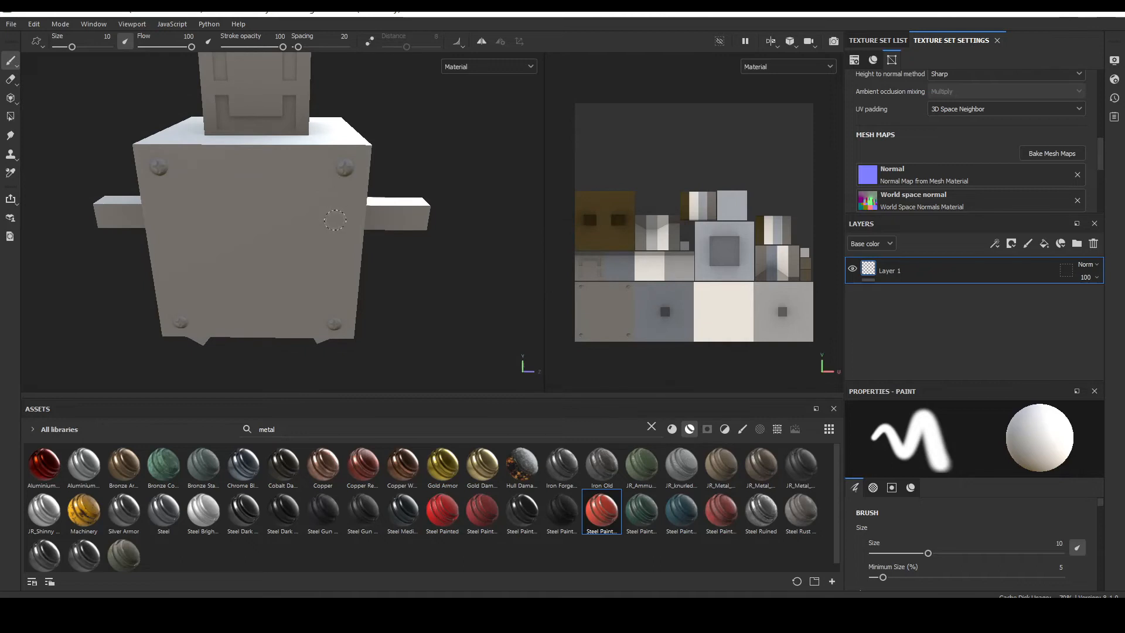
{"action": "left_click_drag", "start_coordinate": [335, 221], "coordinate": [376, 186], "text": "alt"}
{"action": "middle_click_drag", "start_coordinate": [377, 186], "coordinate": [410, 293], "text": "alt"}
{"action": "scroll", "coordinate": [293, 240], "scroll_direction": "up", "scroll_amount": 4}
{"action": "left_click_drag", "start_coordinate": [375, 258], "coordinate": [302, 218], "text": "alt"}
{"action": "middle_click_drag", "start_coordinate": [358, 141], "coordinate": [267, 226], "text": "alt"}
{"action": "left_click_drag", "start_coordinate": [267, 205], "coordinate": [315, 241], "text": "alt"}
{"action": "scroll", "coordinate": [316, 241], "scroll_direction": "down", "scroll_amount": 1}
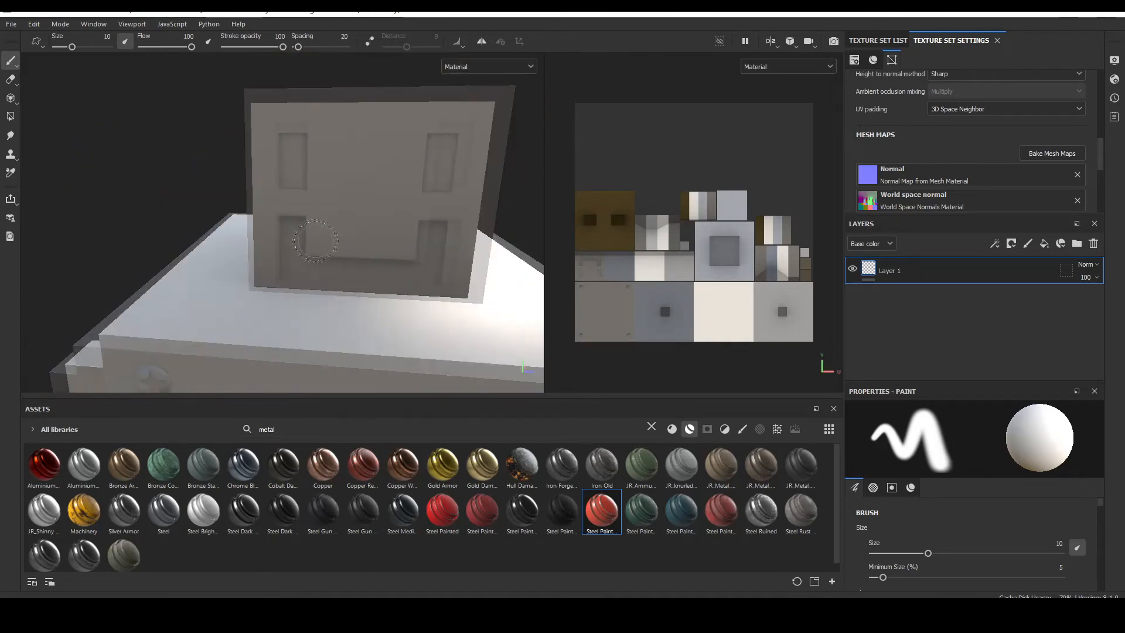
Check the rebaked details on the whole character and one upper chest bolt from close up.
{"action": "scroll", "coordinate": [316, 241], "scroll_direction": "down", "scroll_amount": 2}
{"action": "left_click_drag", "start_coordinate": [361, 294], "coordinate": [352, 252], "text": "alt"}
{"action": "middle_click_drag", "start_coordinate": [351, 264], "coordinate": [309, 168], "text": "alt"}
{"action": "scroll", "coordinate": [346, 166], "scroll_direction": "down", "scroll_amount": 1}
{"action": "middle_click_drag", "start_coordinate": [372, 257], "coordinate": [365, 223], "text": "alt"}
{"action": "scroll", "coordinate": [365, 222], "scroll_direction": "down", "scroll_amount": 1}
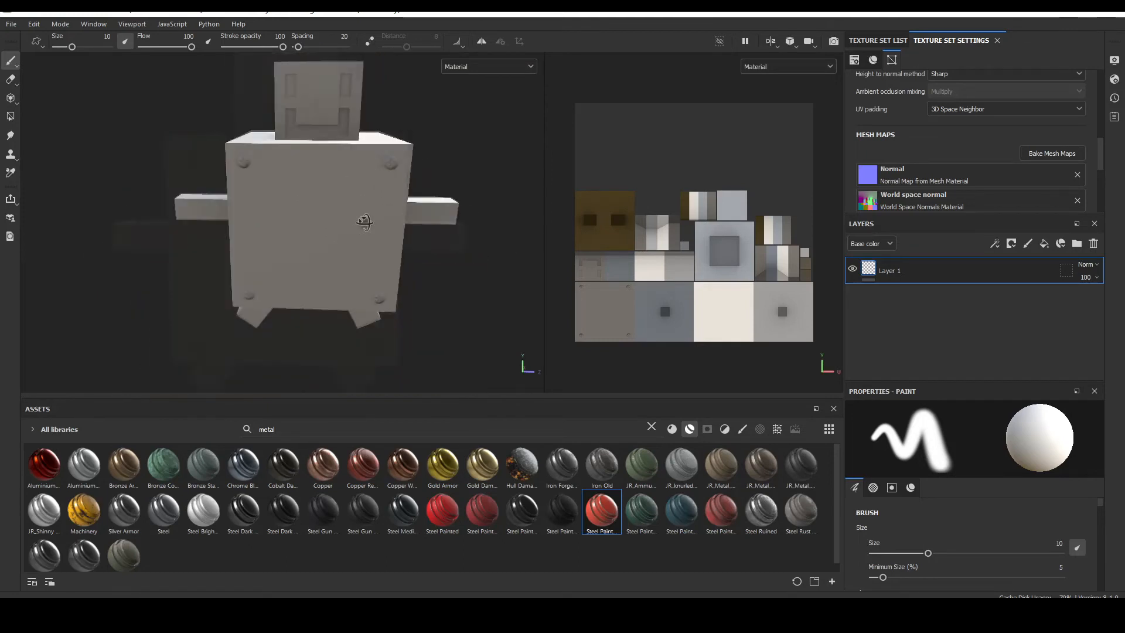
{"action": "left_click_drag", "start_coordinate": [364, 221], "coordinate": [365, 260], "text": "alt"}
{"action": "left_click_drag", "start_coordinate": [393, 210], "coordinate": [306, 131], "text": "alt"}
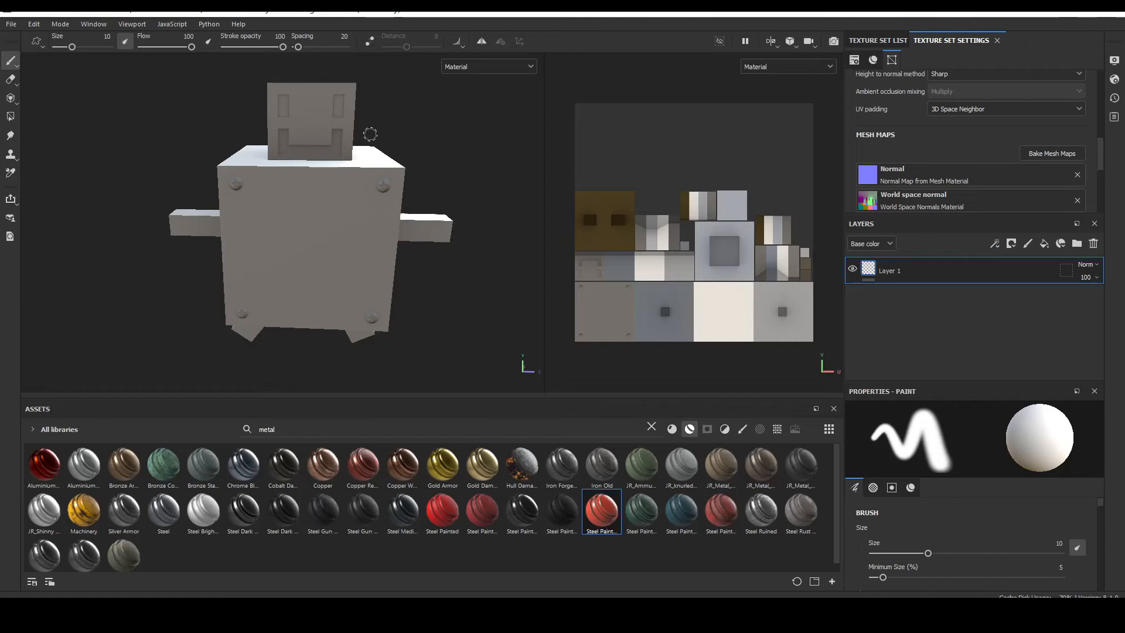
{"action": "scroll", "coordinate": [366, 173], "scroll_direction": "up", "scroll_amount": 3}
{"action": "scroll", "coordinate": [366, 173], "scroll_direction": "up", "scroll_amount": 2}
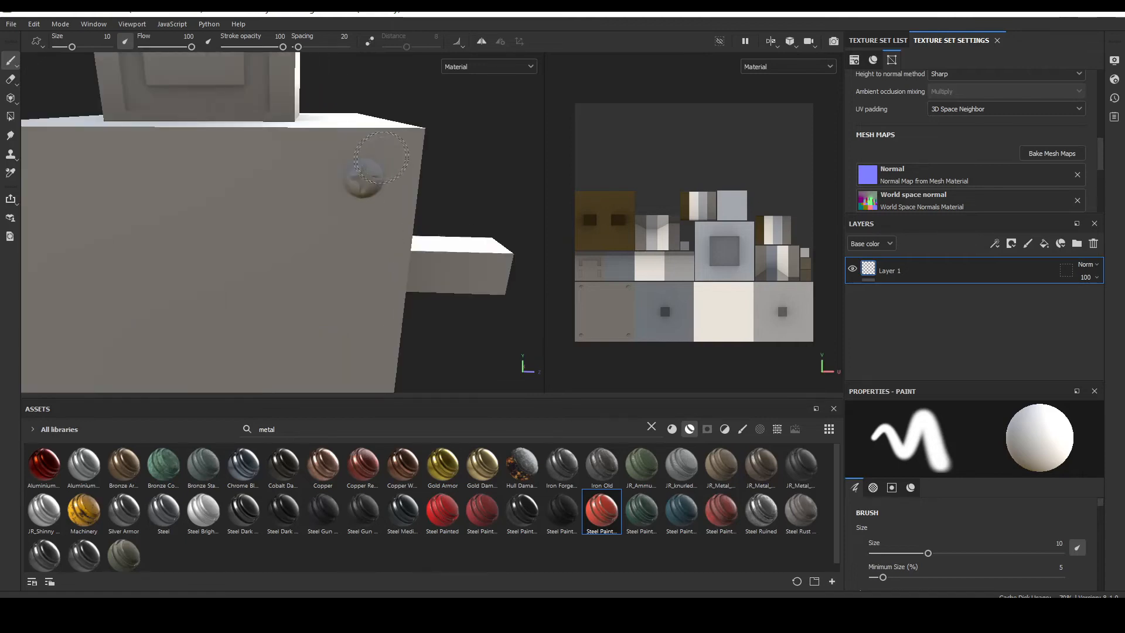
{"action": "scroll", "coordinate": [366, 173], "scroll_direction": "down", "scroll_amount": 5}
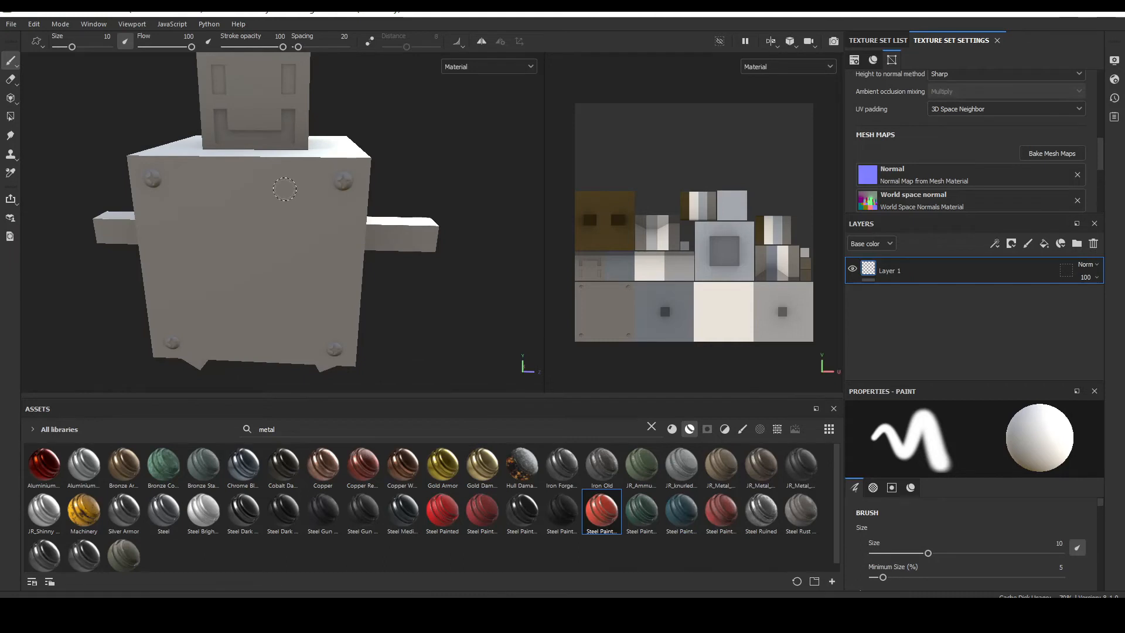
Exclude every mesh map except ID from the next bake.
{"action": "left_click", "coordinate": [1053, 154]}
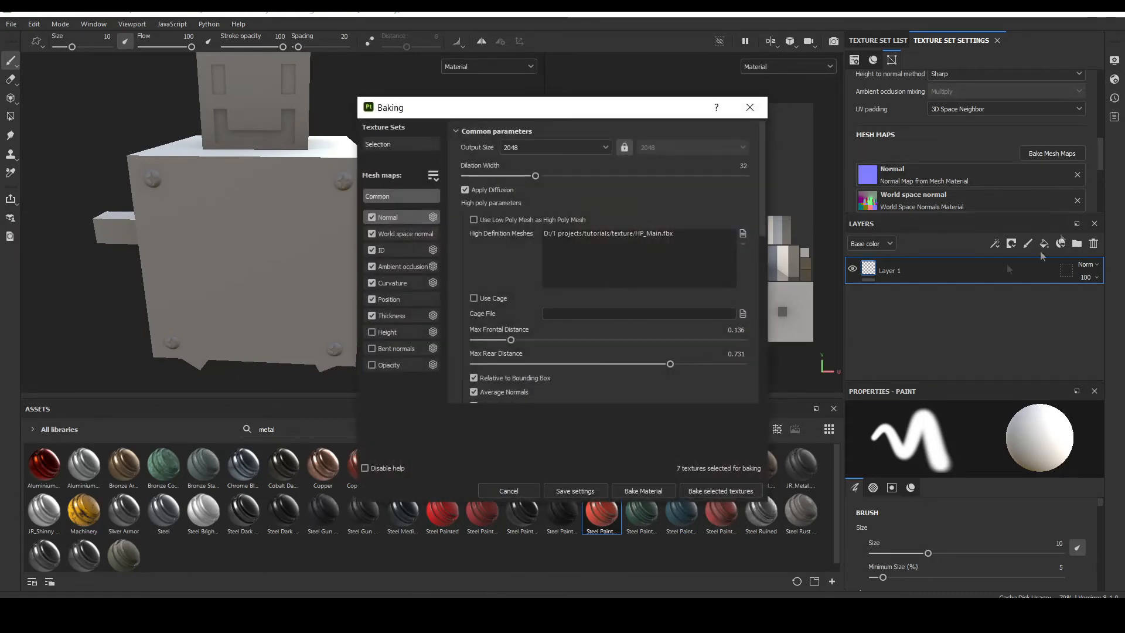
{"action": "left_click", "coordinate": [371, 234]}
{"action": "left_click", "coordinate": [372, 217]}
{"action": "left_click", "coordinate": [372, 267]}
{"action": "left_click", "coordinate": [371, 283]}
{"action": "left_click", "coordinate": [371, 299]}
{"action": "left_click", "coordinate": [372, 316]}
Set the ID baker's color source to Vertex Color and bake only the ID map.
{"action": "left_click", "coordinate": [387, 251]}
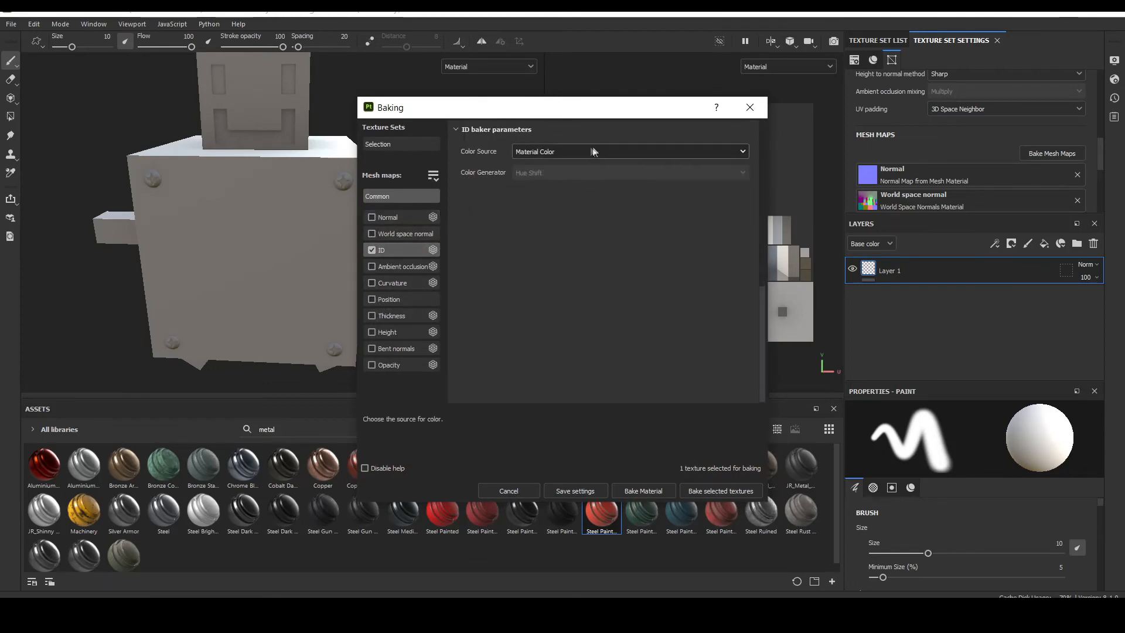
{"action": "left_click", "coordinate": [586, 150]}
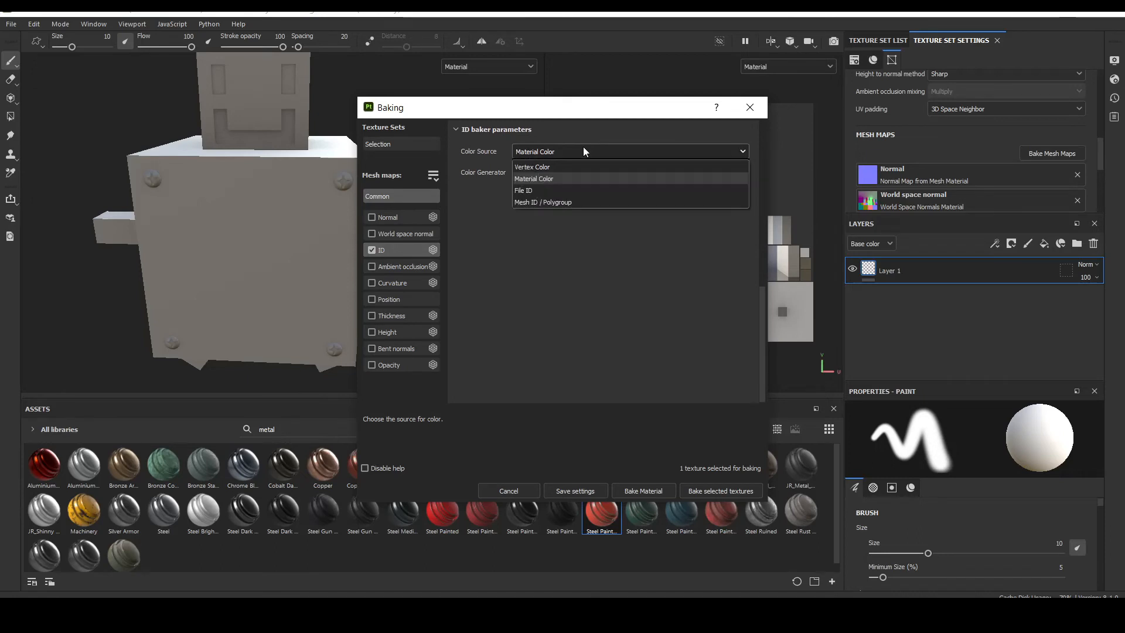
{"action": "left_click", "coordinate": [559, 167]}
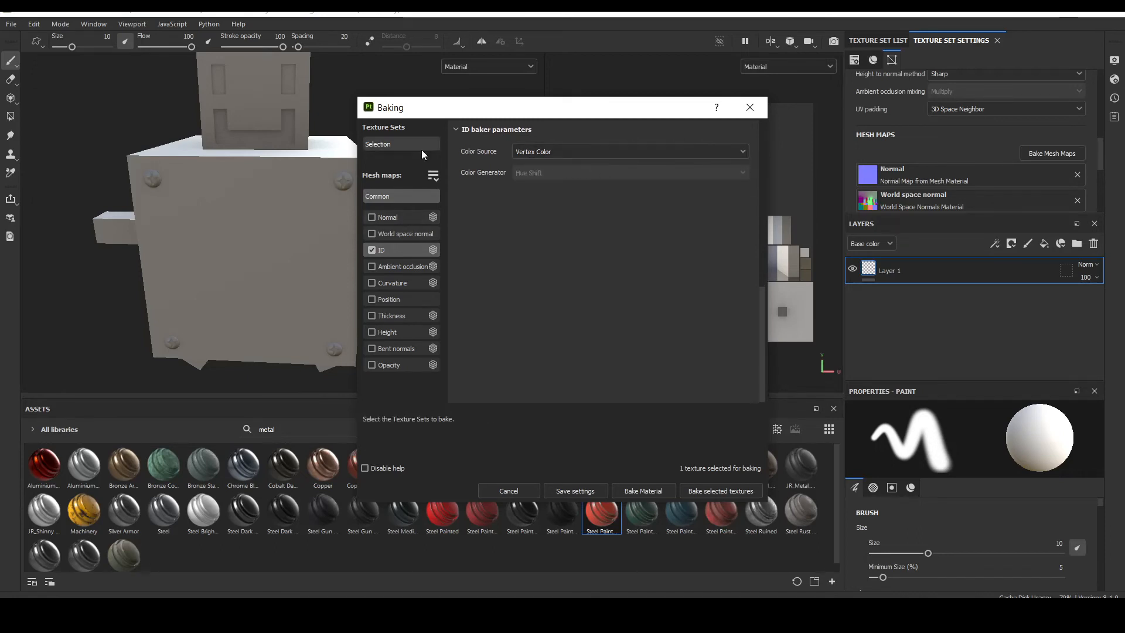
{"action": "left_click", "coordinate": [734, 127]}
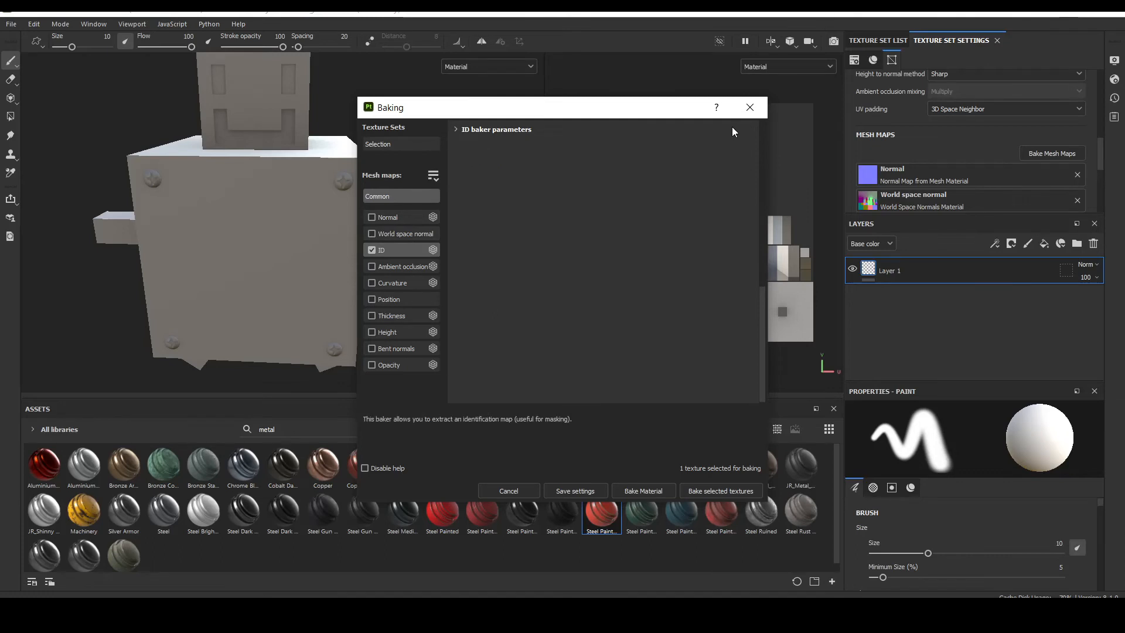
{"action": "left_click", "coordinate": [458, 130]}
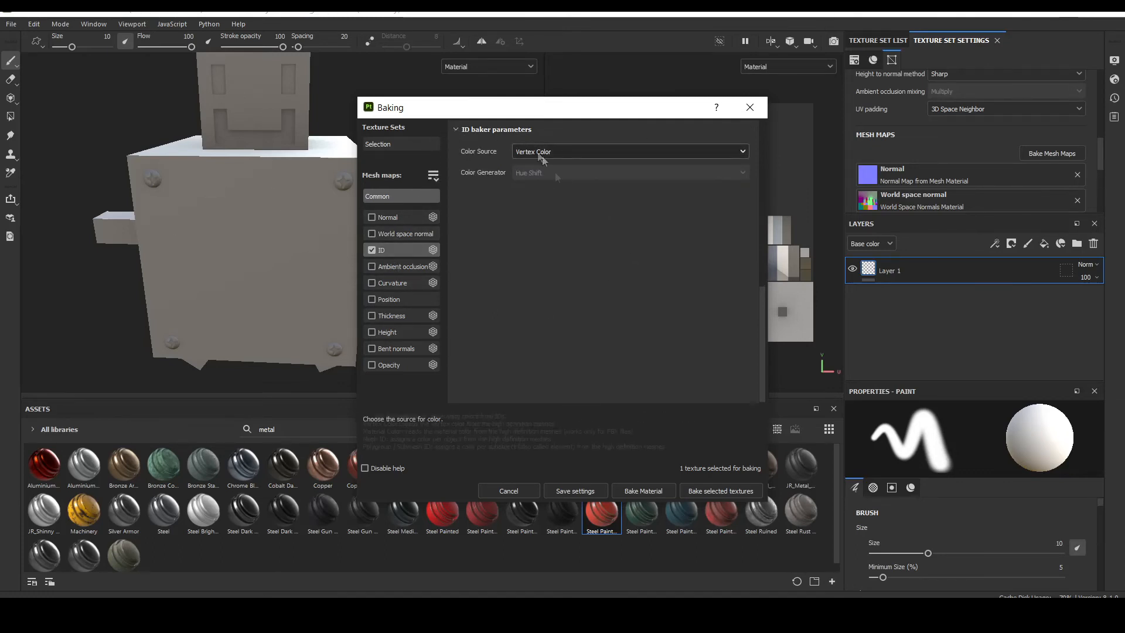
{"action": "left_click", "coordinate": [725, 491]}
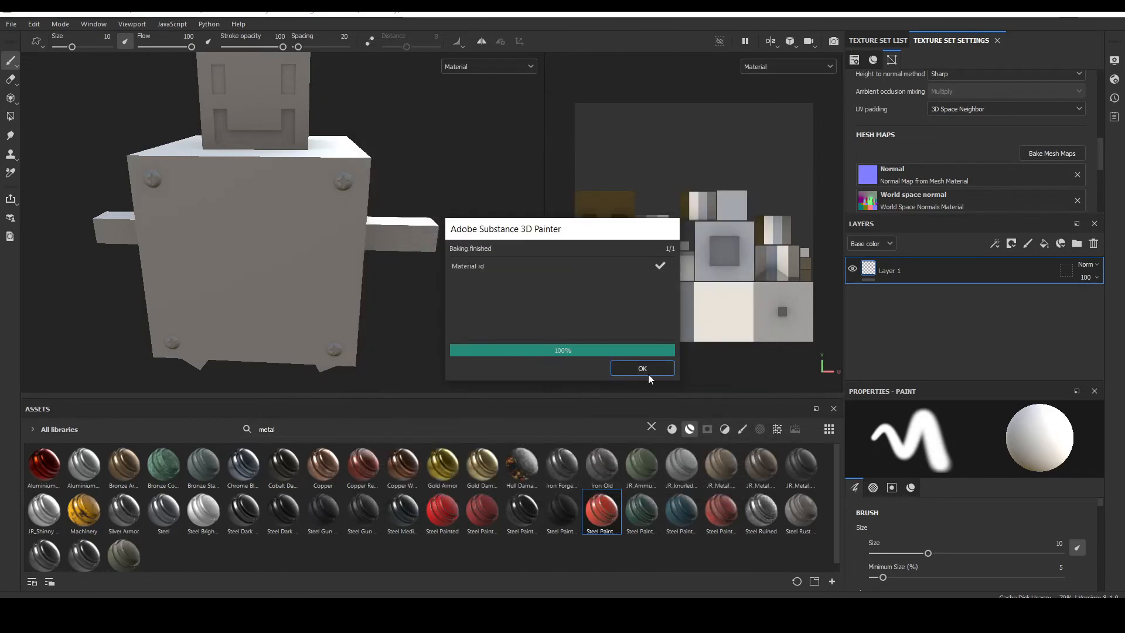
{"action": "left_click", "coordinate": [646, 371]}
Display the ID mesh map on the character and examine the body and its bolts.
{"action": "middle_click_drag", "start_coordinate": [278, 252], "coordinate": [334, 213], "text": "alt"}
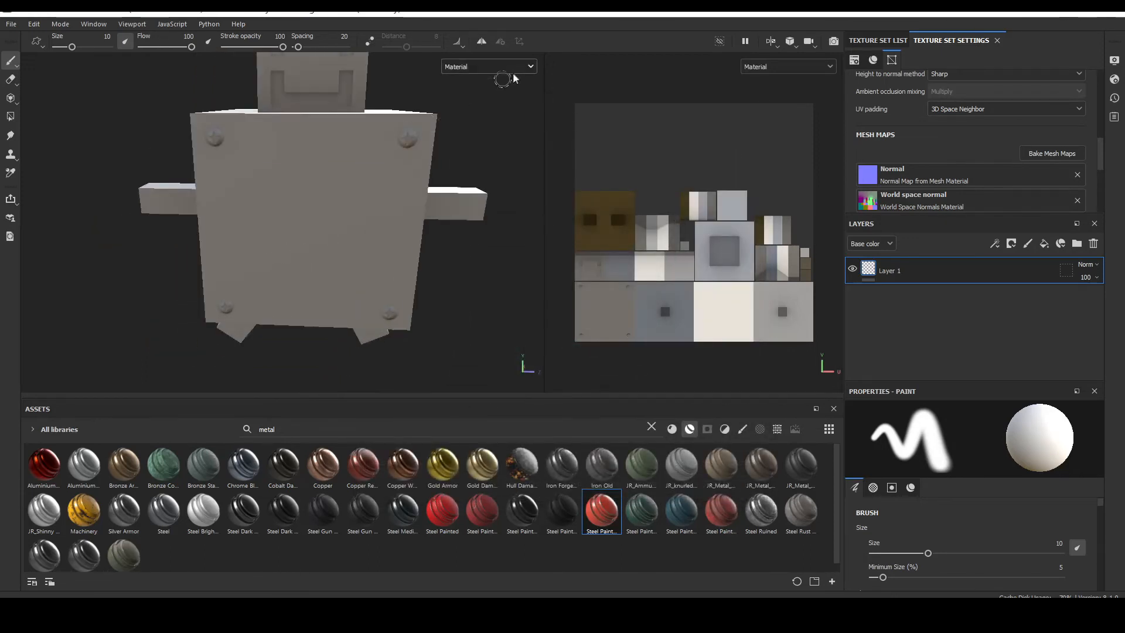
{"action": "left_click", "coordinate": [515, 70]}
{"action": "scroll", "coordinate": [488, 174], "scroll_direction": "down", "scroll_amount": 2}
{"action": "left_click", "coordinate": [463, 152]}
{"action": "left_click_drag", "start_coordinate": [463, 152], "coordinate": [397, 152], "text": "alt"}
{"action": "middle_click_drag", "start_coordinate": [397, 153], "coordinate": [327, 225], "text": "alt"}
{"action": "scroll", "coordinate": [325, 217], "scroll_direction": "up", "scroll_amount": 4}
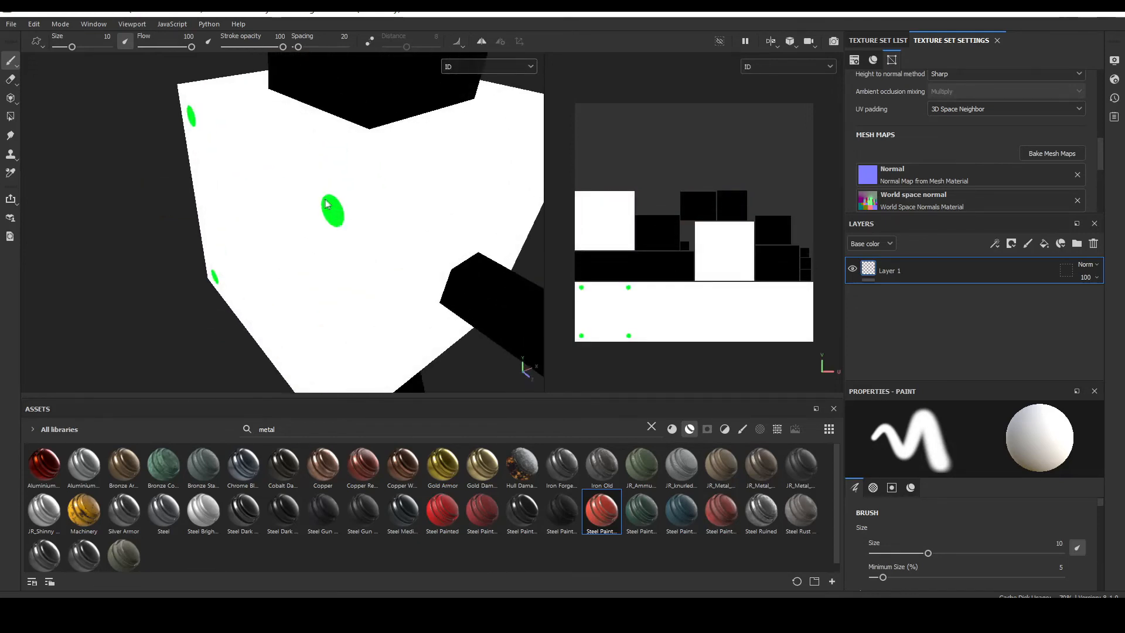
Check the ID map on the body, switch back to the Material display, and inspect the carved face and chest bolts.
{"action": "scroll", "coordinate": [334, 264], "scroll_direction": "down", "scroll_amount": 2}
{"action": "middle_click_drag", "start_coordinate": [302, 273], "coordinate": [345, 193], "text": "alt"}
{"action": "left_click_drag", "start_coordinate": [346, 194], "coordinate": [394, 156], "text": "alt"}
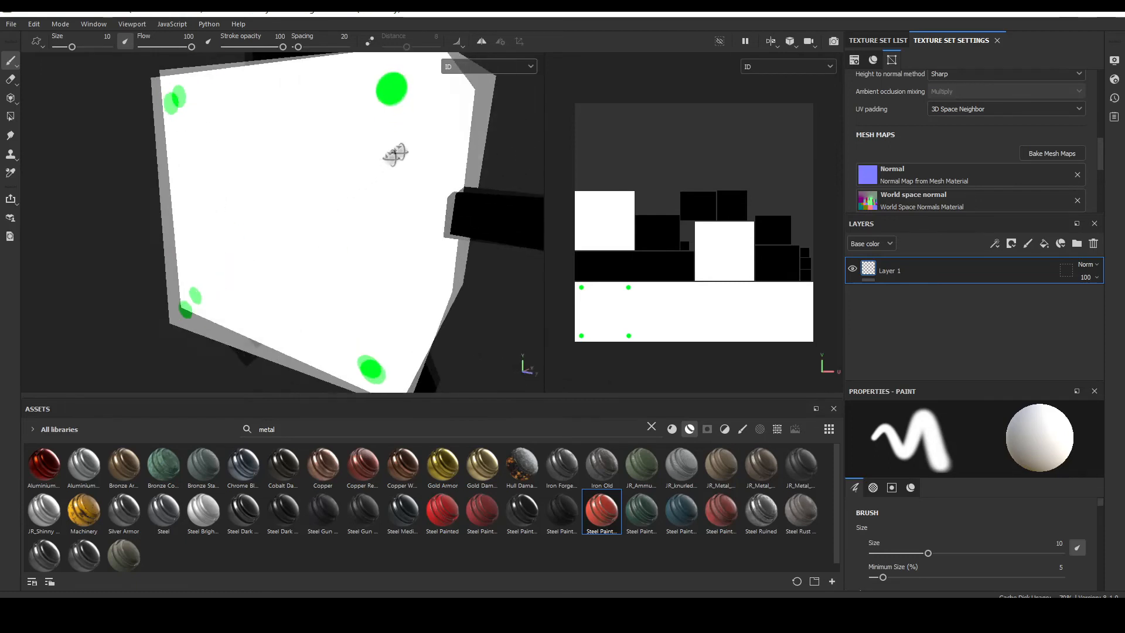
{"action": "scroll", "coordinate": [370, 159], "scroll_direction": "down", "scroll_amount": 3}
{"action": "middle_click_drag", "start_coordinate": [370, 158], "coordinate": [308, 203], "text": "alt"}
{"action": "key", "text": "m"}
{"action": "left_click_drag", "start_coordinate": [308, 203], "coordinate": [360, 189], "text": "alt"}
{"action": "mouse_move", "coordinate": [396, 229]}
{"action": "left_mouse_down", "text": "alt"}
{"action": "mouse_move", "coordinate": [252, 272]}
{"action": "mouse_move", "coordinate": [402, 221]}
{"action": "mouse_move", "coordinate": [440, 234]}
{"action": "mouse_move", "coordinate": [225, 205]}
{"action": "mouse_move", "coordinate": [204, 262]}
{"action": "mouse_move", "coordinate": [320, 193]}
{"action": "mouse_move", "coordinate": [495, 181]}
{"action": "mouse_move", "coordinate": [331, 195]}
{"action": "left_mouse_up", "text": "alt"}
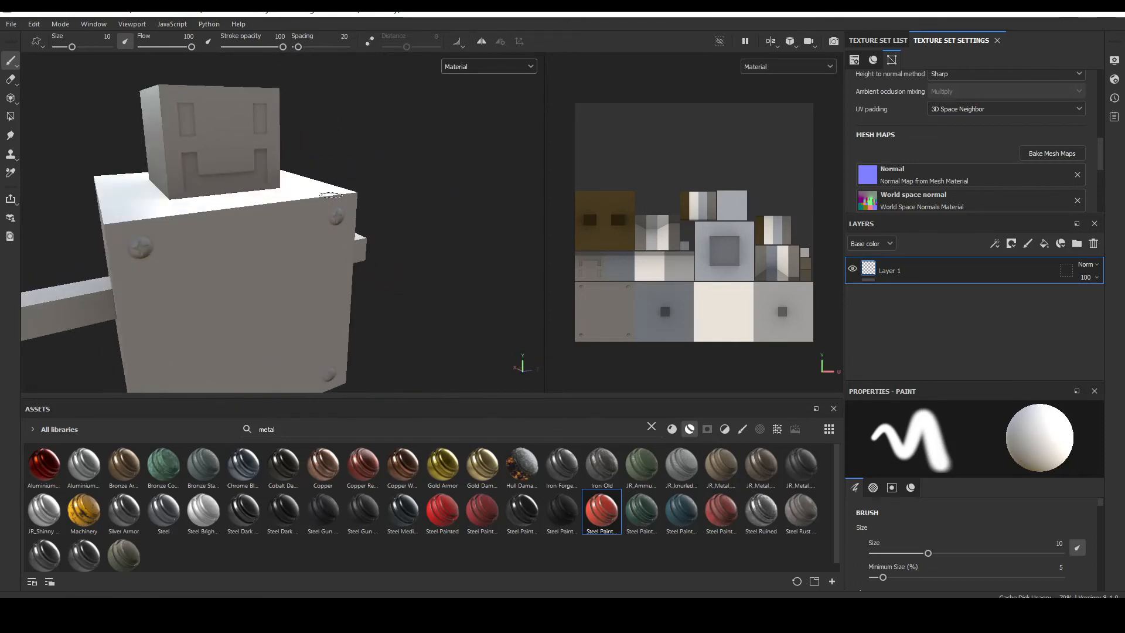
{"action": "mouse_move", "coordinate": [331, 195]}
{"action": "left_mouse_down", "text": "alt"}
{"action": "mouse_move", "coordinate": [222, 177]}
{"action": "mouse_move", "coordinate": [76, 121]}
{"action": "left_mouse_up", "text": "alt"}
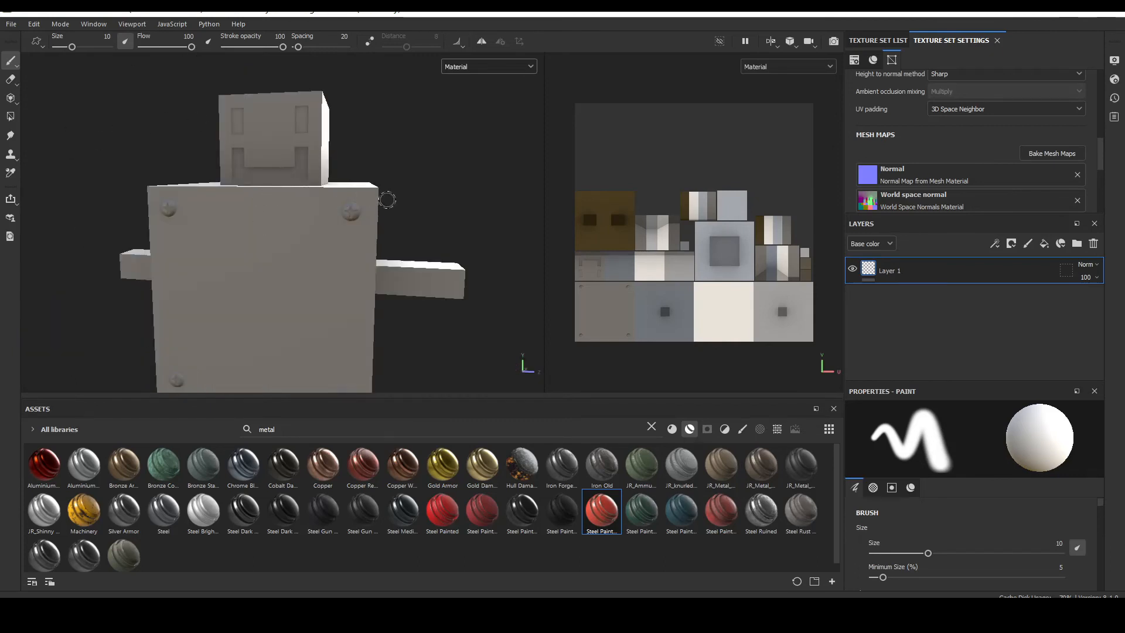
{"action": "left_click_drag", "start_coordinate": [397, 194], "coordinate": [361, 168], "text": "alt"}
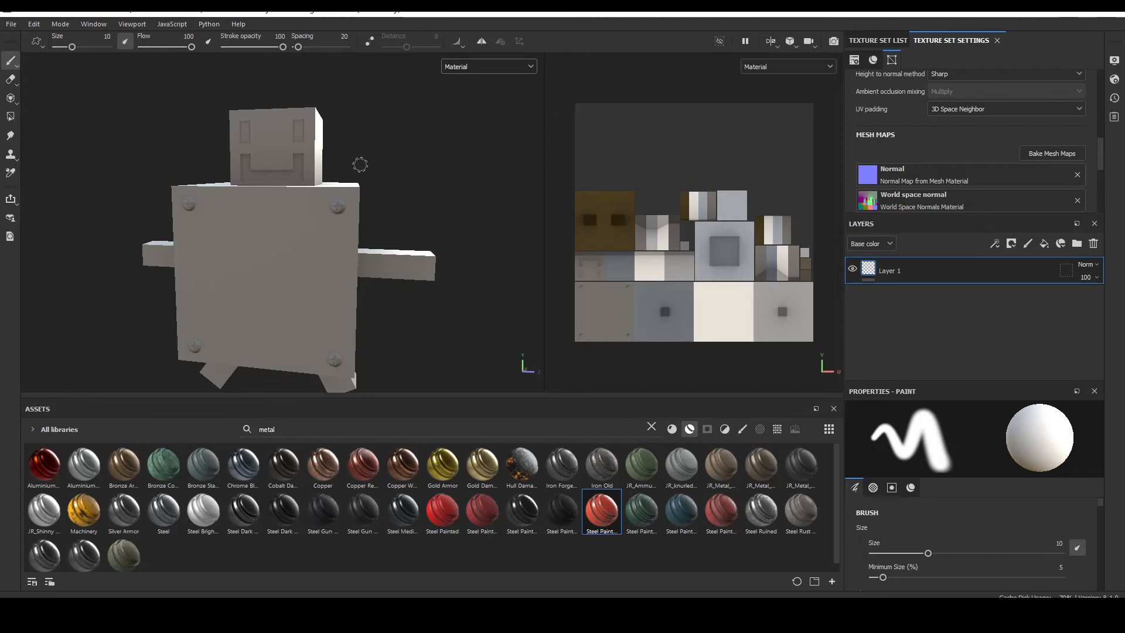
{"action": "left_click_drag", "start_coordinate": [360, 165], "coordinate": [396, 161], "text": "alt"}
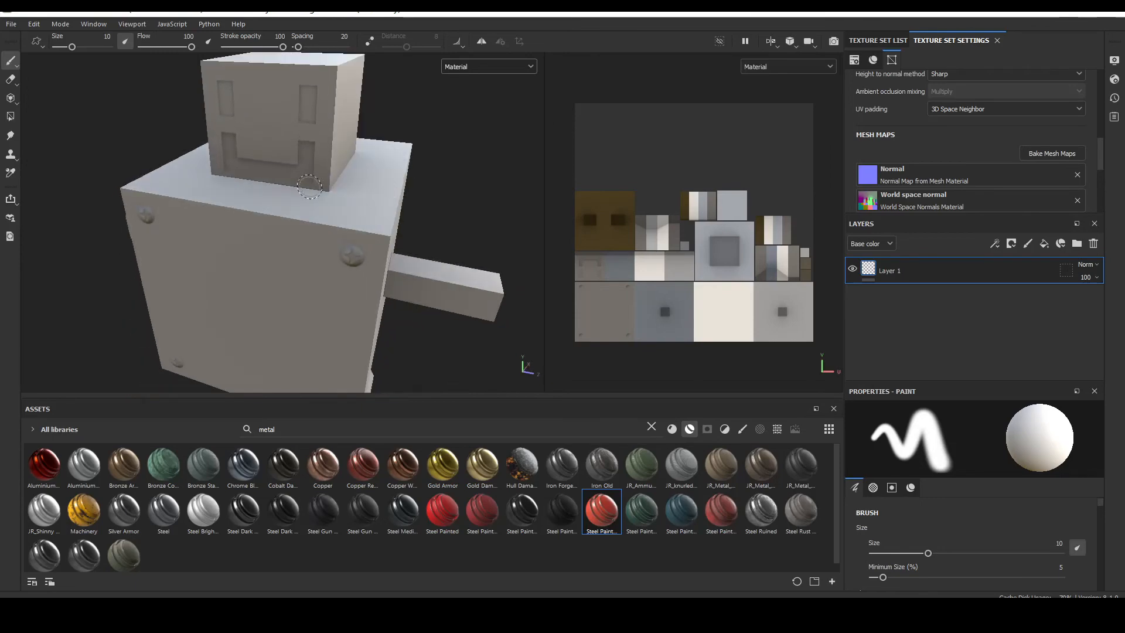
Display only the Base color channel and view the untextured character from the front.
{"action": "left_click", "coordinate": [446, 68]}
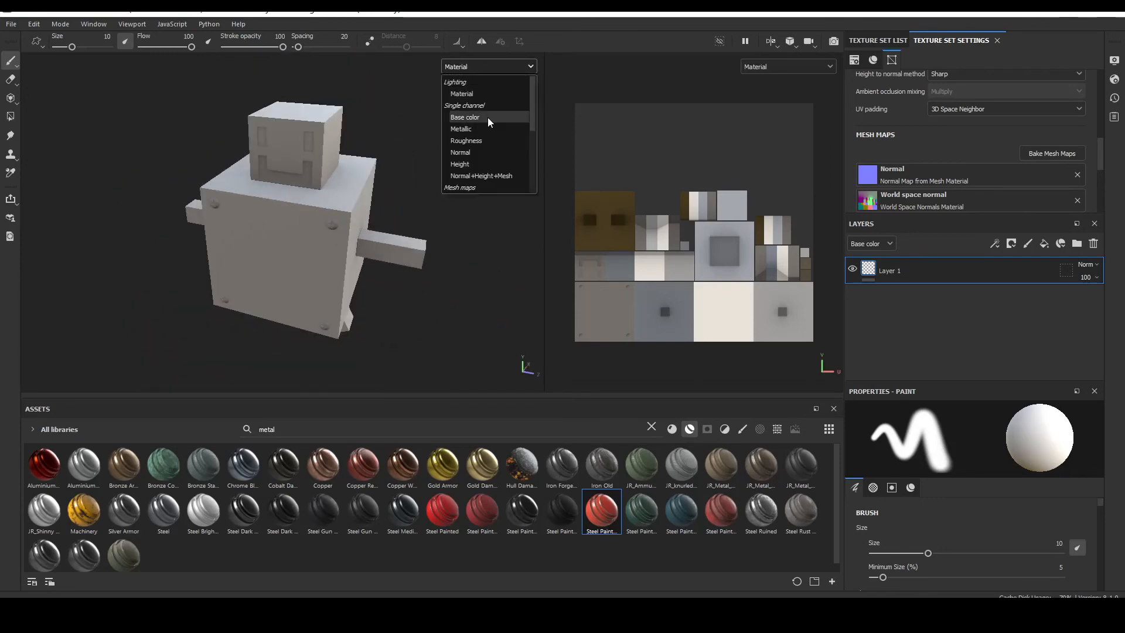
{"action": "left_click", "coordinate": [487, 117]}
{"action": "left_click_drag", "start_coordinate": [317, 223], "coordinate": [341, 156], "text": "alt"}
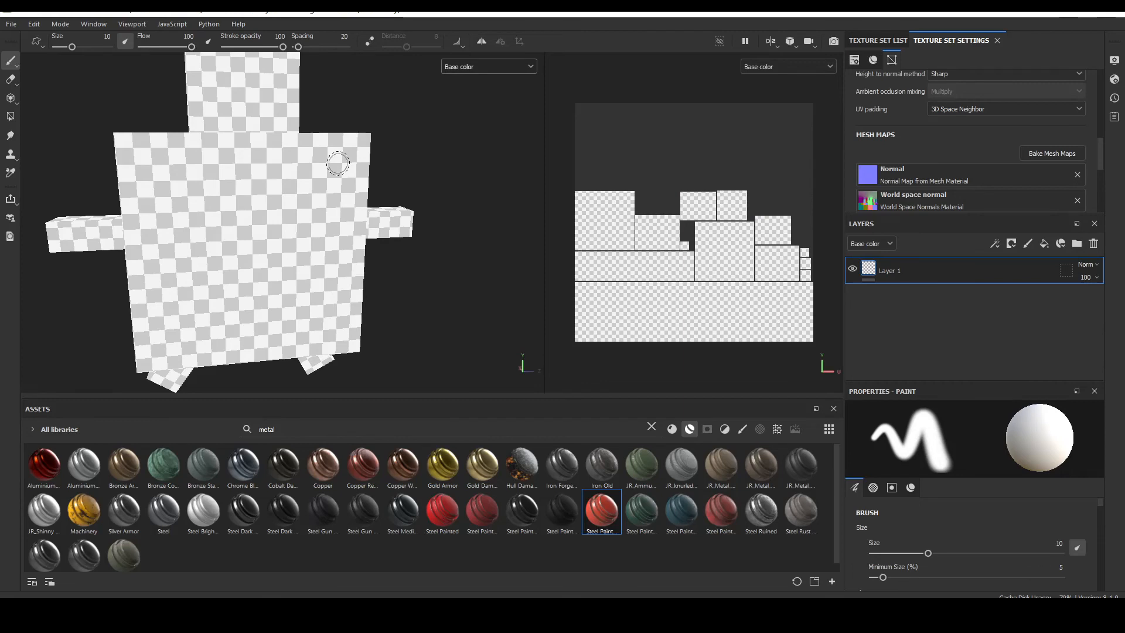
{"action": "left_click_drag", "start_coordinate": [234, 265], "coordinate": [246, 185], "text": "alt"}
{"action": "middle_click_drag", "start_coordinate": [281, 191], "coordinate": [263, 230], "text": "alt"}
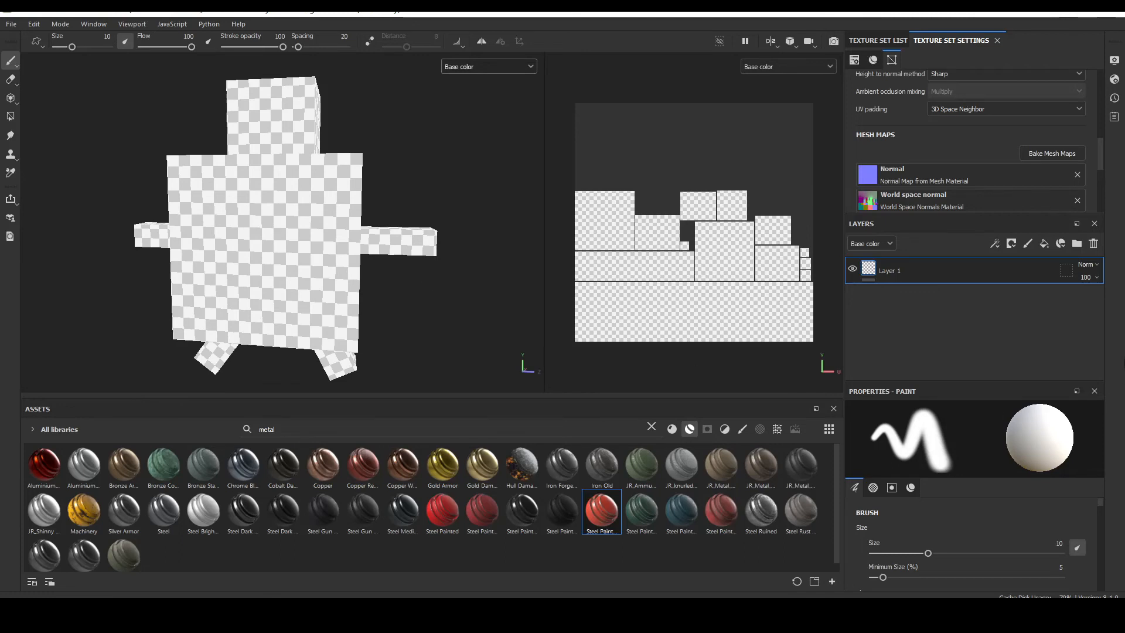
Delete Layer 1 and apply the Steel Painted Scraped Dirty smart material to the character.
{"action": "left_click", "coordinate": [1093, 243]}
{"action": "left_click_drag", "start_coordinate": [601, 530], "coordinate": [905, 301]}
{"action": "mouse_move", "coordinate": [276, 237]}
{"action": "left_mouse_down", "text": "alt"}
{"action": "mouse_move", "coordinate": [335, 206]}
{"action": "mouse_move", "coordinate": [190, 186]}
{"action": "mouse_move", "coordinate": [237, 283]}
{"action": "mouse_move", "coordinate": [181, 271]}
{"action": "mouse_move", "coordinate": [289, 221]}
{"action": "mouse_move", "coordinate": [326, 281]}
{"action": "mouse_move", "coordinate": [280, 228]}
{"action": "mouse_move", "coordinate": [340, 276]}
{"action": "mouse_move", "coordinate": [329, 252]}
{"action": "mouse_move", "coordinate": [375, 194]}
{"action": "left_mouse_up", "text": "alt"}
{"action": "scroll", "coordinate": [184, 175], "scroll_direction": "down", "scroll_amount": 2}
{"action": "scroll", "coordinate": [184, 175], "scroll_direction": "up", "scroll_amount": 5}
Compare the painted steel character in the Material display with its Base color display.
{"action": "left_click", "coordinate": [472, 68]}
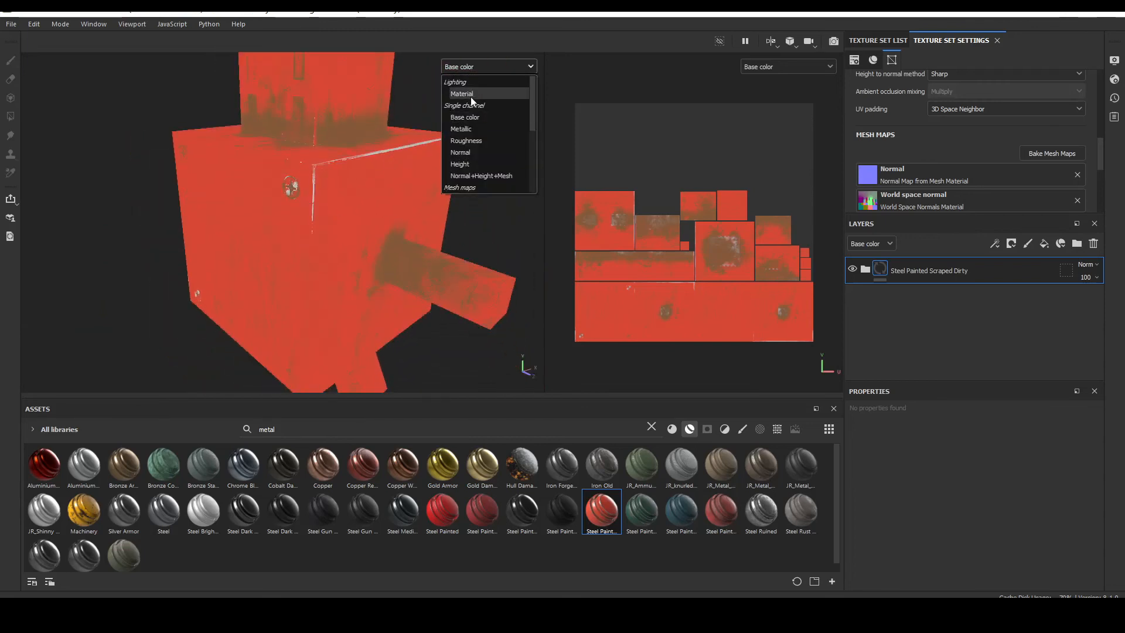
{"action": "left_click", "coordinate": [471, 97]}
{"action": "left_click_drag", "start_coordinate": [474, 202], "coordinate": [449, 85], "text": "alt"}
{"action": "left_click", "coordinate": [455, 67]}
{"action": "left_click", "coordinate": [464, 119]}
{"action": "mouse_move", "coordinate": [220, 238]}
{"action": "left_mouse_down", "text": "alt"}
{"action": "mouse_move", "coordinate": [298, 186]}
{"action": "mouse_move", "coordinate": [276, 227]}
{"action": "mouse_move", "coordinate": [512, 332]}
{"action": "left_mouse_up", "text": "alt"}
Clear the asset search and add the Baked Lighting Environment filter above the Steel Painted Scraped Dirty layer.
{"action": "left_click", "coordinate": [652, 427]}
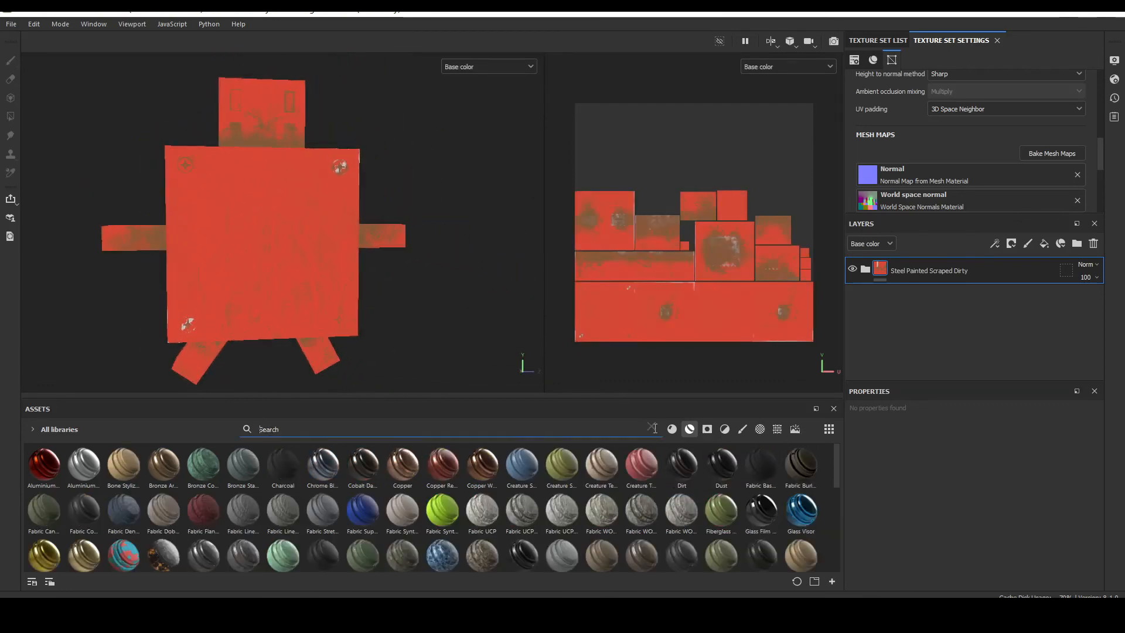
{"action": "left_click", "coordinate": [708, 429]}
{"action": "left_click", "coordinate": [794, 429]}
{"action": "left_click", "coordinate": [778, 429]}
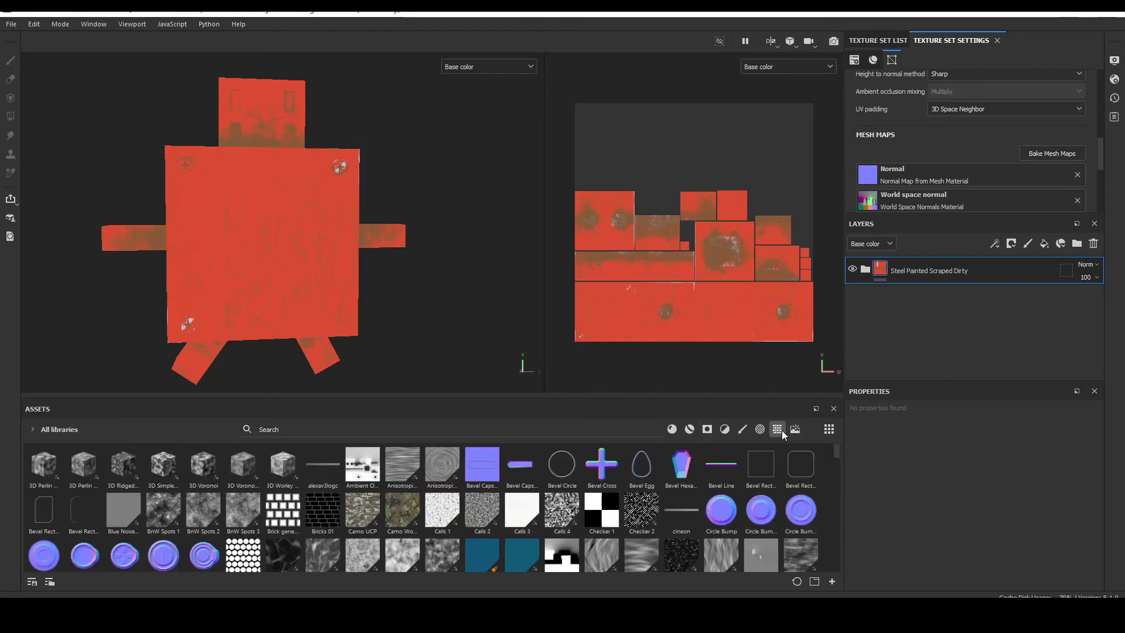
{"action": "left_click", "coordinate": [725, 430]}
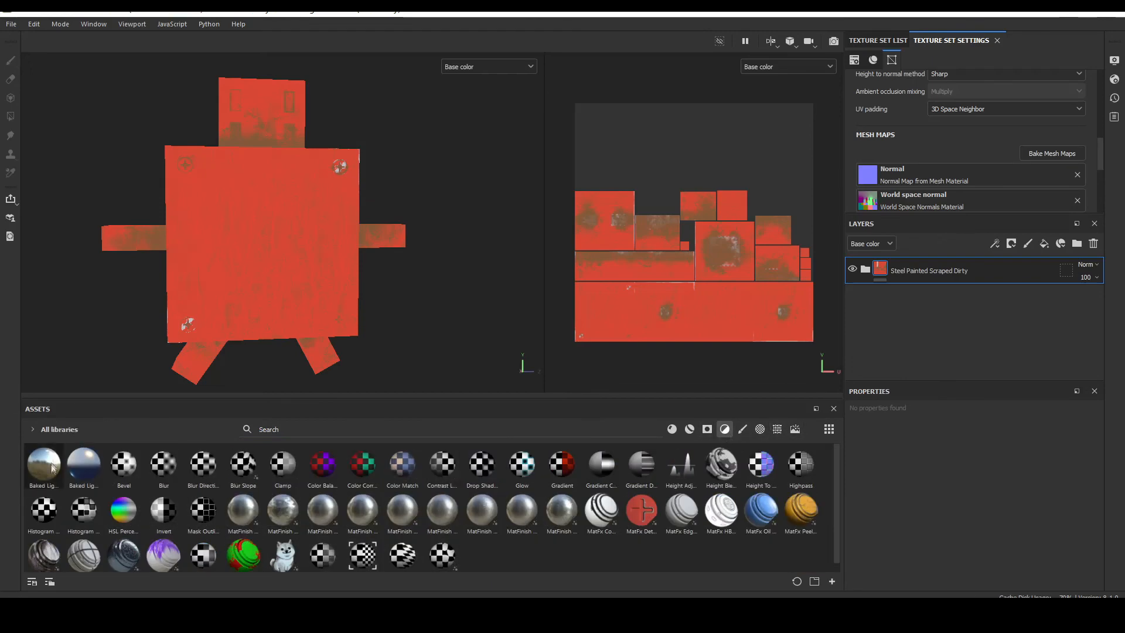
{"action": "left_click_drag", "start_coordinate": [47, 469], "coordinate": [950, 266]}
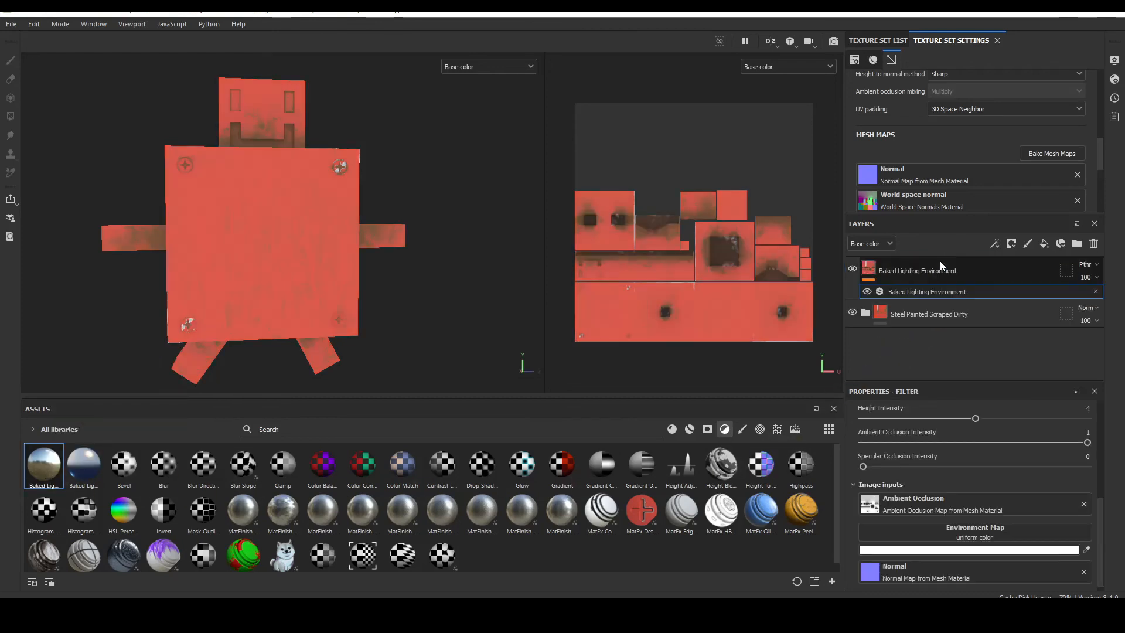
Assign the env_land_co environment as the Baked Lighting Environment filter's environment map.
{"action": "scroll", "coordinate": [996, 498], "scroll_direction": "down", "scroll_amount": 1}
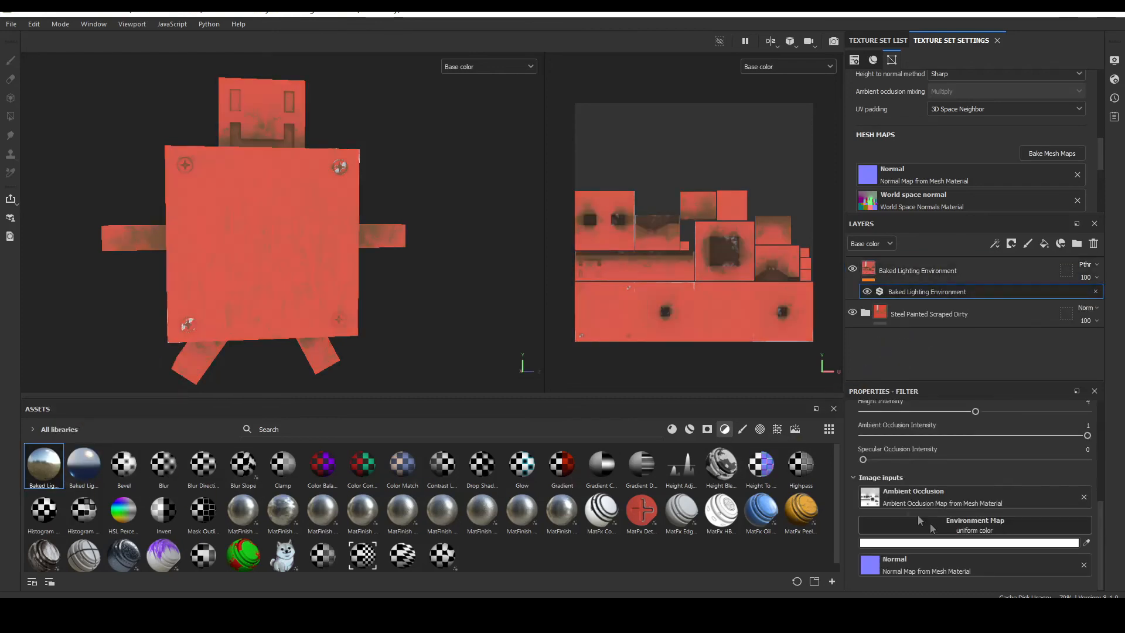
{"action": "left_click", "coordinate": [794, 430]}
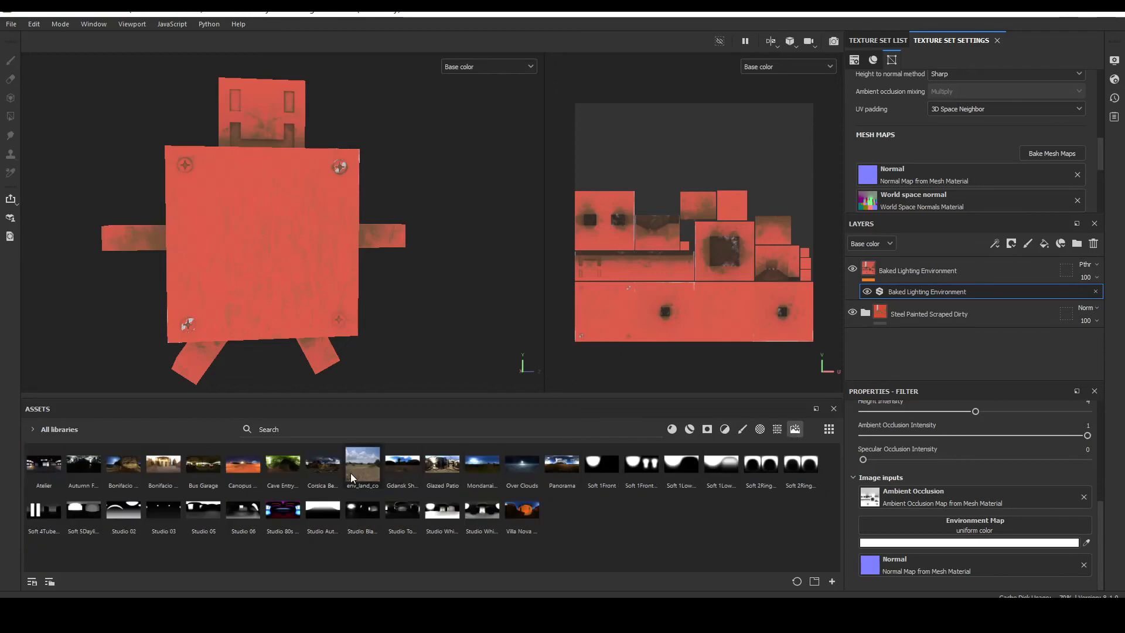
{"action": "mouse_move", "coordinate": [350, 473]}
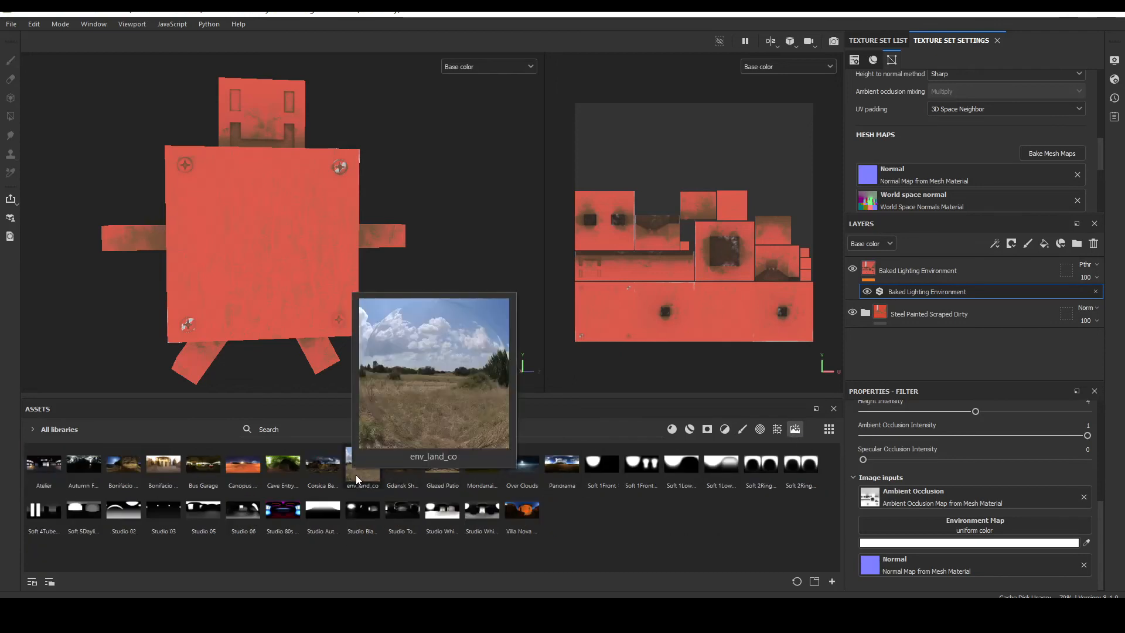
{"action": "left_click_drag", "start_coordinate": [357, 477], "coordinate": [1026, 529]}
Inspect the baked lighting on the head and body, and compare it with the Baked Lighting Environment layer hidden.
{"action": "mouse_move", "coordinate": [229, 184]}
{"action": "left_mouse_down", "text": "alt"}
{"action": "mouse_move", "coordinate": [238, 192]}
{"action": "mouse_move", "coordinate": [230, 190]}
{"action": "left_mouse_up", "text": "alt"}
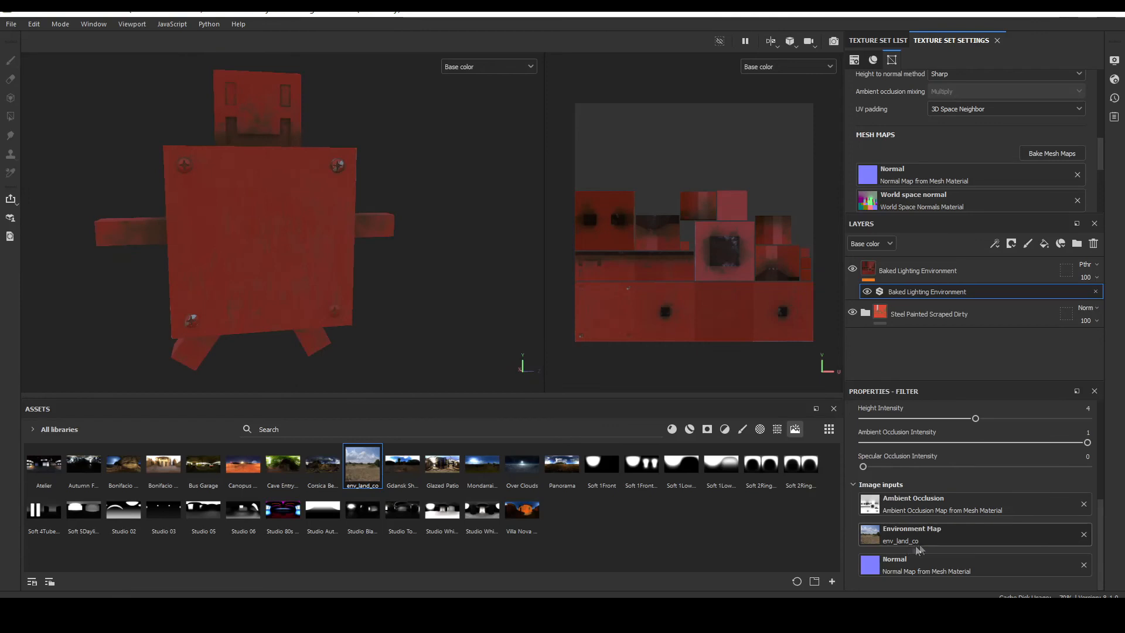
{"action": "left_click_drag", "start_coordinate": [370, 169], "coordinate": [380, 225], "text": "alt"}
{"action": "scroll", "coordinate": [931, 493], "scroll_direction": "up", "scroll_amount": 3}
{"action": "scroll", "coordinate": [978, 518], "scroll_direction": "down", "scroll_amount": 3}
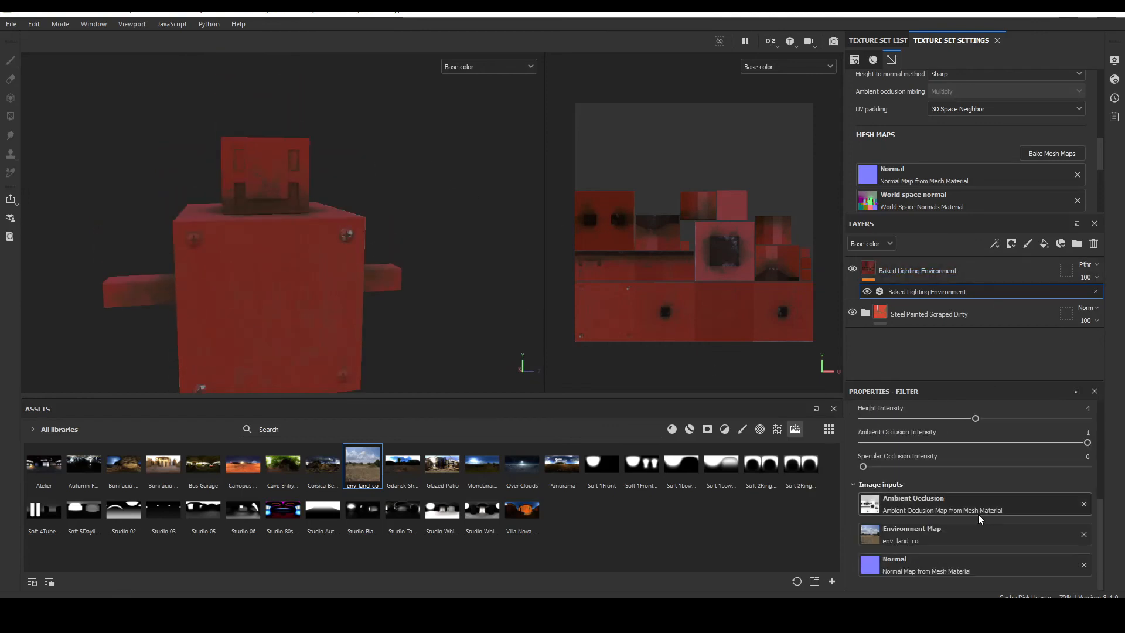
{"action": "left_click_drag", "start_coordinate": [233, 183], "coordinate": [291, 247], "text": "alt"}
{"action": "scroll", "coordinate": [314, 264], "scroll_direction": "down", "scroll_amount": 2}
{"action": "scroll", "coordinate": [315, 265], "scroll_direction": "up", "scroll_amount": 5}
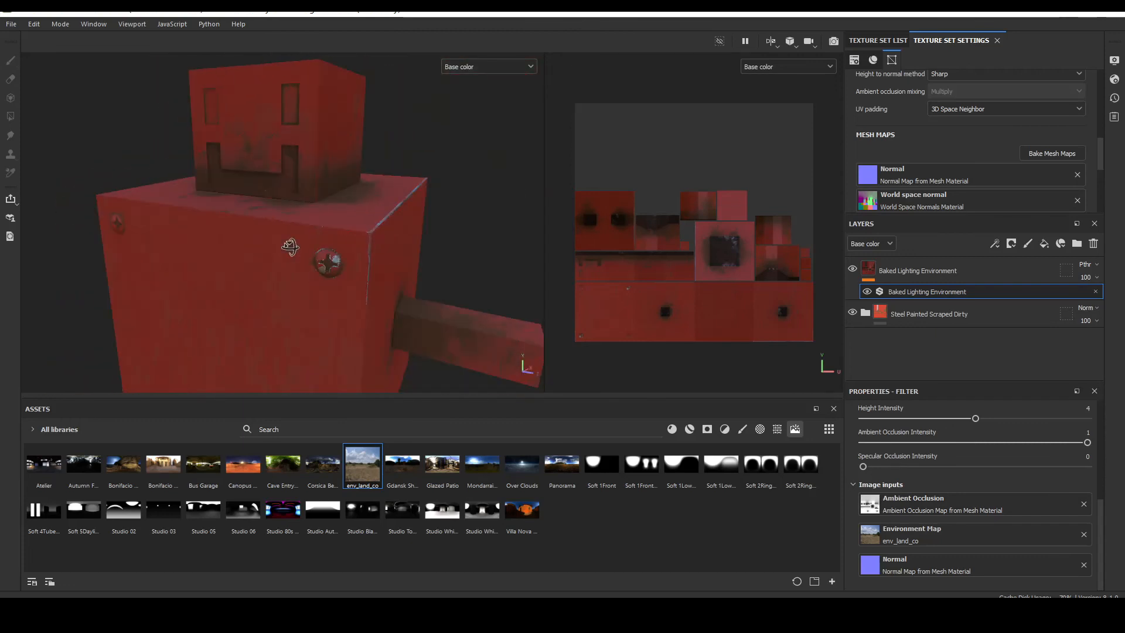
{"action": "left_click", "coordinate": [853, 268]}
{"action": "left_click", "coordinate": [853, 269]}
Examine the baked shading around the carved face, bolts and arms from several angles.
{"action": "left_click_drag", "start_coordinate": [498, 317], "coordinate": [460, 291], "text": "alt"}
{"action": "left_click_drag", "start_coordinate": [258, 194], "coordinate": [319, 226], "text": "alt"}
{"action": "scroll", "coordinate": [247, 223], "scroll_direction": "up", "scroll_amount": 3}
{"action": "scroll", "coordinate": [244, 214], "scroll_direction": "down", "scroll_amount": 2}
{"action": "scroll", "coordinate": [243, 214], "scroll_direction": "up", "scroll_amount": 5}
{"action": "scroll", "coordinate": [336, 188], "scroll_direction": "down", "scroll_amount": 5}
{"action": "left_click_drag", "start_coordinate": [337, 189], "coordinate": [331, 232], "text": "alt"}
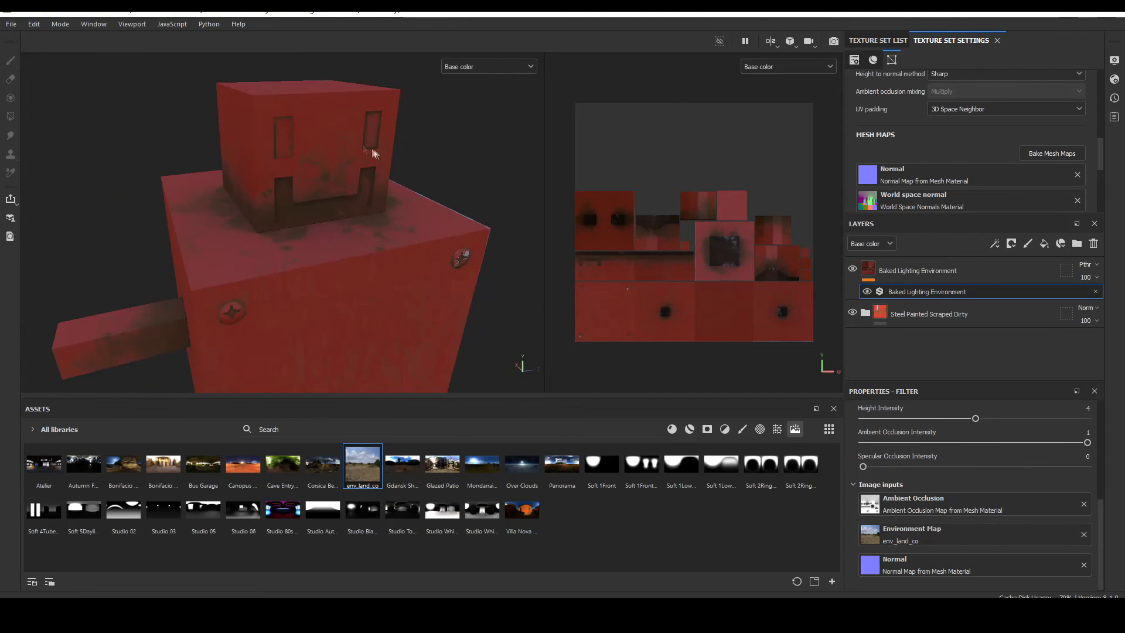
{"action": "left_click_drag", "start_coordinate": [455, 240], "coordinate": [381, 171], "text": "alt"}
{"action": "left_click_drag", "start_coordinate": [399, 219], "coordinate": [309, 161], "text": "alt+shift"}
{"action": "left_click_drag", "start_coordinate": [326, 209], "coordinate": [450, 266], "text": "alt"}
{"action": "scroll", "coordinate": [364, 252], "scroll_direction": "down", "scroll_amount": 4}
{"action": "left_click_drag", "start_coordinate": [346, 234], "coordinate": [369, 164], "text": "alt"}
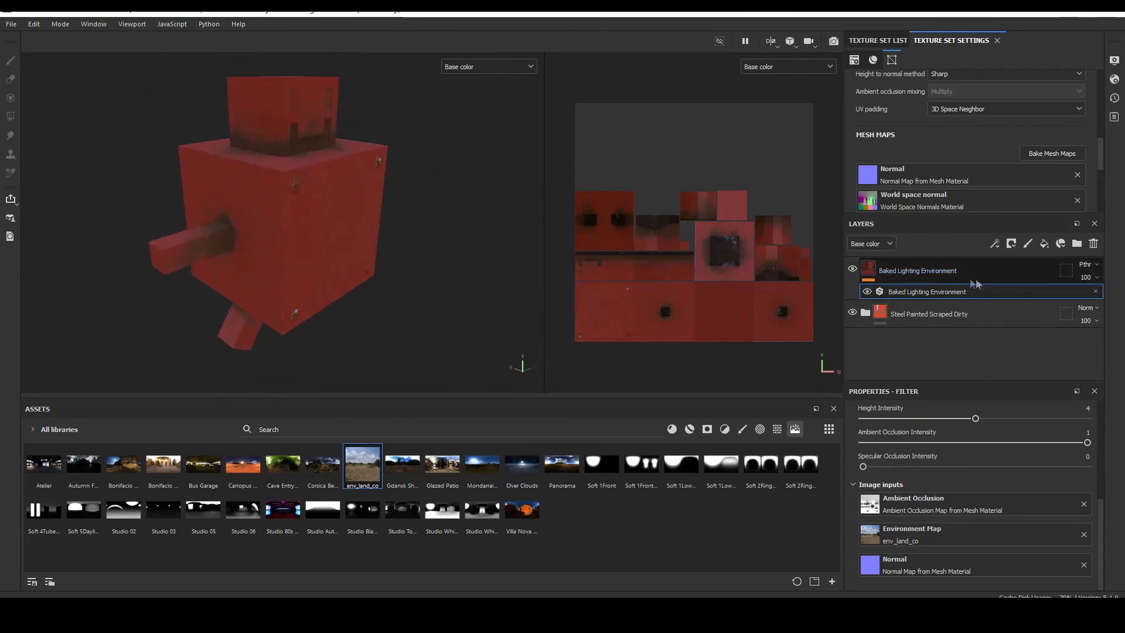
Inspect the baked lighting from the front, on the whole character and one upper chest bolt.
{"action": "mouse_move", "coordinate": [289, 193]}
{"action": "left_mouse_down", "text": "alt"}
{"action": "mouse_move", "coordinate": [296, 216]}
{"action": "mouse_move", "coordinate": [402, 196]}
{"action": "mouse_move", "coordinate": [314, 194]}
{"action": "mouse_move", "coordinate": [393, 171]}
{"action": "mouse_move", "coordinate": [196, 181]}
{"action": "mouse_move", "coordinate": [276, 196]}
{"action": "mouse_move", "coordinate": [191, 160]}
{"action": "mouse_move", "coordinate": [326, 237]}
{"action": "mouse_move", "coordinate": [201, 181]}
{"action": "mouse_move", "coordinate": [289, 247]}
{"action": "left_mouse_up", "text": "alt"}
{"action": "middle_click_drag", "start_coordinate": [289, 246], "coordinate": [282, 285], "text": "alt"}
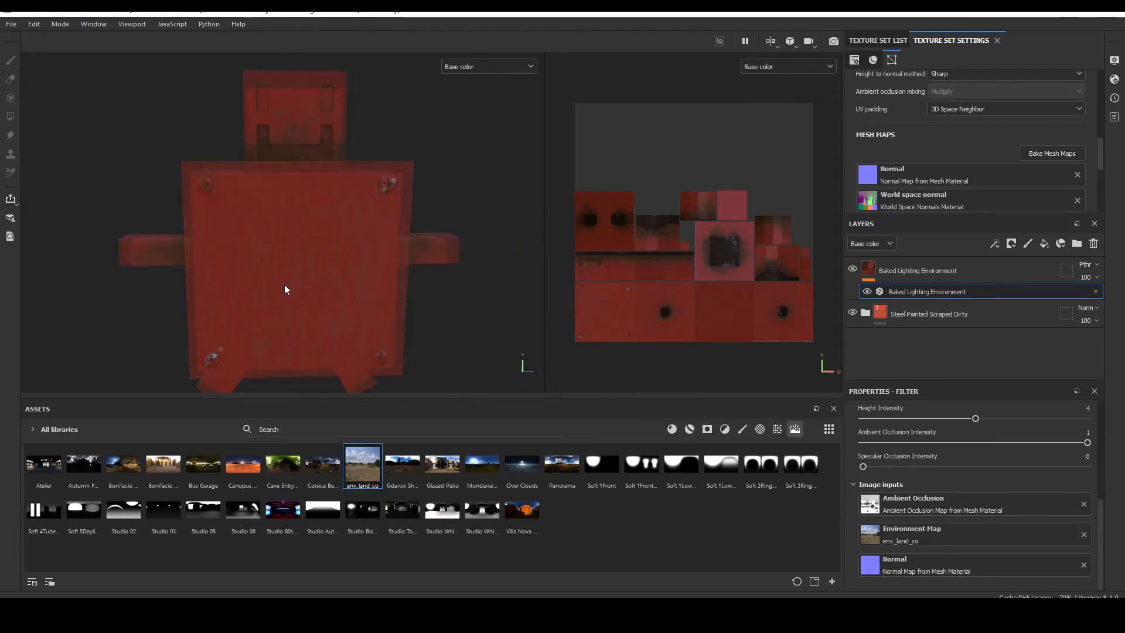
{"action": "scroll", "coordinate": [284, 284], "scroll_direction": "down", "scroll_amount": 3}
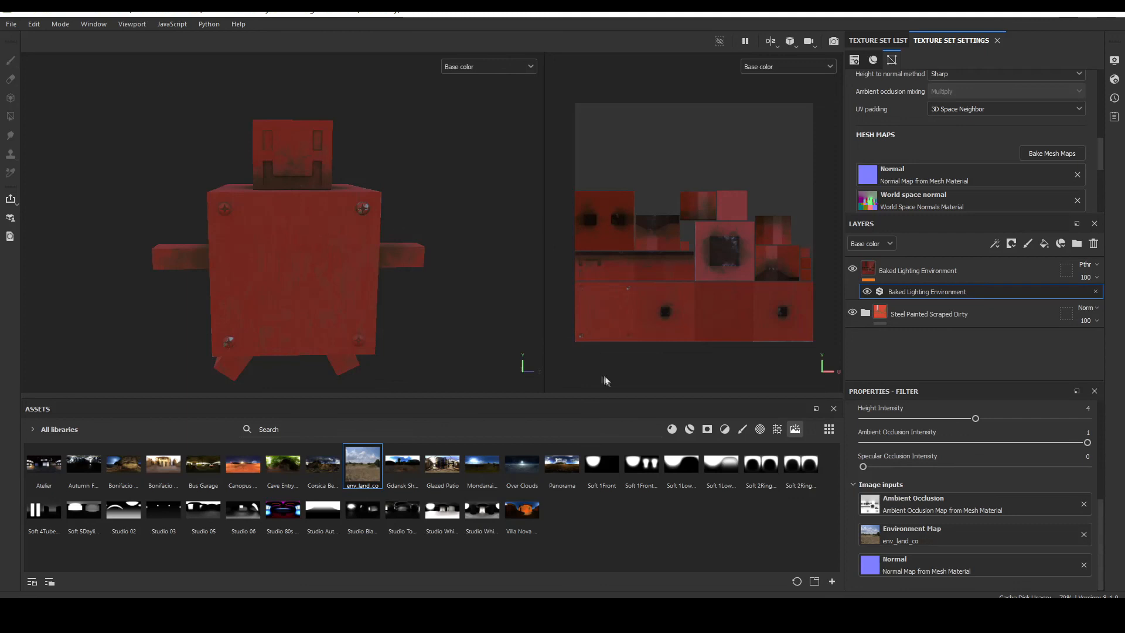
{"action": "scroll", "coordinate": [378, 217], "scroll_direction": "up", "scroll_amount": 5}
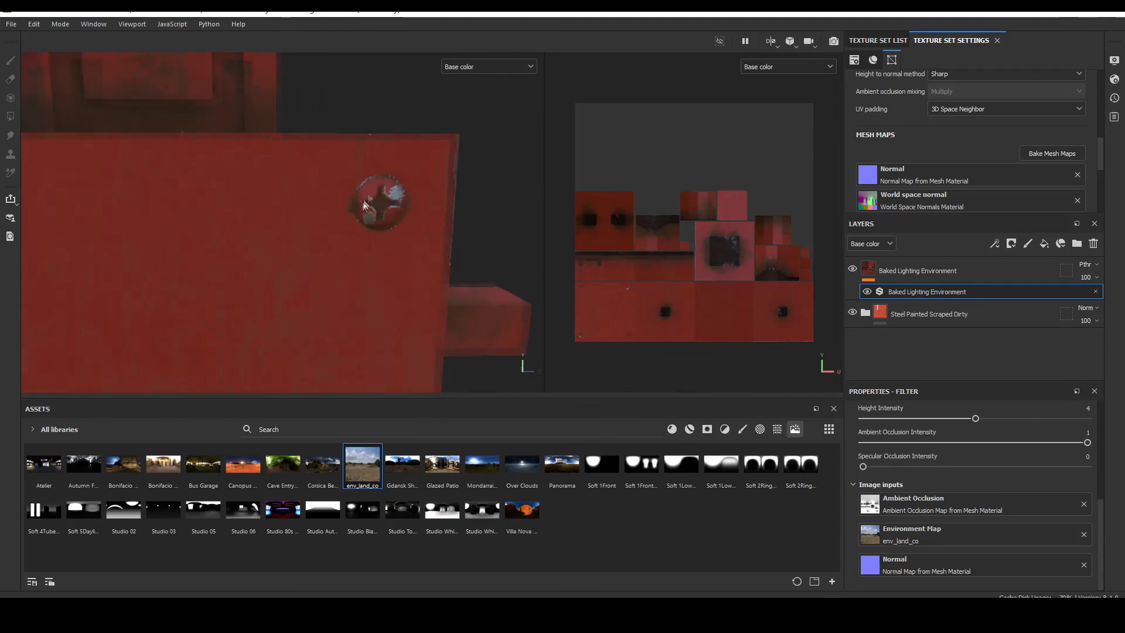
{"action": "scroll", "coordinate": [358, 195], "scroll_direction": "down", "scroll_amount": 3}
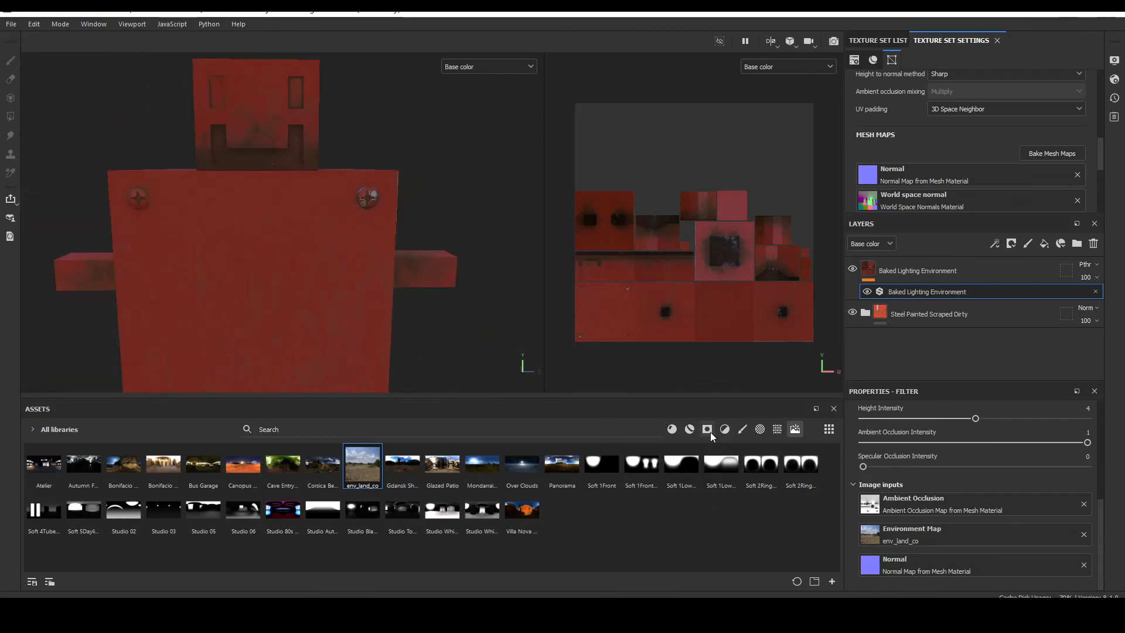
Add the Aluminium Brushed Worn smart material between the baked lighting layer and the Steel Painted Scraped Dirty layer.
{"action": "left_click", "coordinate": [689, 430]}
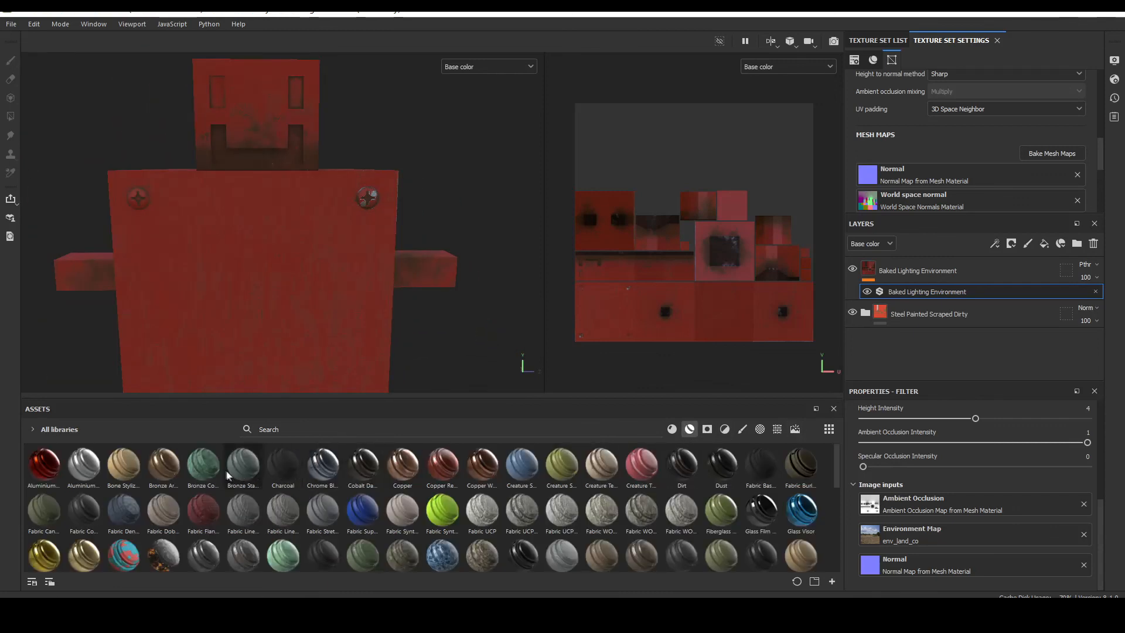
{"action": "mouse_move", "coordinate": [67, 468]}
{"action": "left_mouse_down"}
{"action": "mouse_move", "coordinate": [955, 317]}
{"action": "mouse_move", "coordinate": [955, 305]}
{"action": "left_mouse_up"}
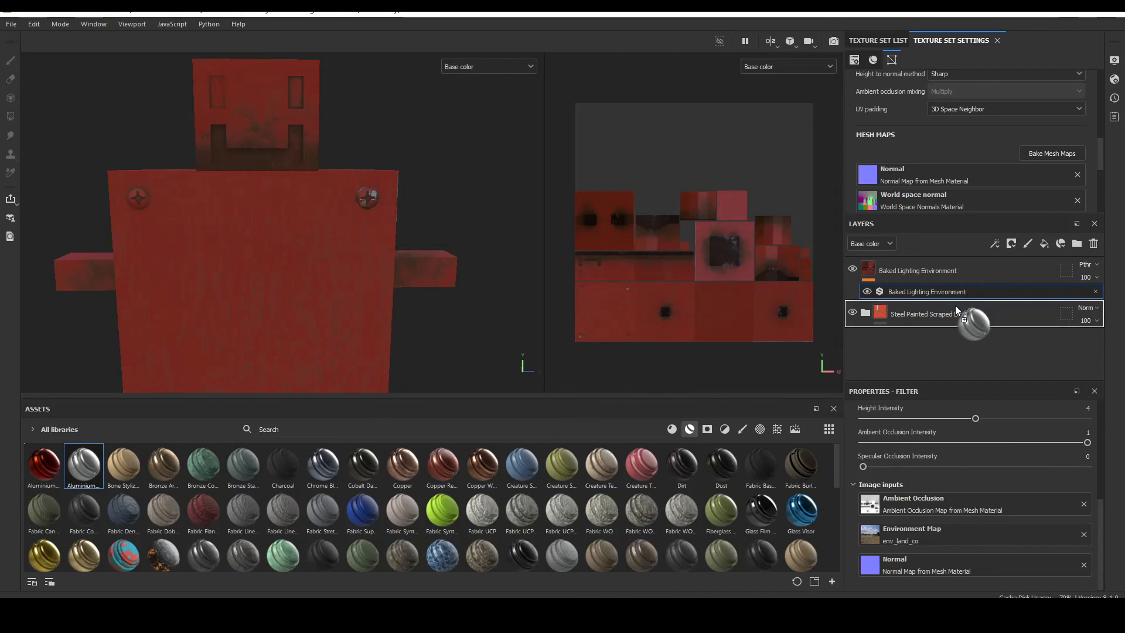
{"action": "scroll", "coordinate": [410, 188], "scroll_direction": "up", "scroll_amount": 8}
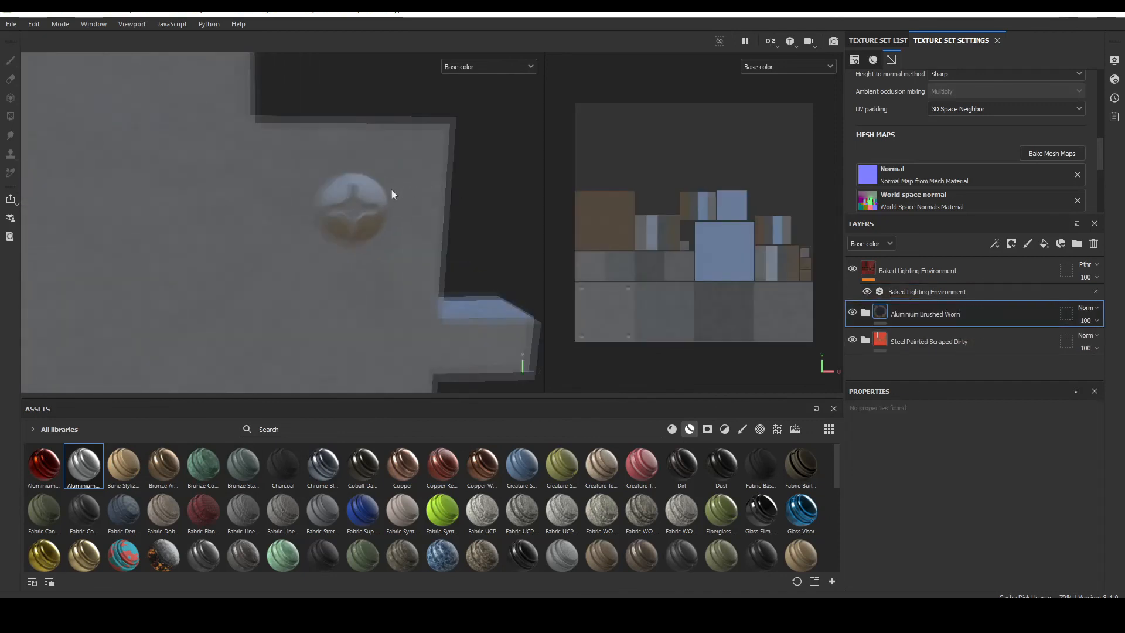
Give Aluminium Brushed Worn a black mask with a color selection that picks the bolts' green from the ID map.
{"action": "right_click", "coordinate": [927, 313]}
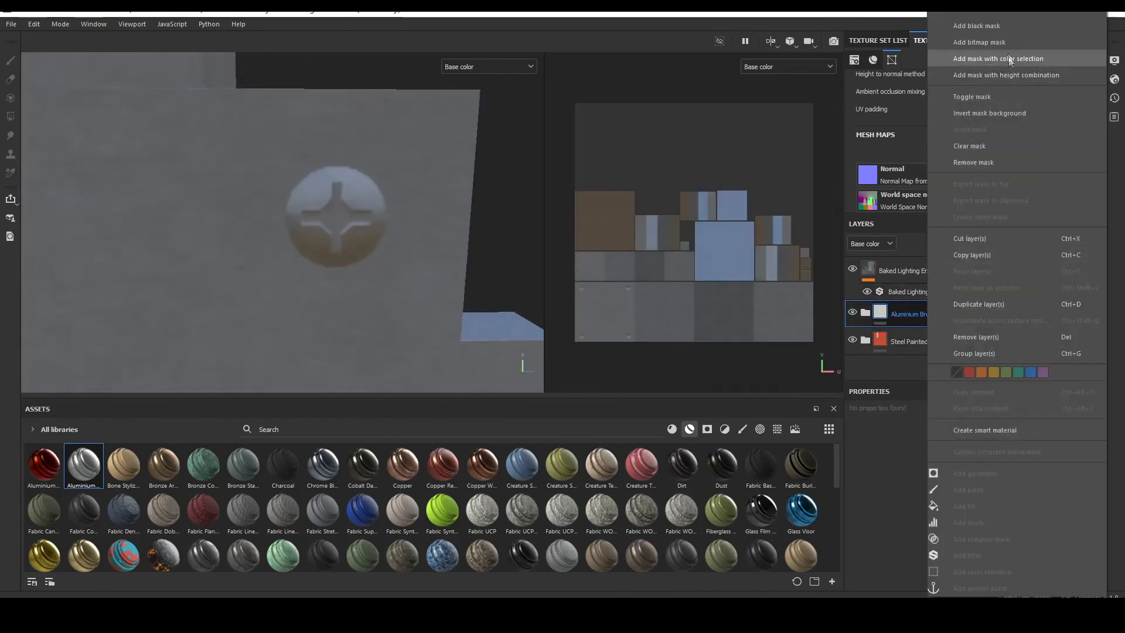
{"action": "left_click", "coordinate": [995, 26]}
{"action": "right_click", "coordinate": [903, 315]}
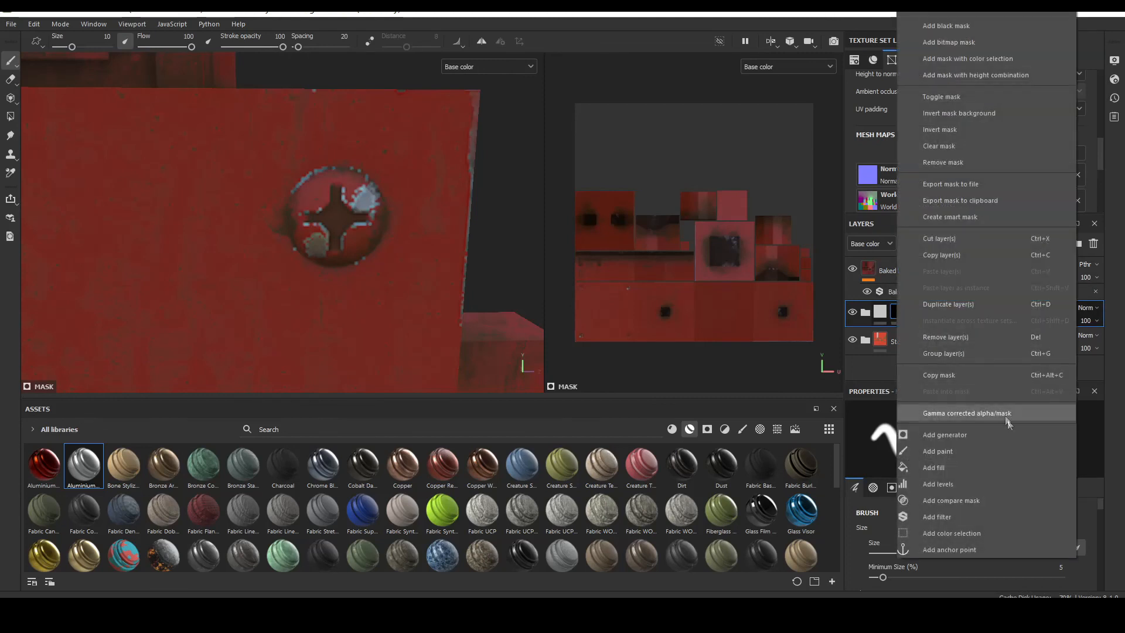
{"action": "left_click", "coordinate": [996, 535]}
{"action": "left_click", "coordinate": [1075, 532]}
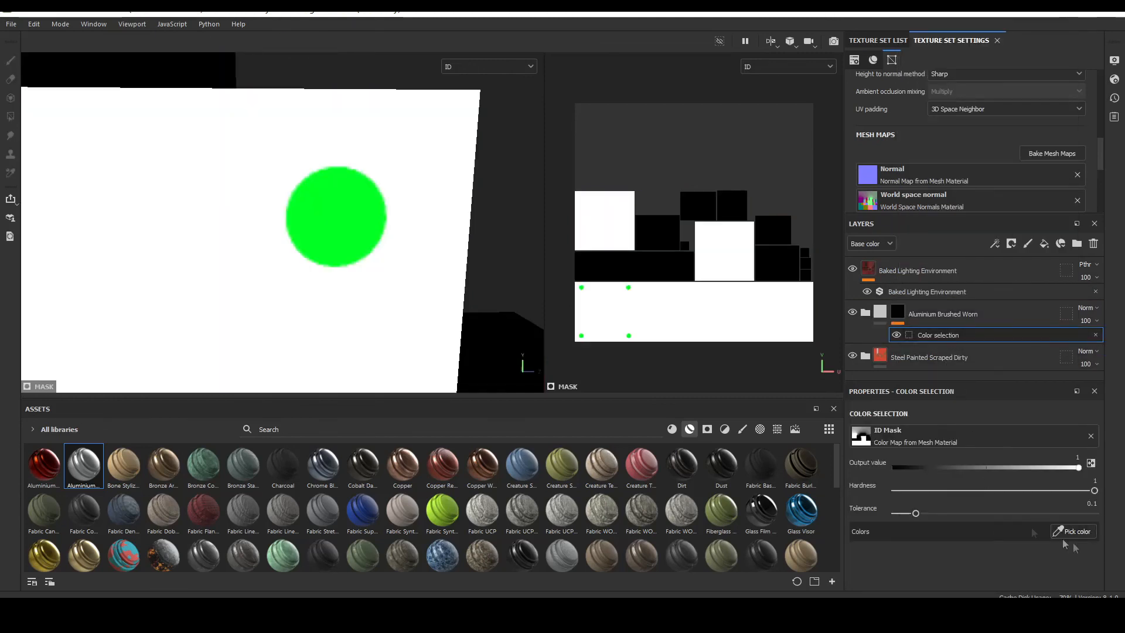
{"action": "left_click", "coordinate": [352, 226]}
Set the color selection's hardness to 0.47 and its tolerance to 1.
{"action": "scroll", "coordinate": [350, 226], "scroll_direction": "down", "scroll_amount": 2}
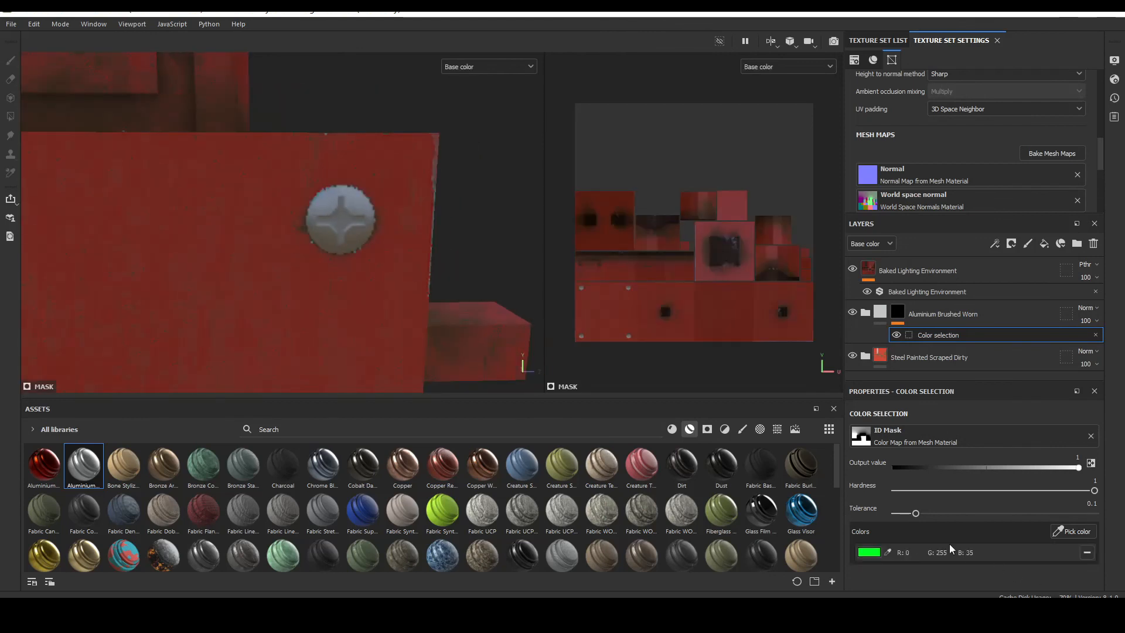
{"action": "left_click_drag", "start_coordinate": [1094, 491], "coordinate": [989, 491]}
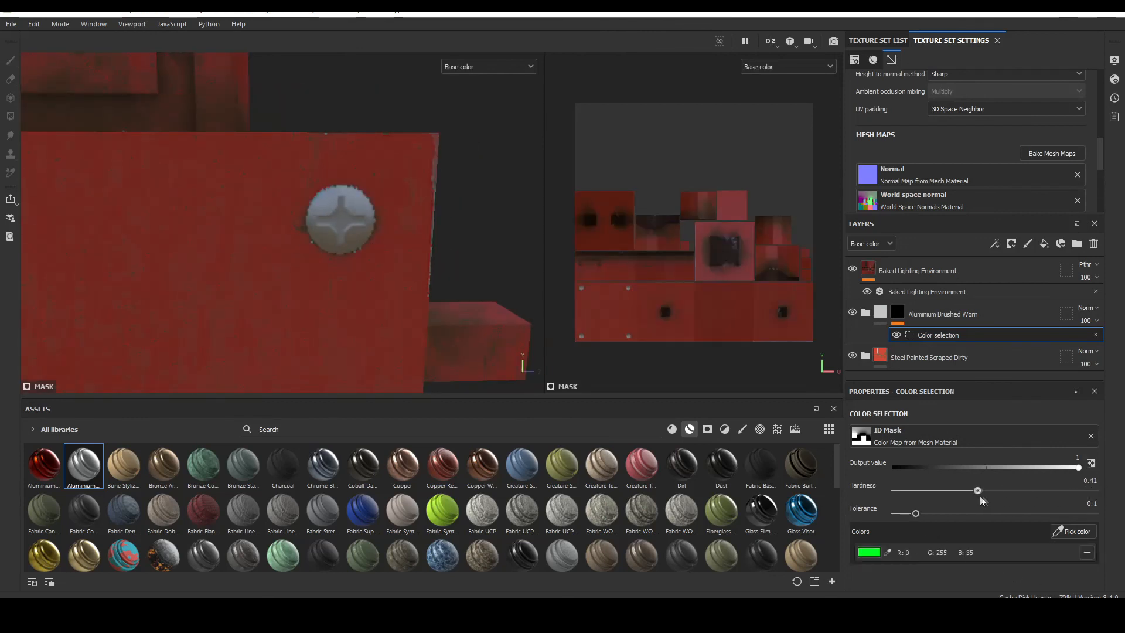
{"action": "left_click_drag", "start_coordinate": [916, 514], "coordinate": [1094, 514]}
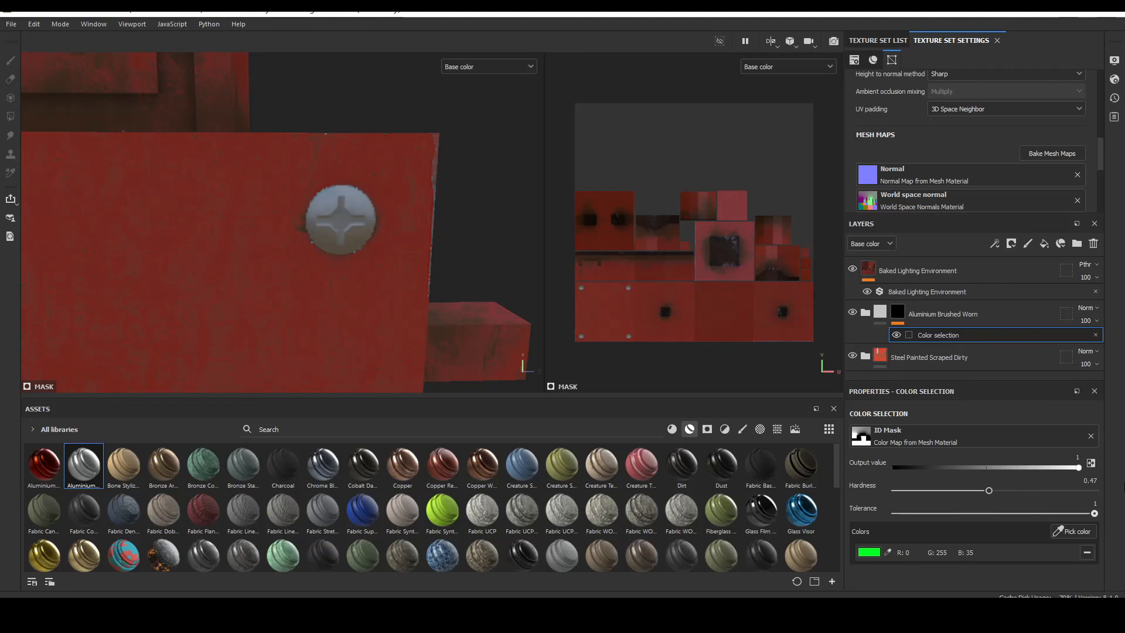
Examine the masked aluminium bolts on the chest from close up and on the whole character.
{"action": "scroll", "coordinate": [391, 202], "scroll_direction": "down", "scroll_amount": 3}
{"action": "left_click_drag", "start_coordinate": [230, 254], "coordinate": [205, 305], "text": "alt"}
{"action": "middle_click_drag", "start_coordinate": [342, 257], "coordinate": [282, 330], "text": "alt"}
{"action": "scroll", "coordinate": [269, 269], "scroll_direction": "up", "scroll_amount": 5}
{"action": "middle_click_drag", "start_coordinate": [426, 250], "coordinate": [384, 199], "text": "alt"}
{"action": "left_click_drag", "start_coordinate": [383, 199], "coordinate": [343, 235], "text": "alt"}
{"action": "middle_click_drag", "start_coordinate": [343, 234], "coordinate": [400, 187], "text": "alt"}
{"action": "scroll", "coordinate": [359, 169], "scroll_direction": "down", "scroll_amount": 5}
{"action": "left_click_drag", "start_coordinate": [401, 187], "coordinate": [428, 262], "text": "alt"}
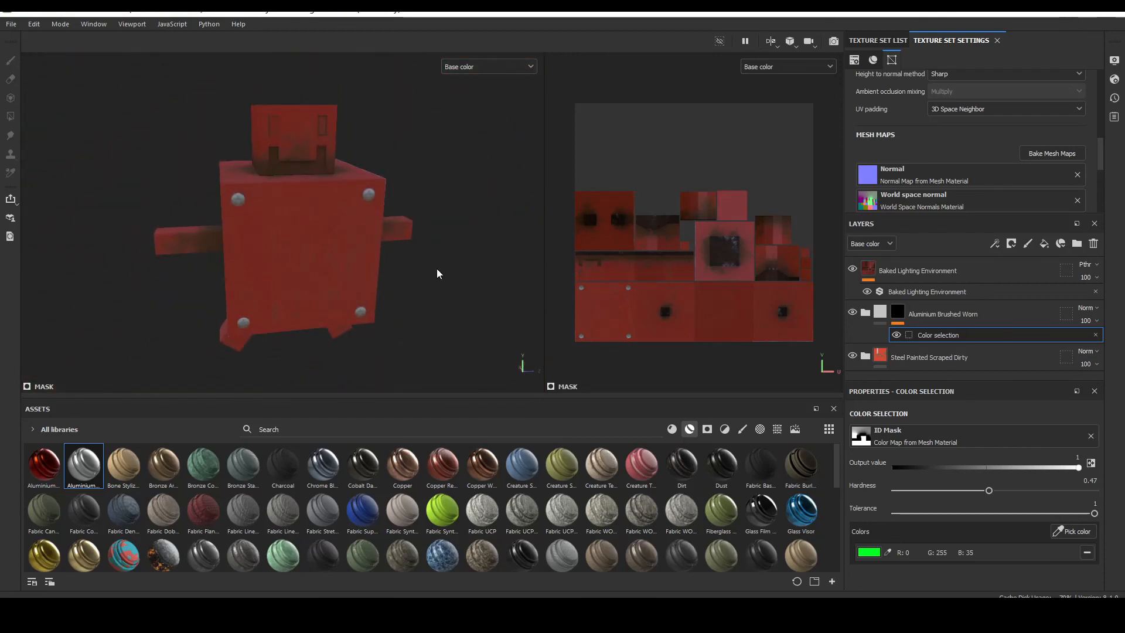